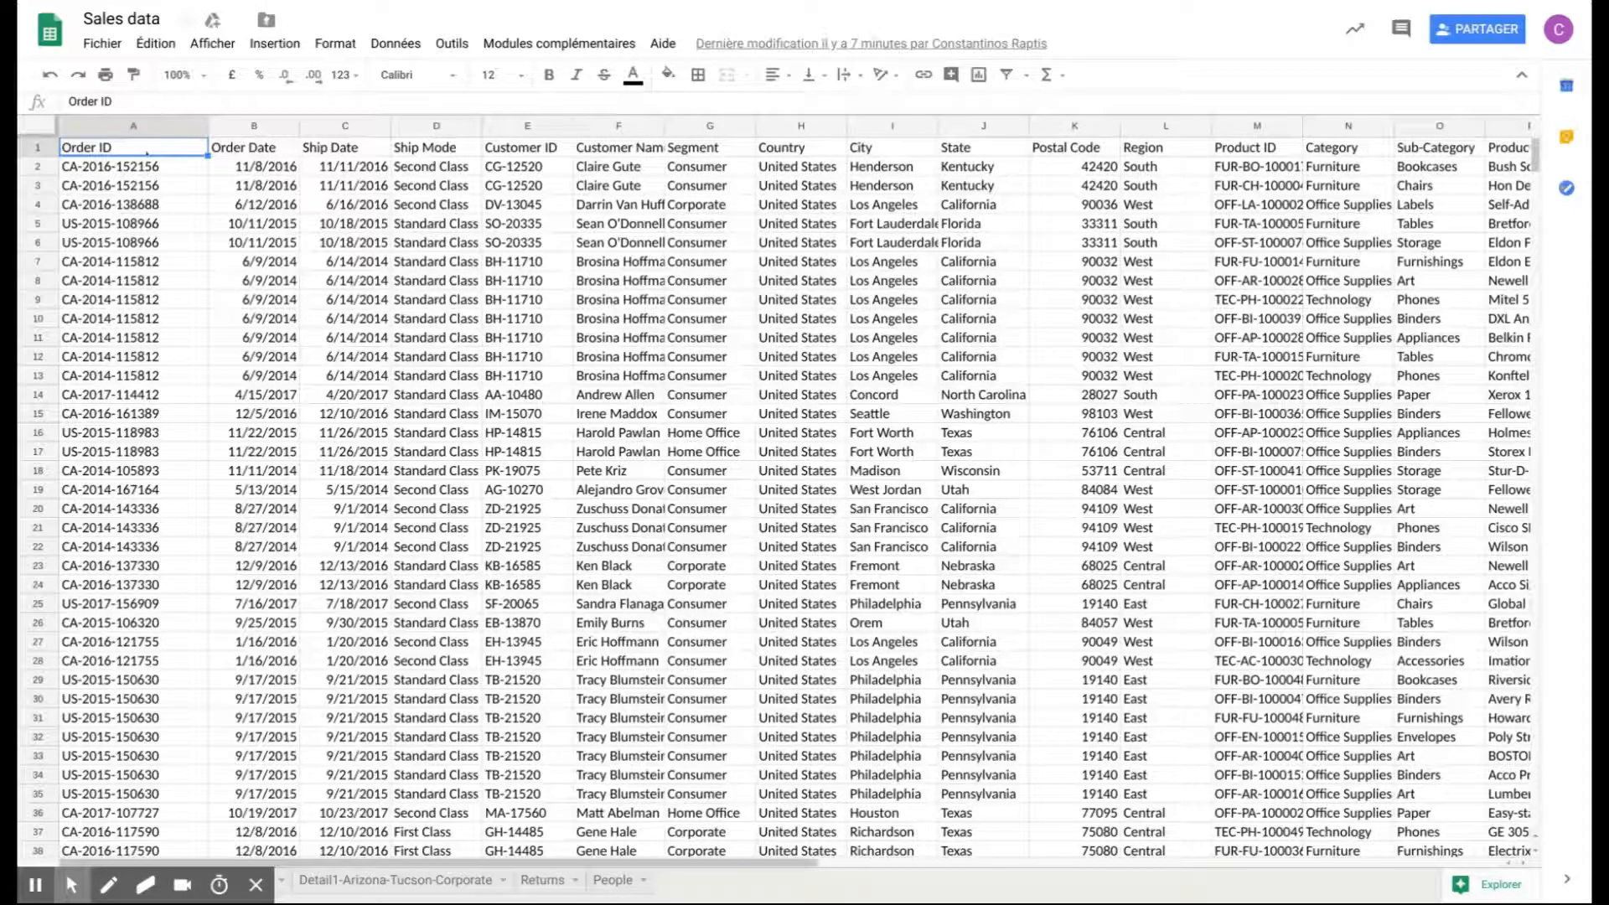
# - Freeze the header row so the column titles stay in place while moving through the sales data
pyautogui.scroll(-3, 263, 239)
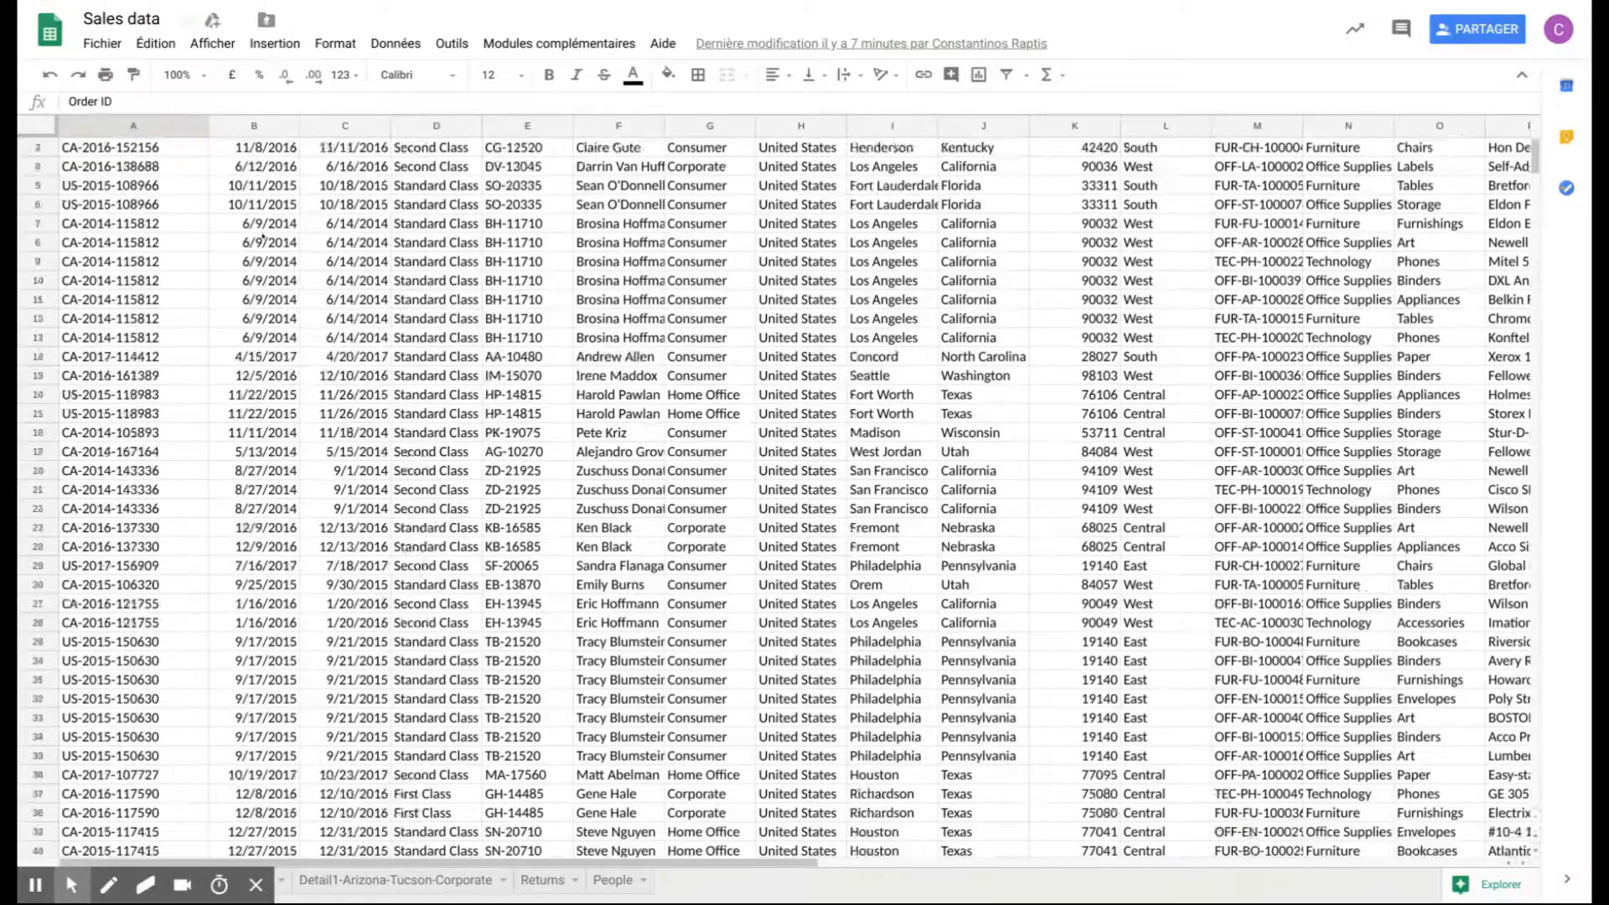
pyautogui.scroll(-3, 264, 239)
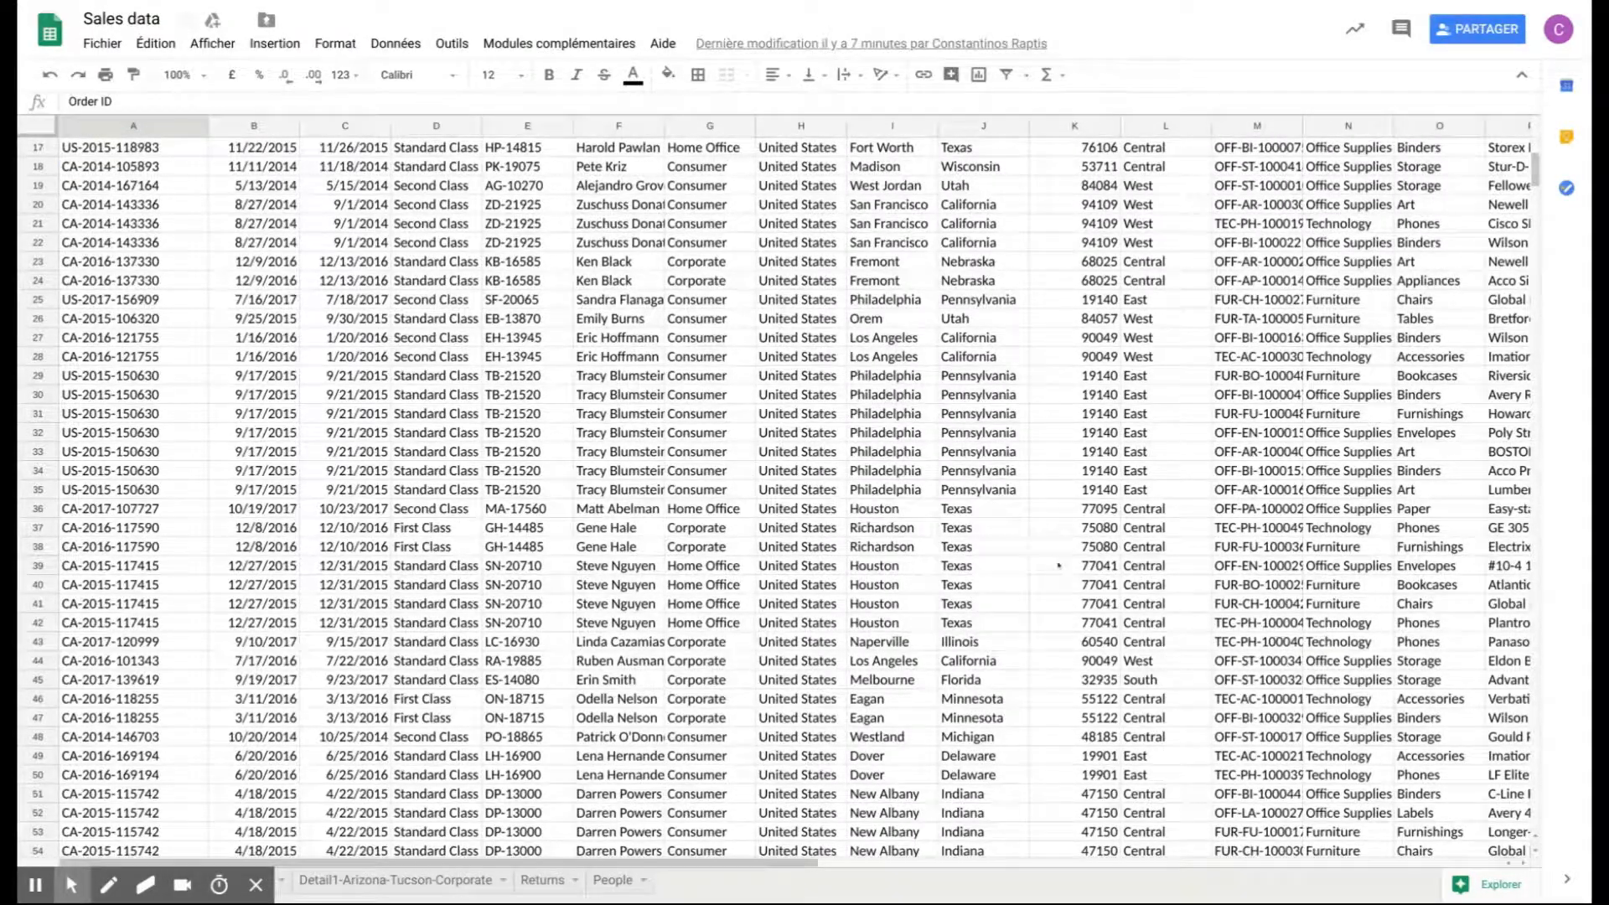
pyautogui.scroll(6, 495, 564)
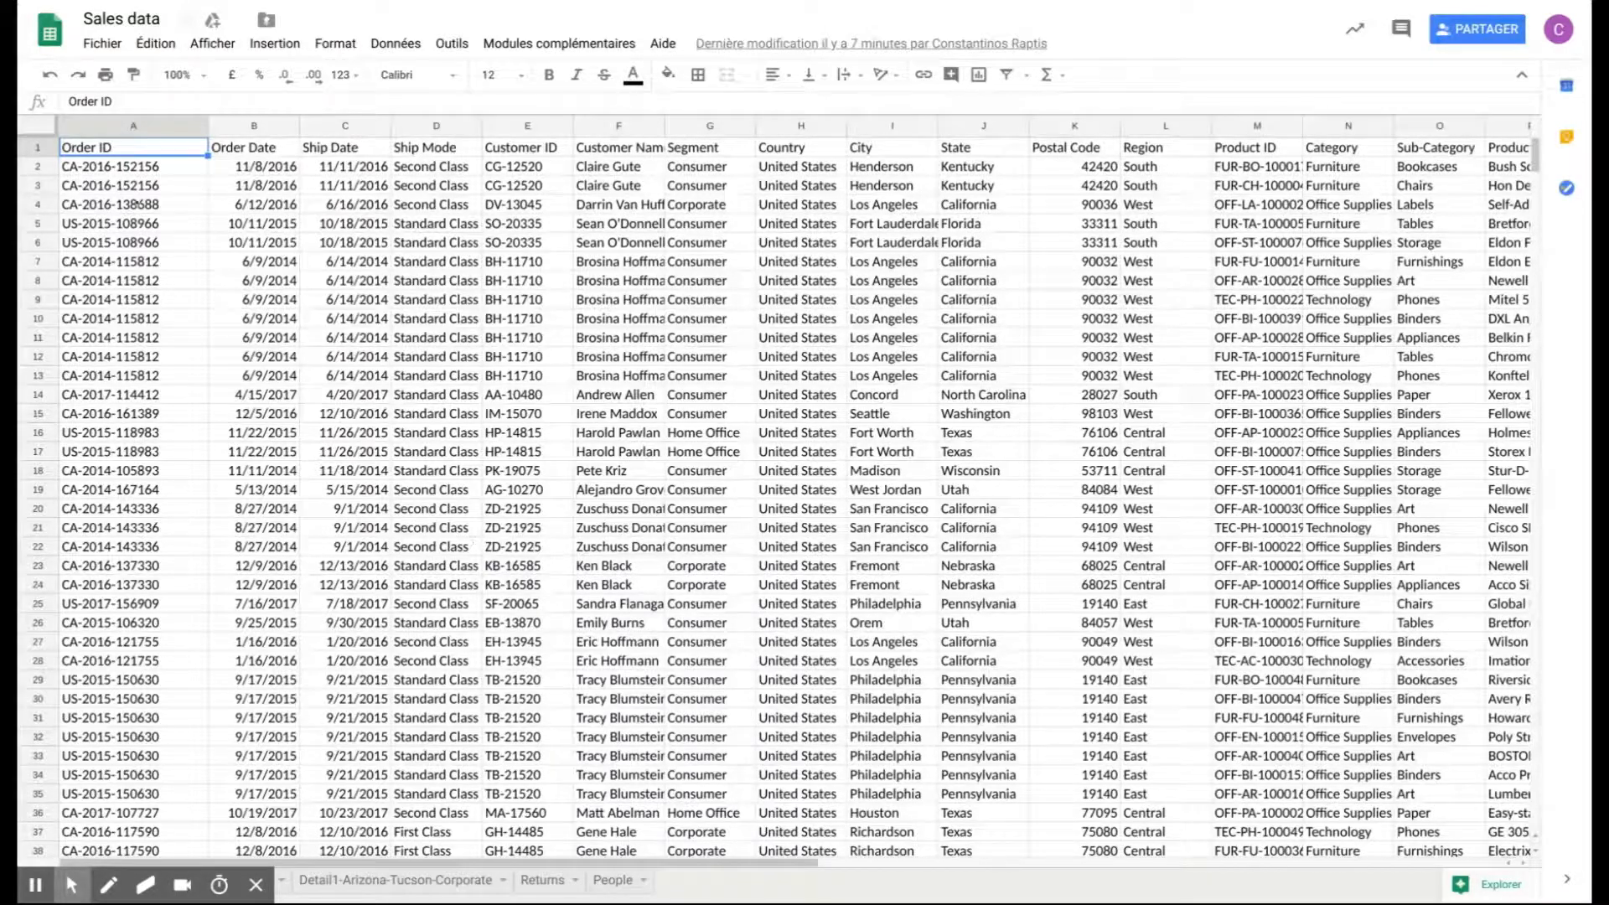
pyautogui.click(50, 136)
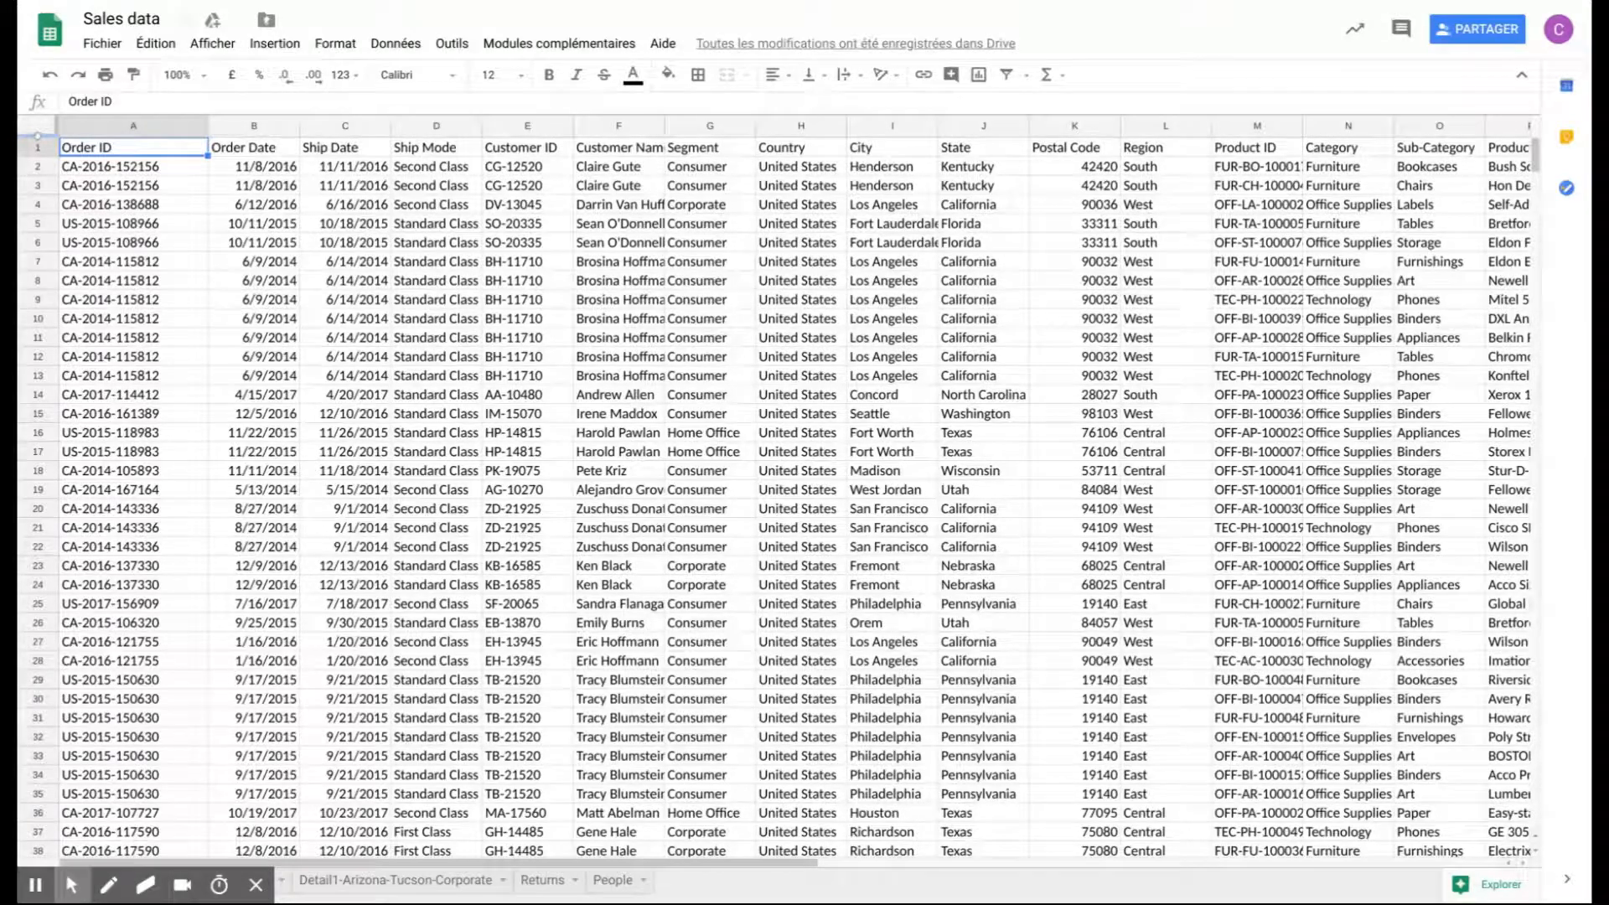
pyautogui.moveTo(38, 136); pyautogui.dragTo(38, 156)
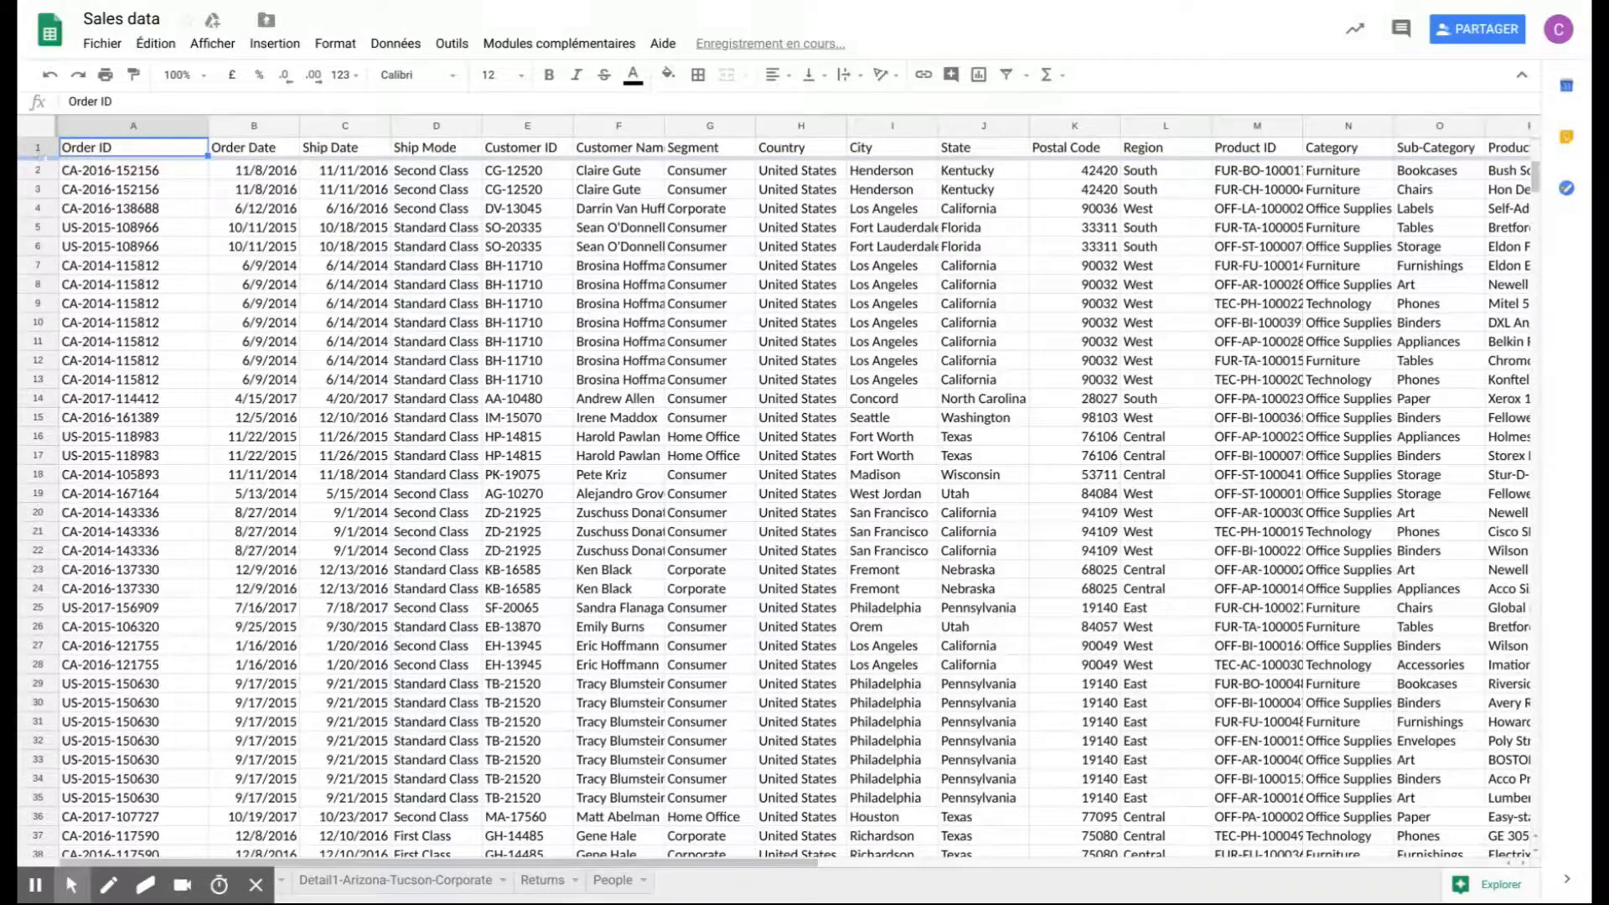
pyautogui.click(191, 148)
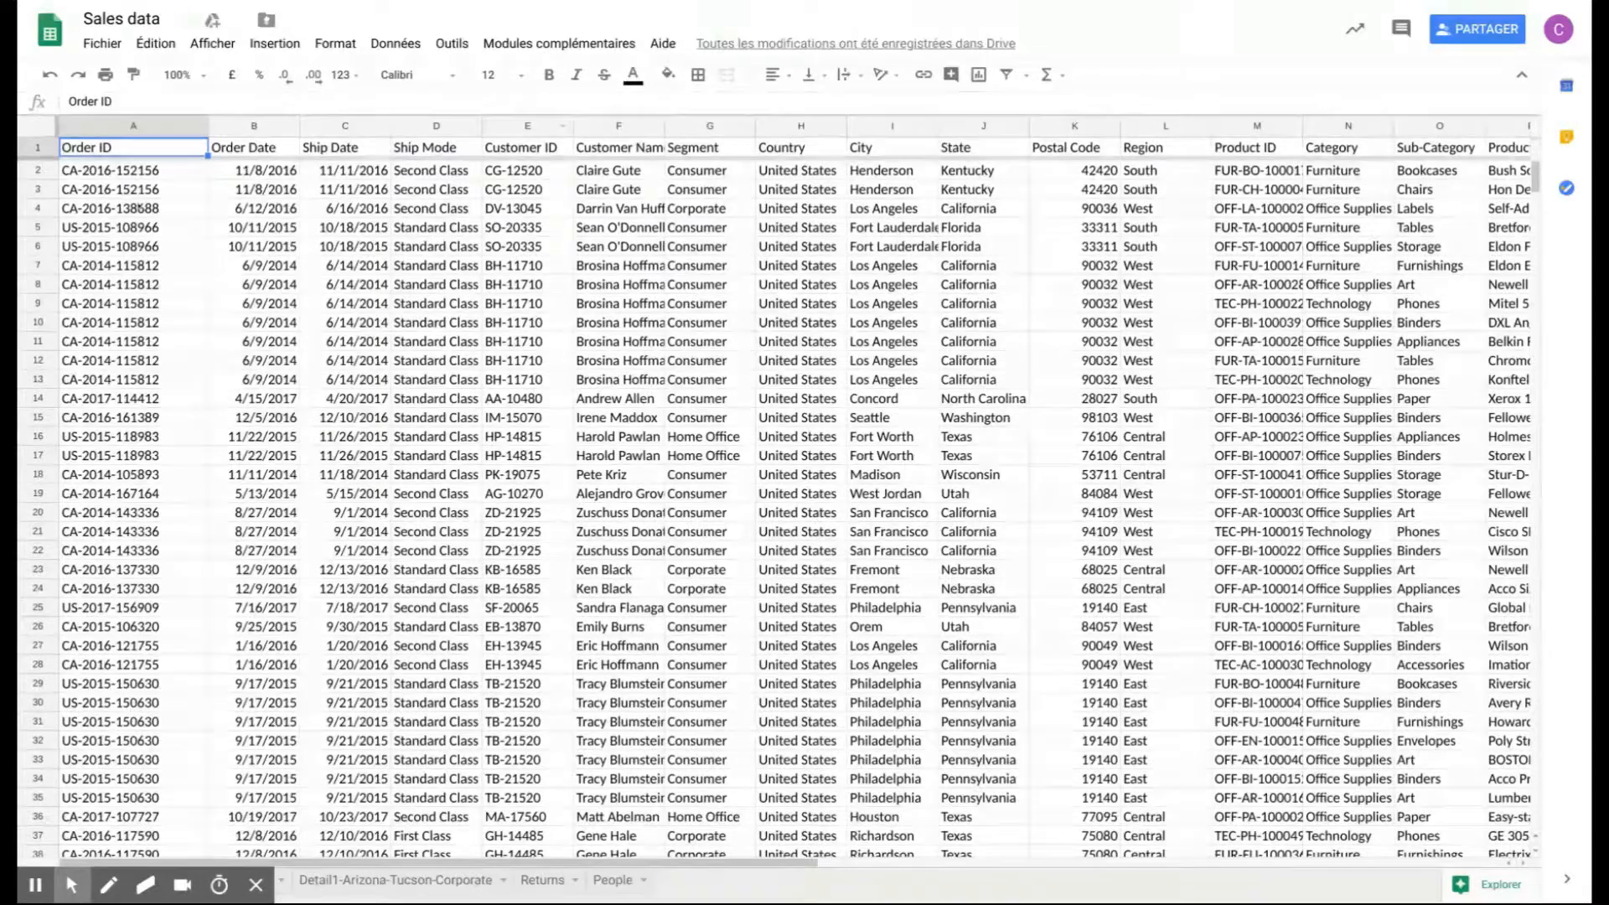
pyautogui.scroll(-5, 139, 208)
pyautogui.scroll(-17, 139, 208)
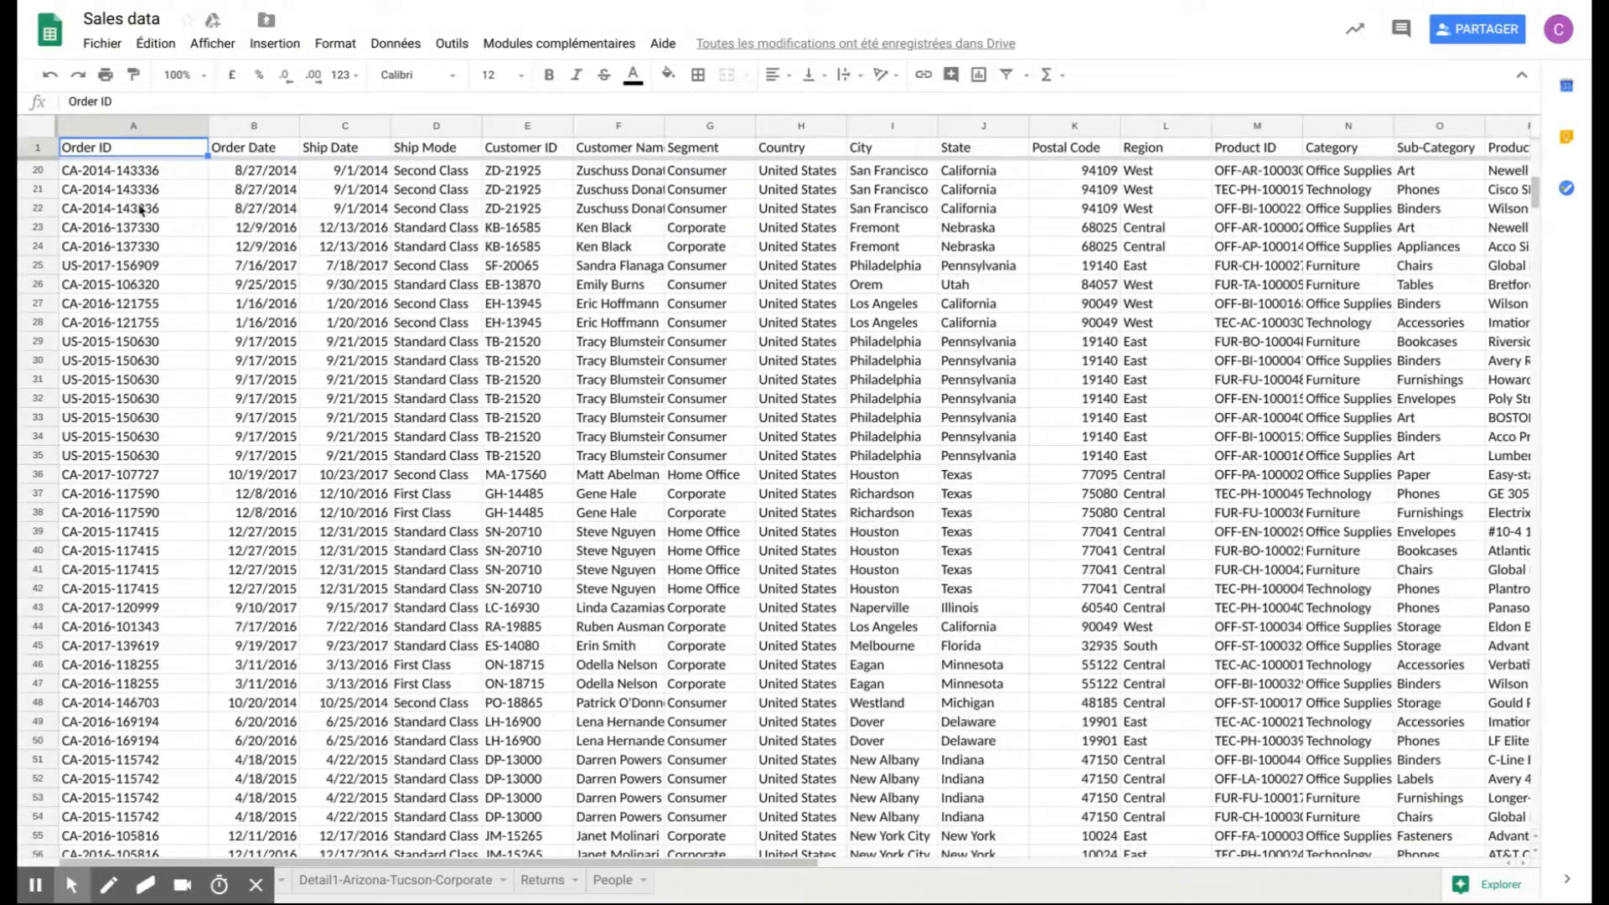
pyautogui.scroll(-2, 140, 208)
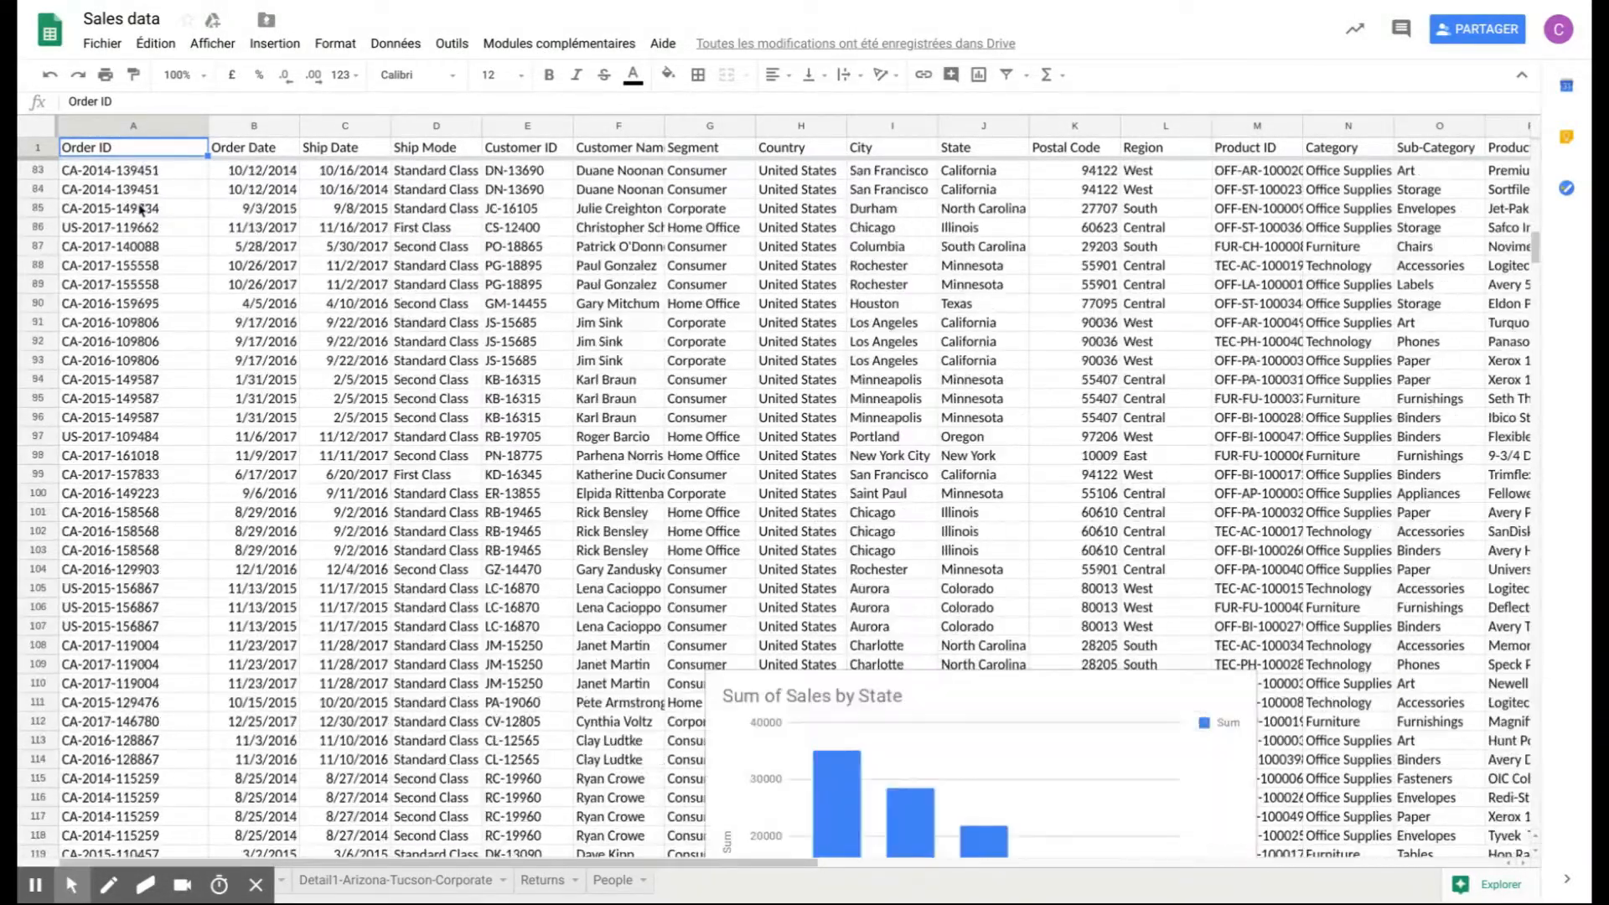
pyautogui.scroll(17, 139, 208)
pyautogui.scroll(5, 139, 208)
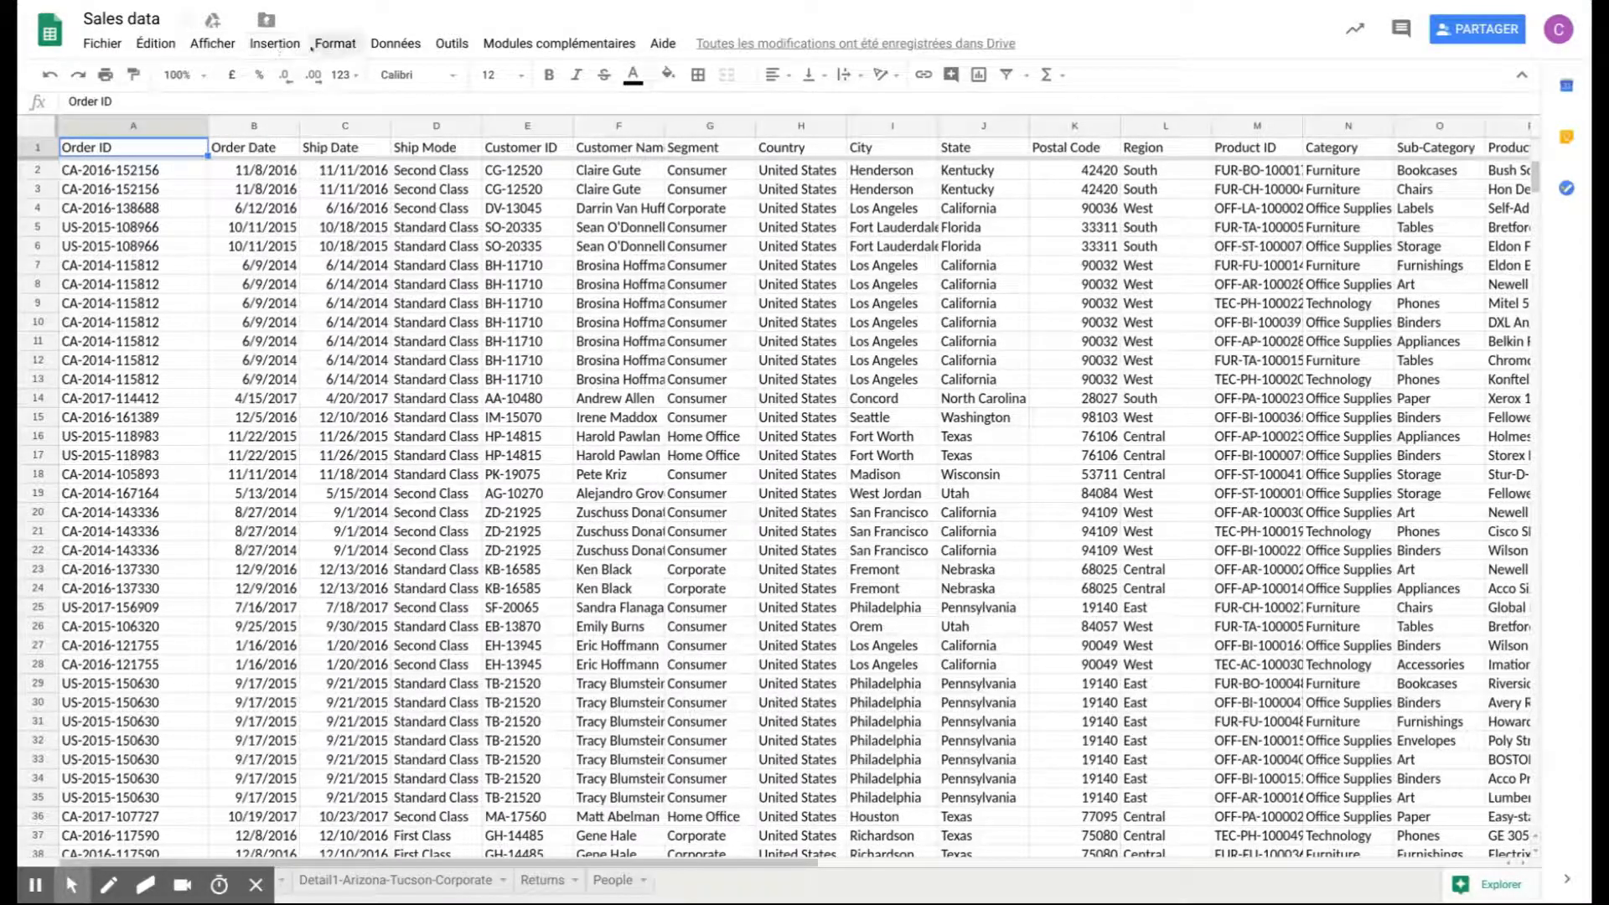
# - Apply the blue alternating colours style with a header to the whole sheet, range 1:758
pyautogui.click(33, 132)
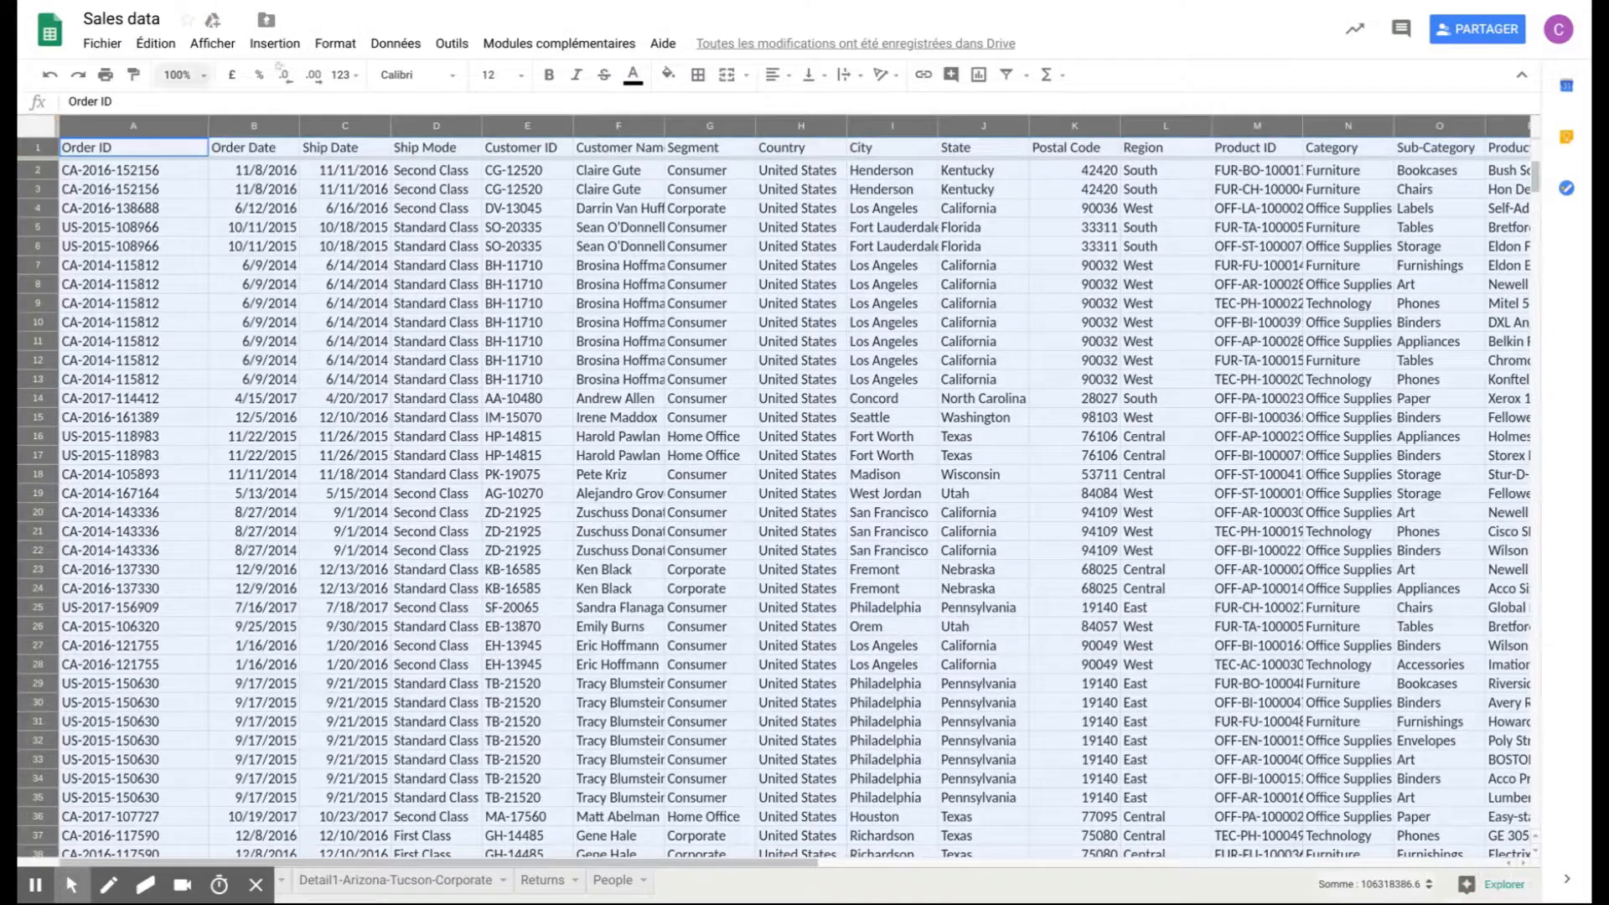
pyautogui.click(334, 44)
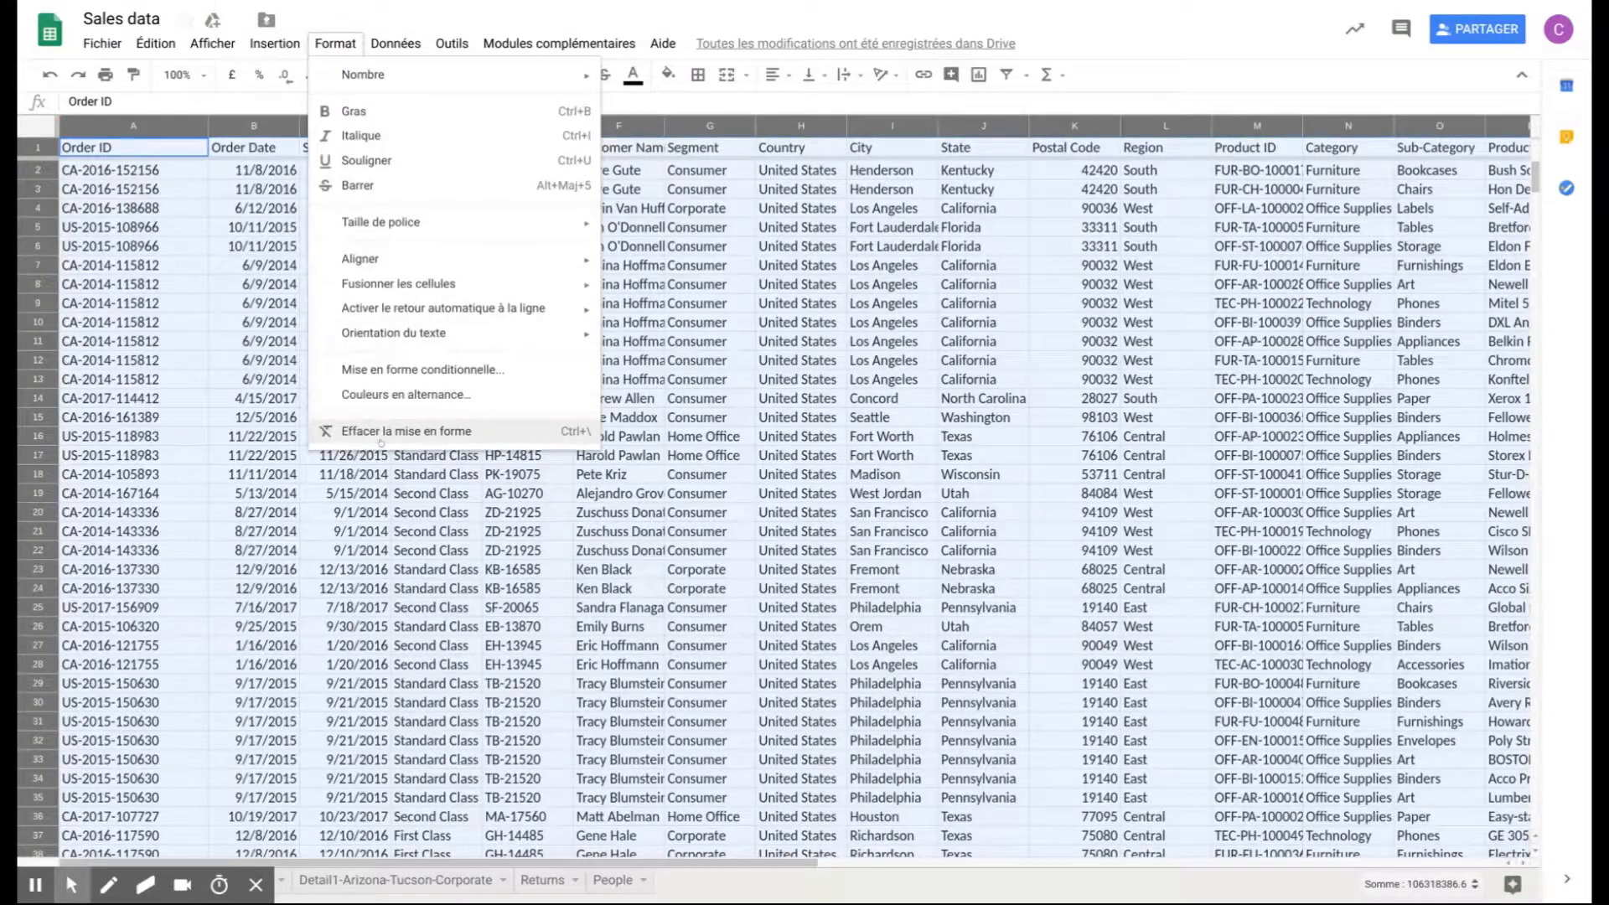
pyautogui.click(416, 395)
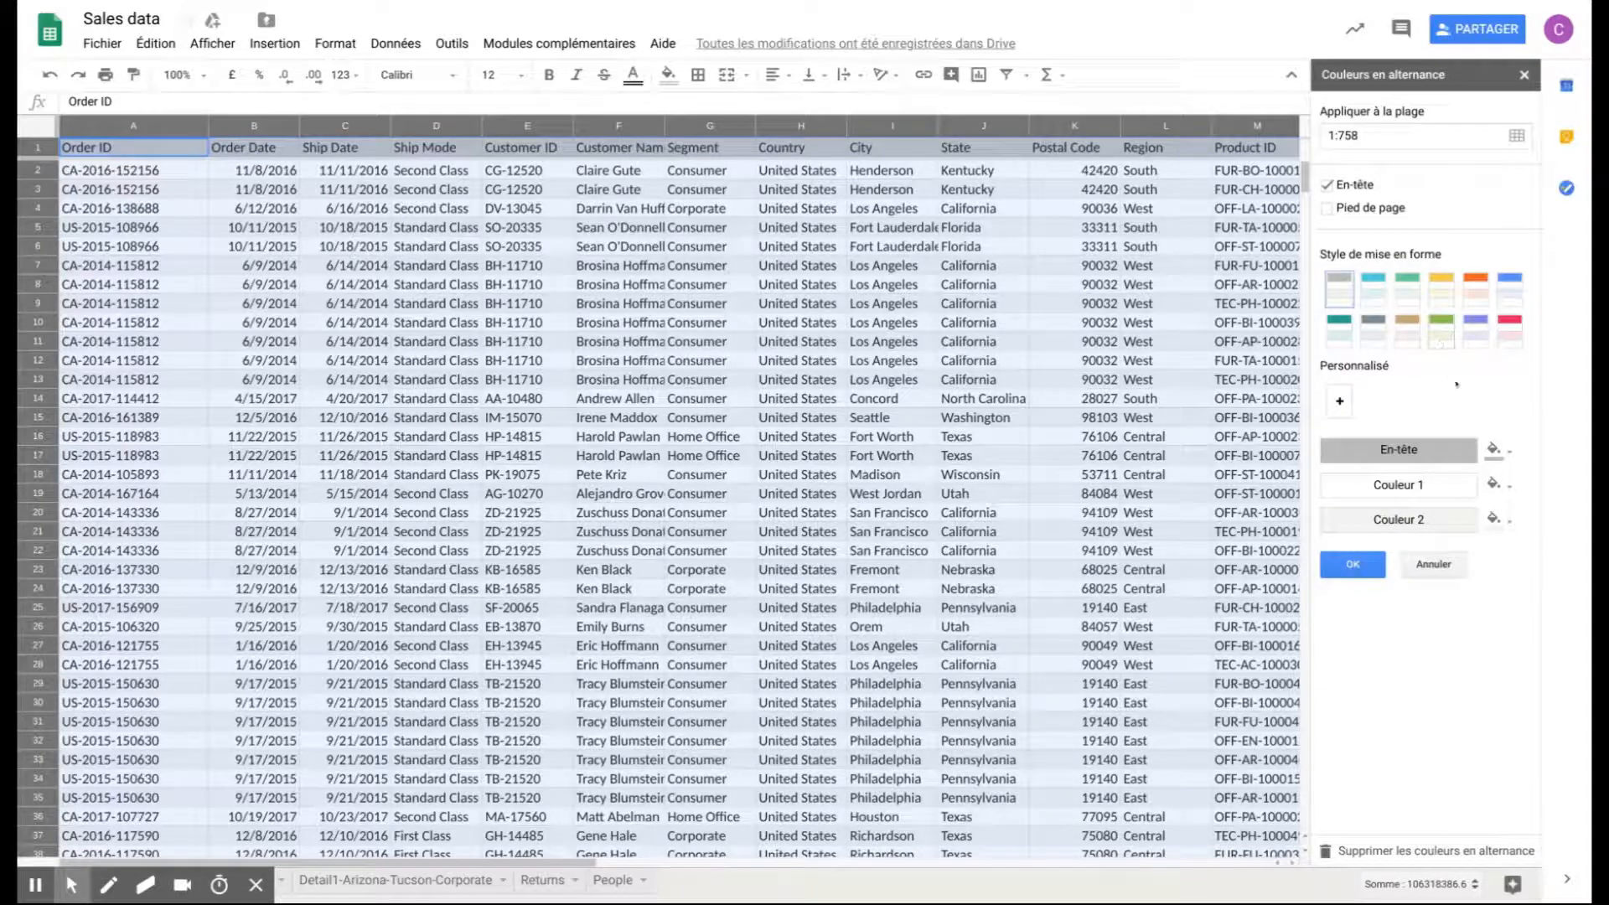
pyautogui.click(1504, 293)
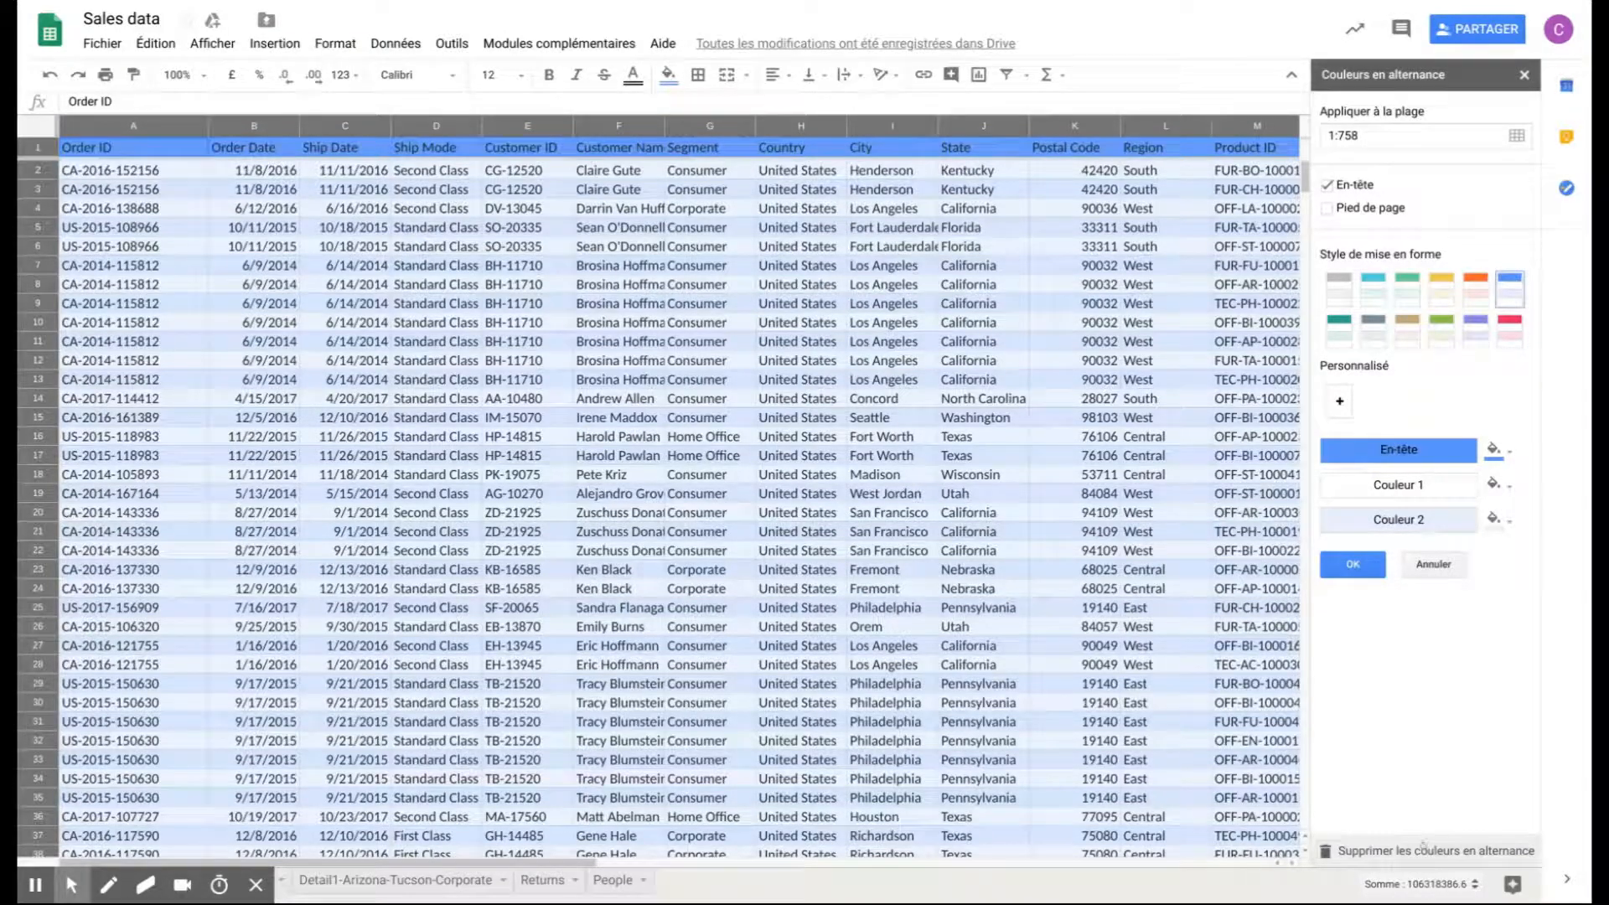
pyautogui.click(1353, 566)
pyautogui.click(920, 502)
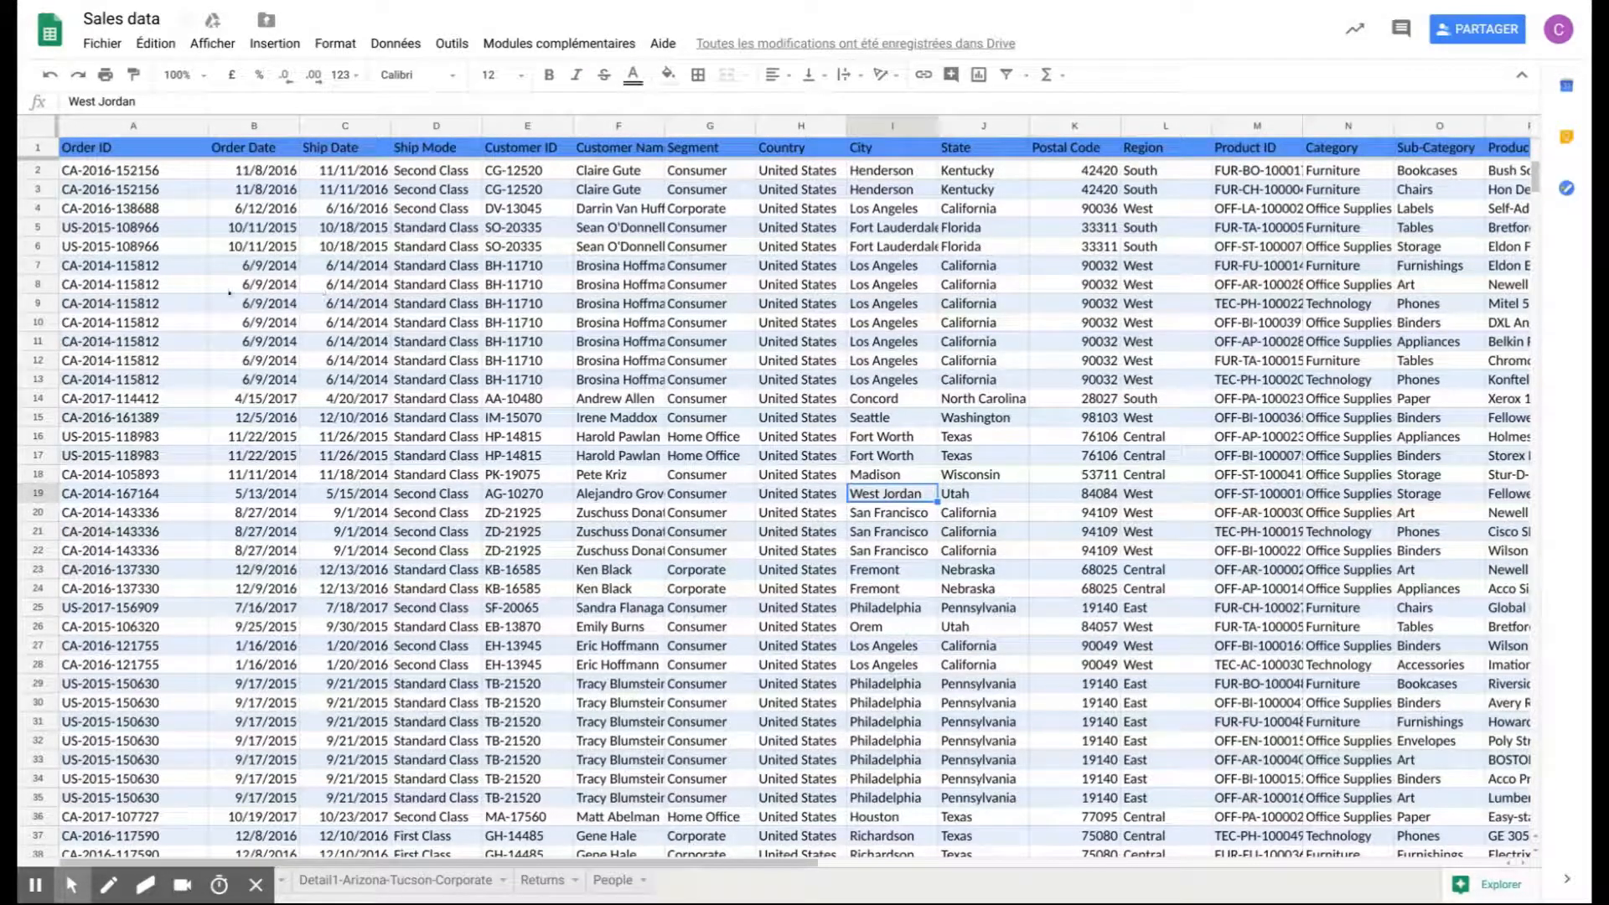
pyautogui.scroll(-11, 229, 293)
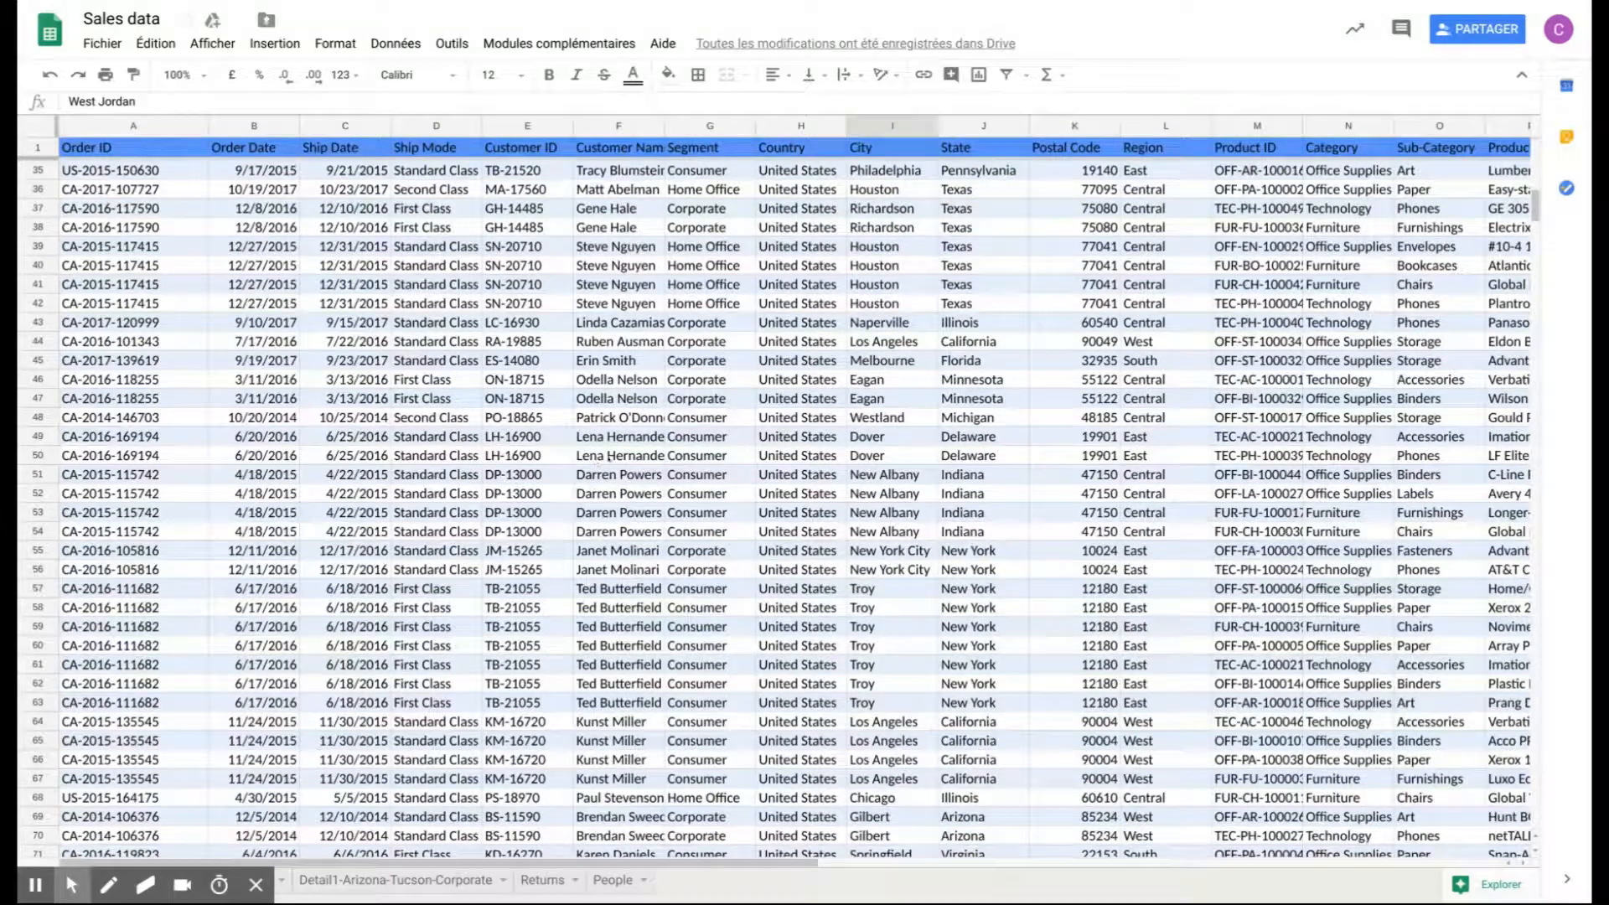
pyautogui.click(990, 421)
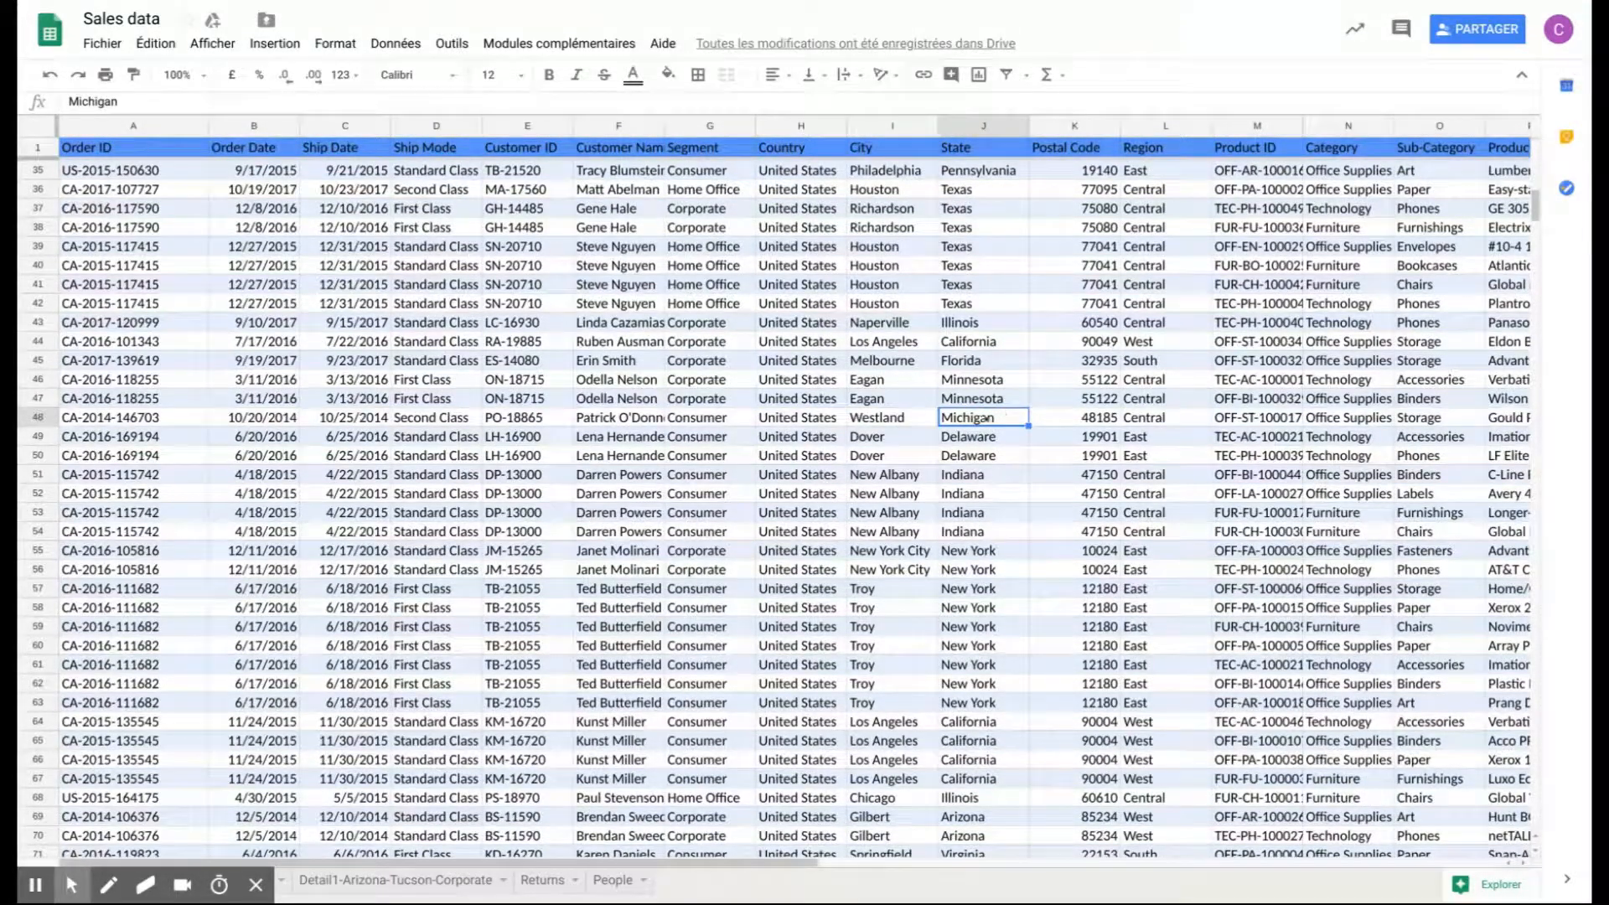
pyautogui.scroll(8, 993, 418)
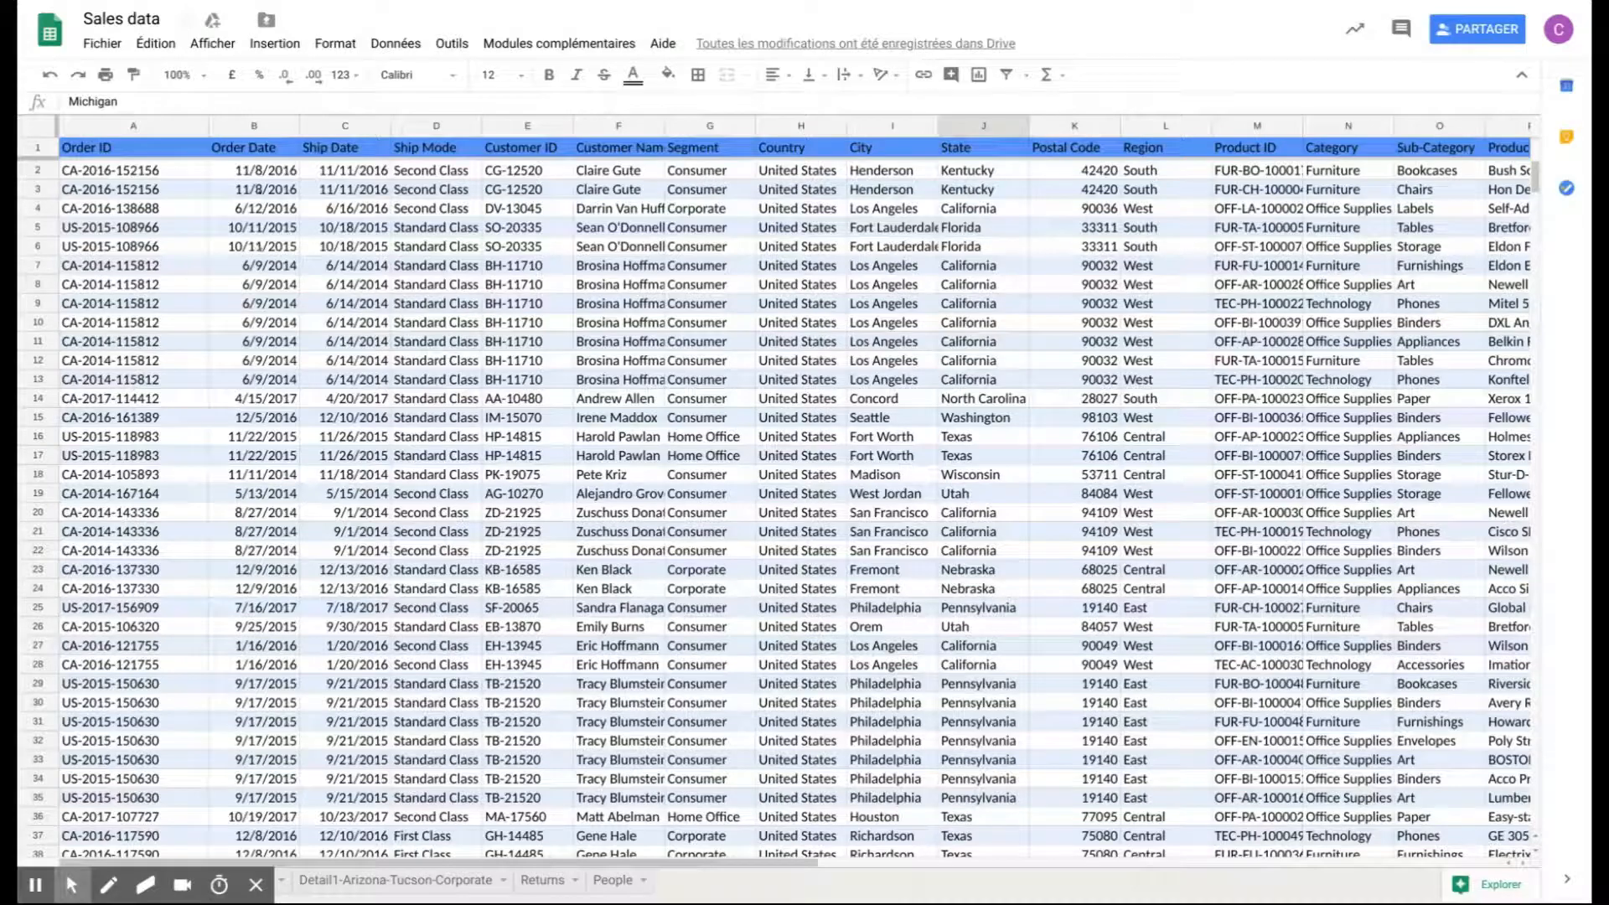
# - Apply the standard Date number format to the entire Order Date column
pyautogui.click(271, 128)
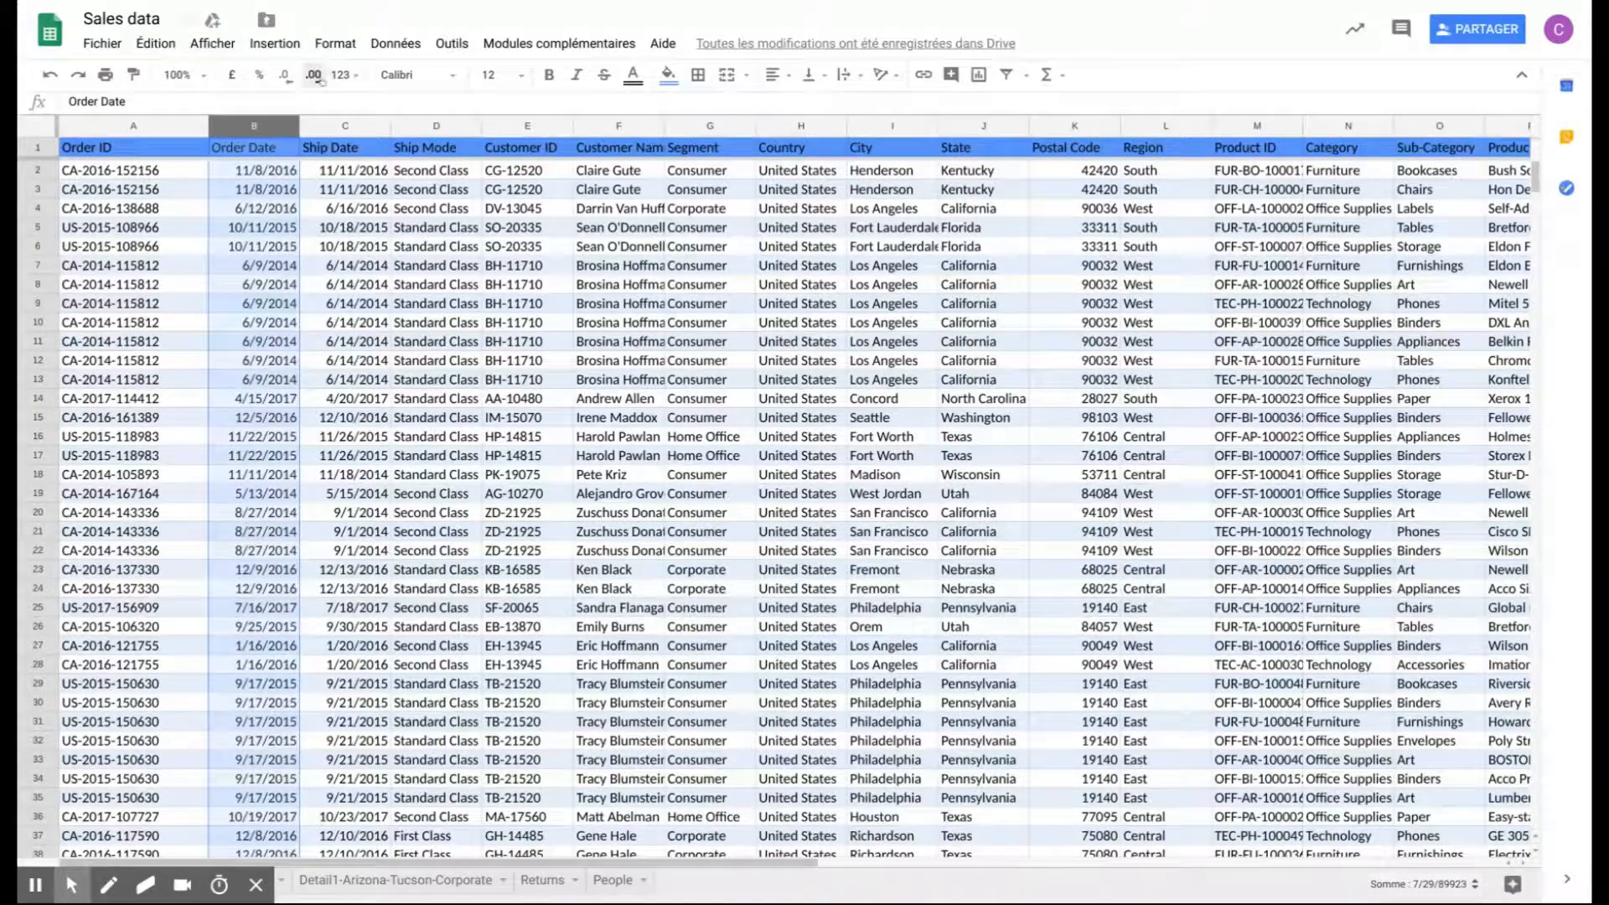
pyautogui.click(342, 75)
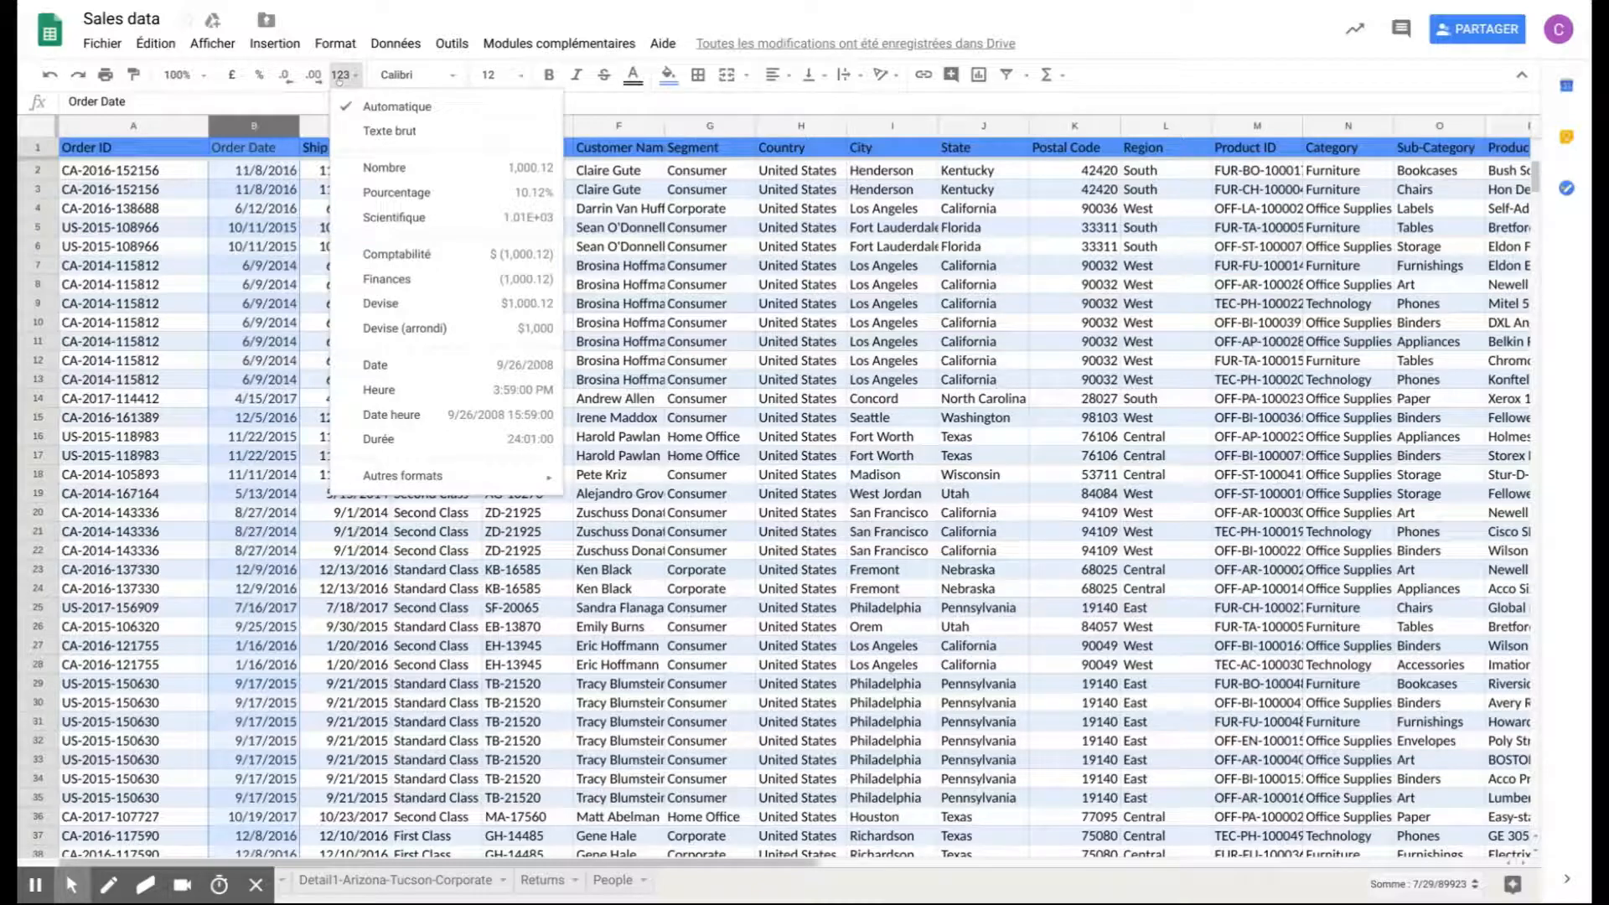
pyautogui.click(417, 369)
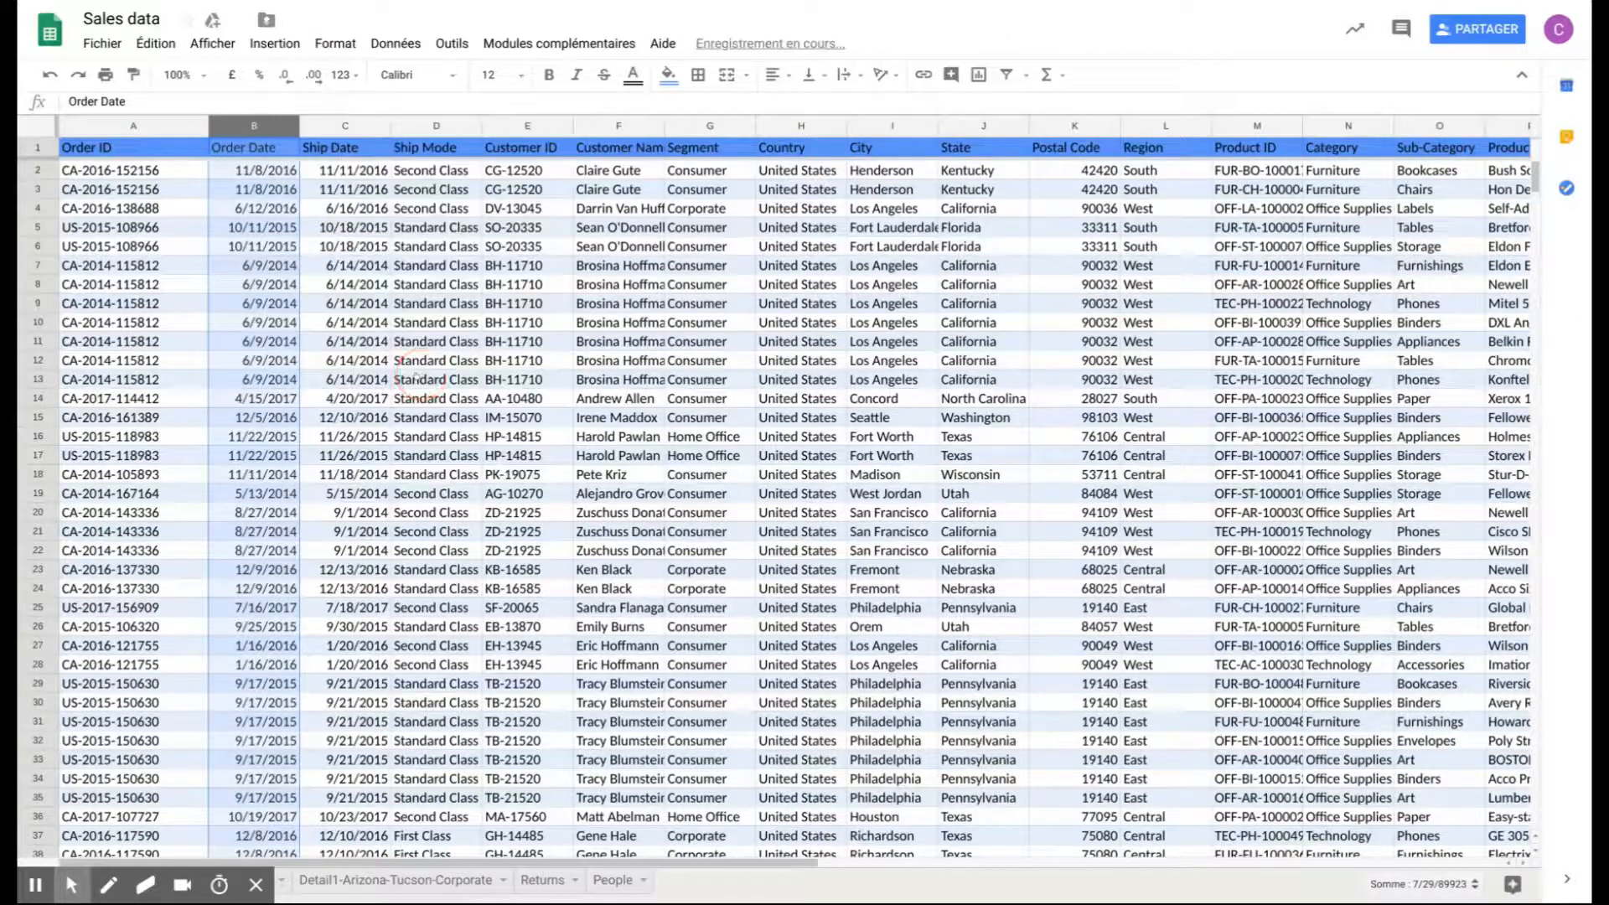
# - Apply the custom date format "5 August 1930" (day, full month name, year) to the Order Date column
pyautogui.click(346, 77)
pyautogui.moveTo(444, 478)
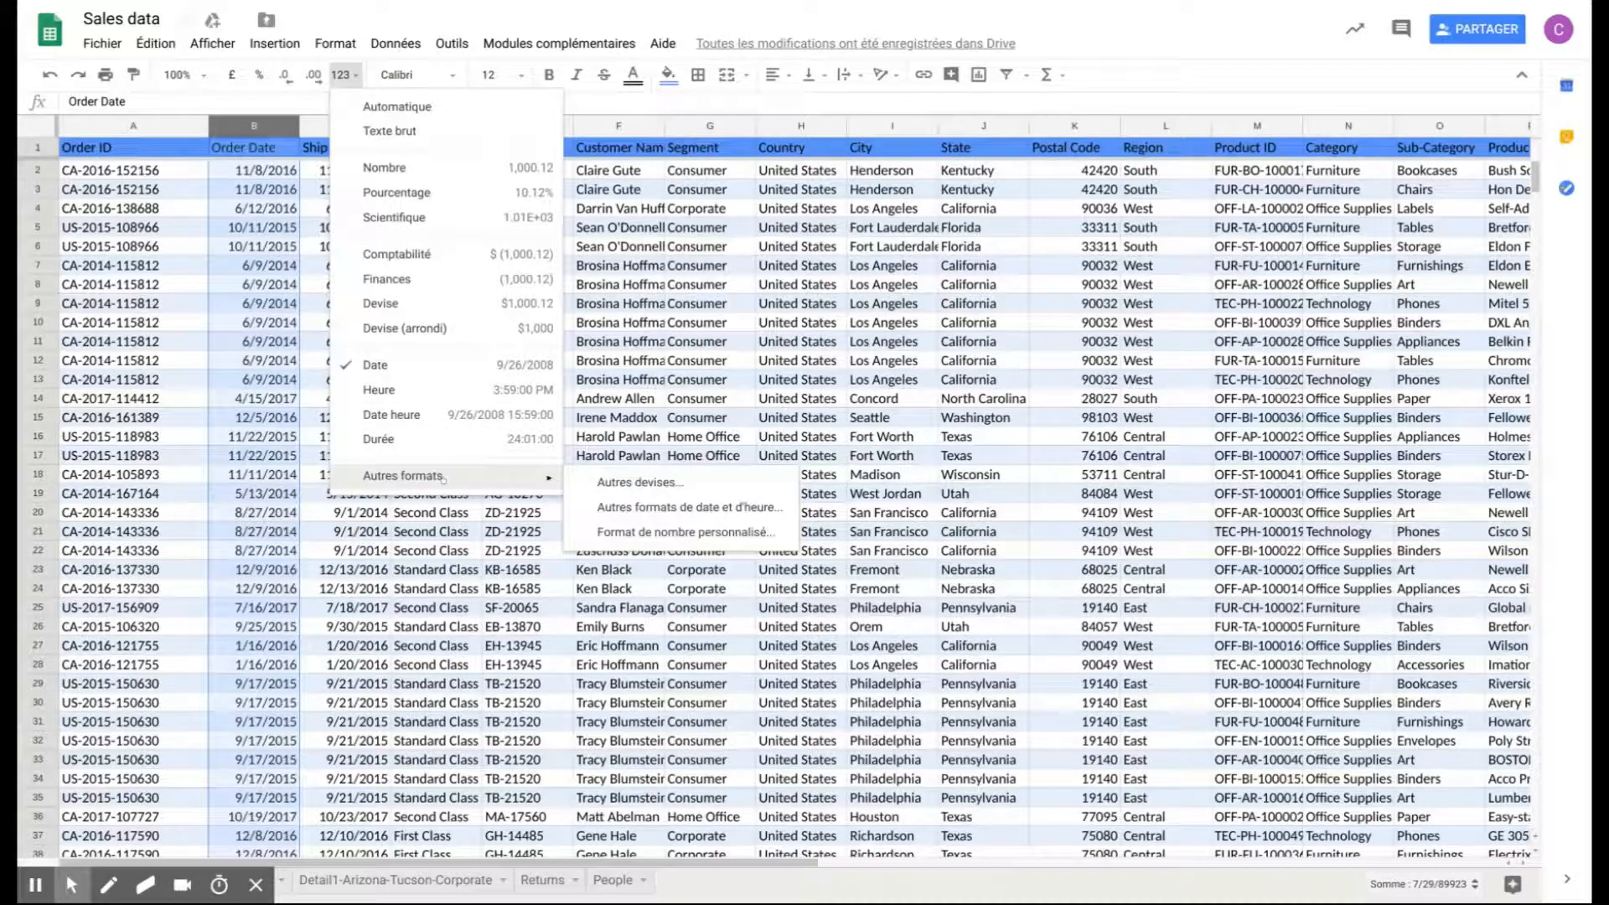
pyautogui.click(632, 508)
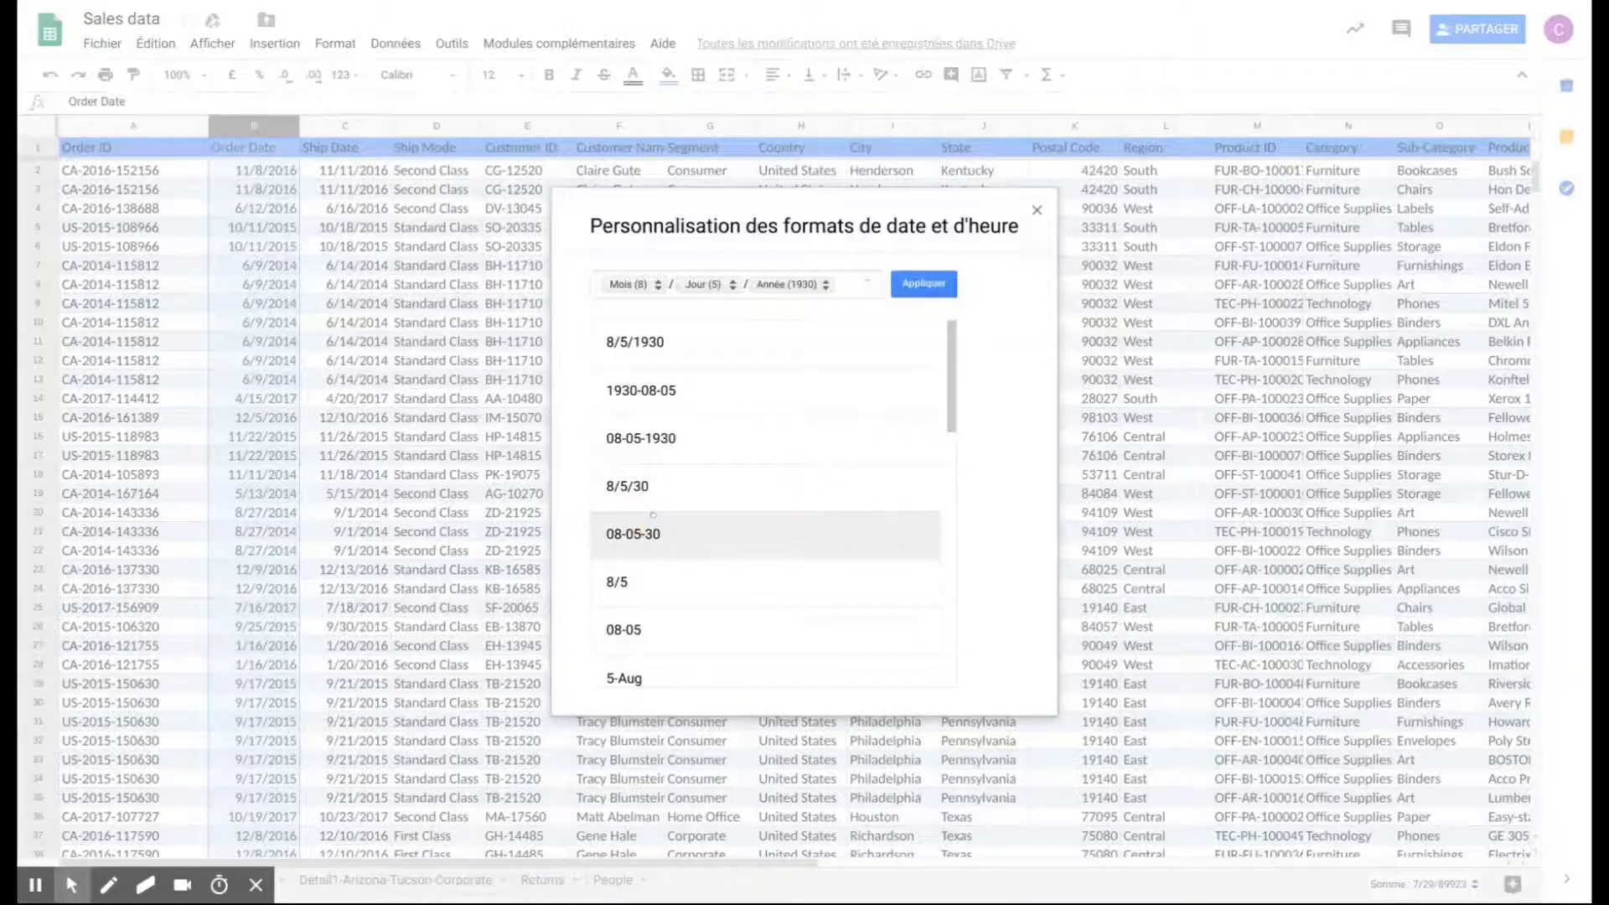
pyautogui.scroll(-6, 792, 429)
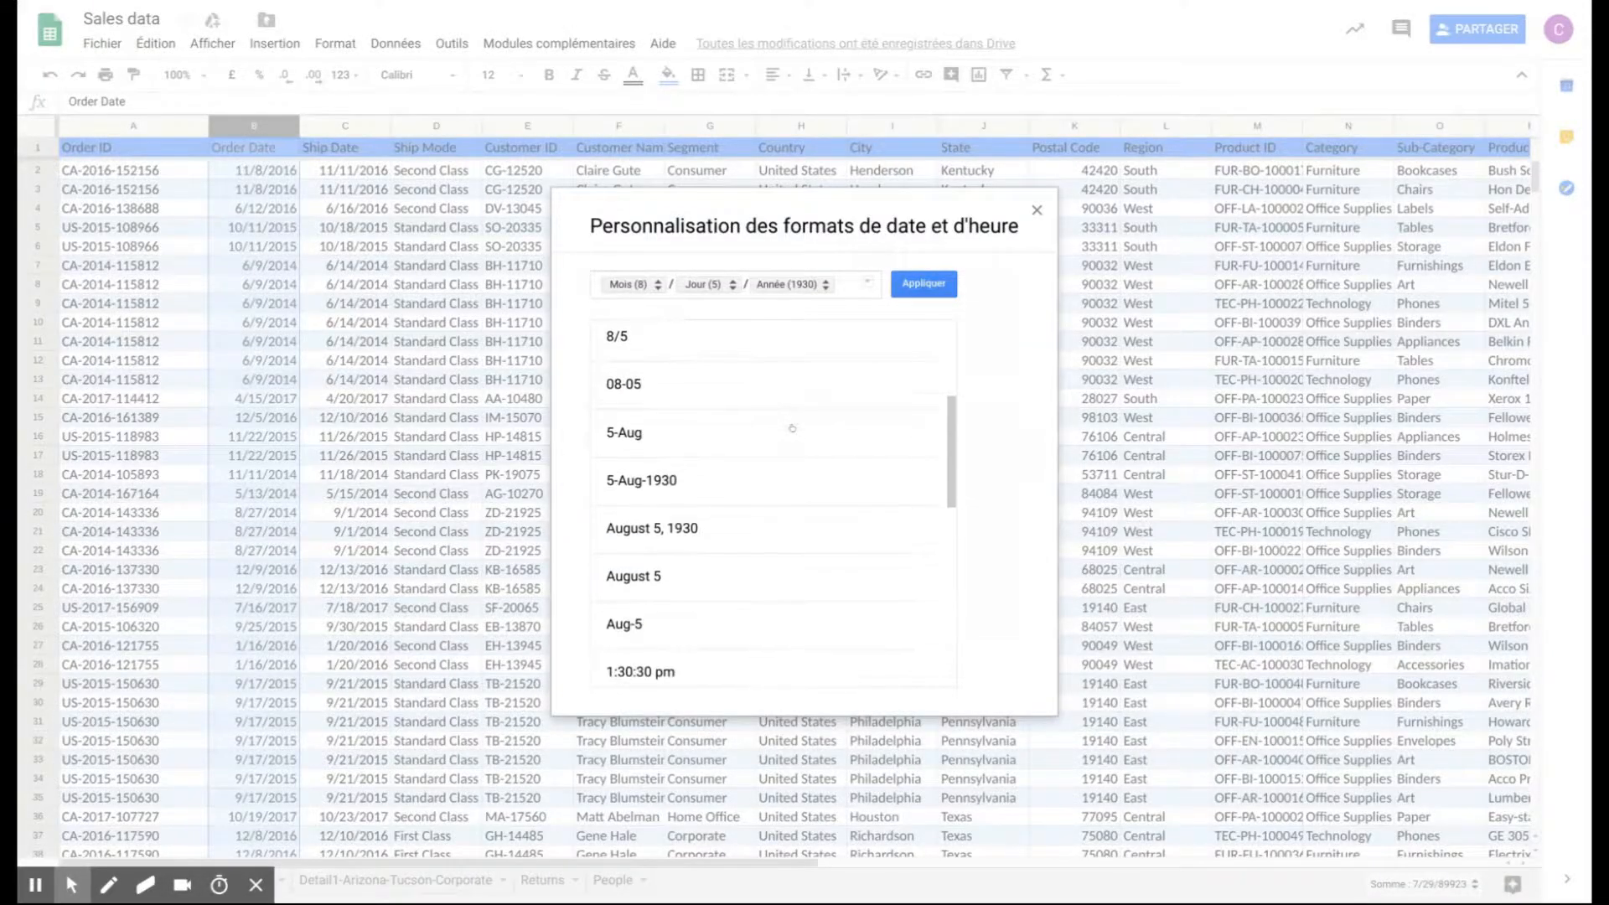
pyautogui.scroll(-6, 795, 432)
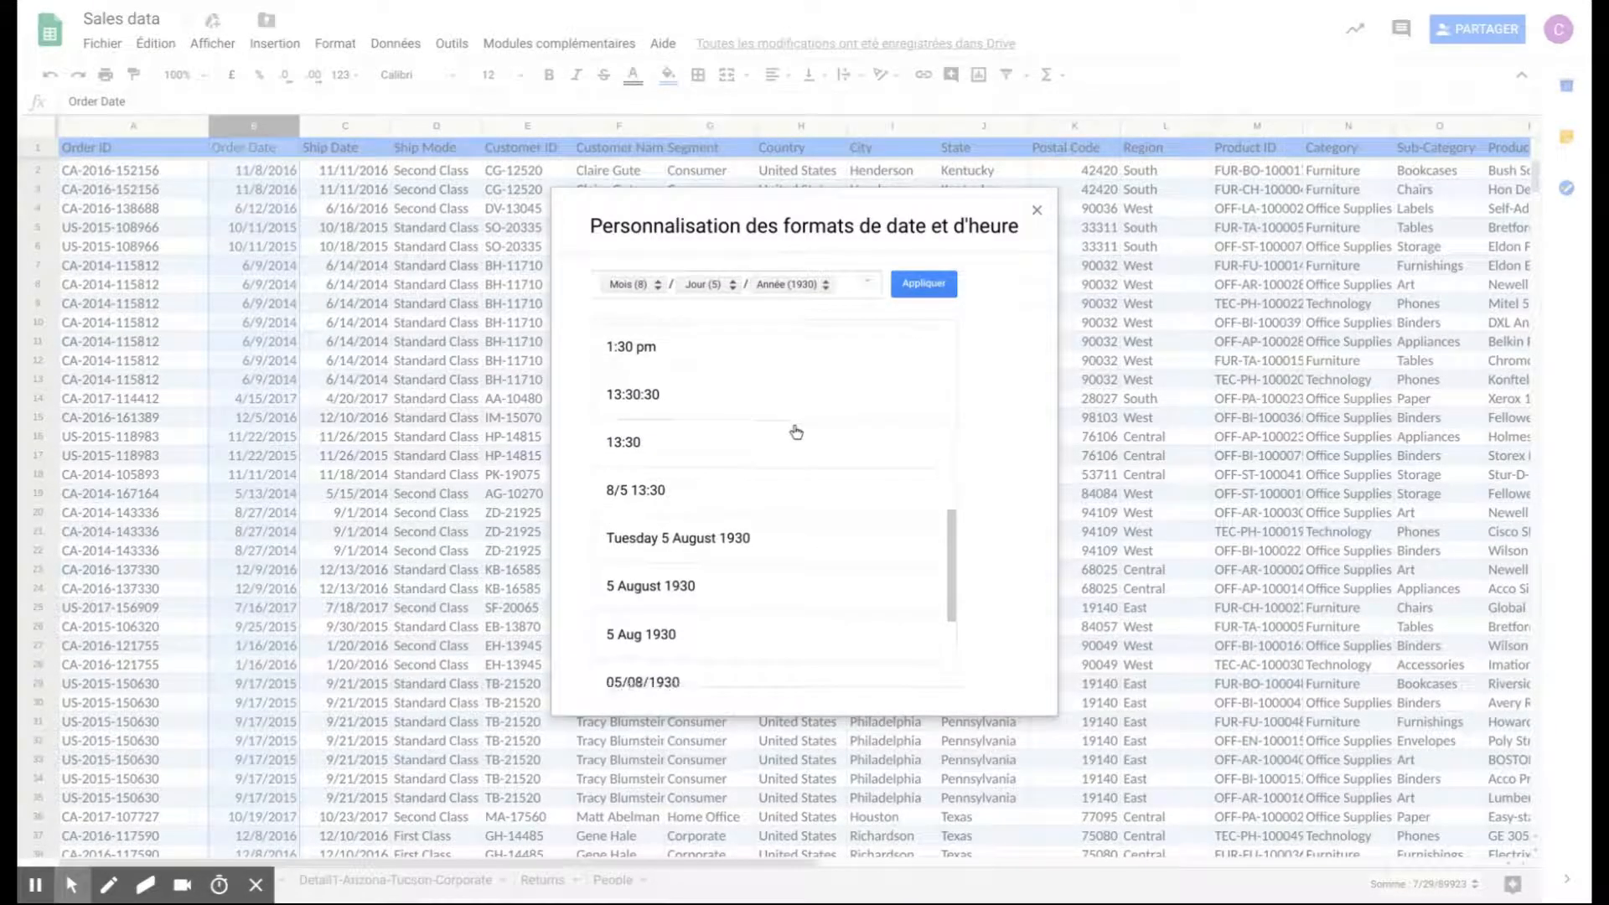
pyautogui.scroll(-1, 795, 431)
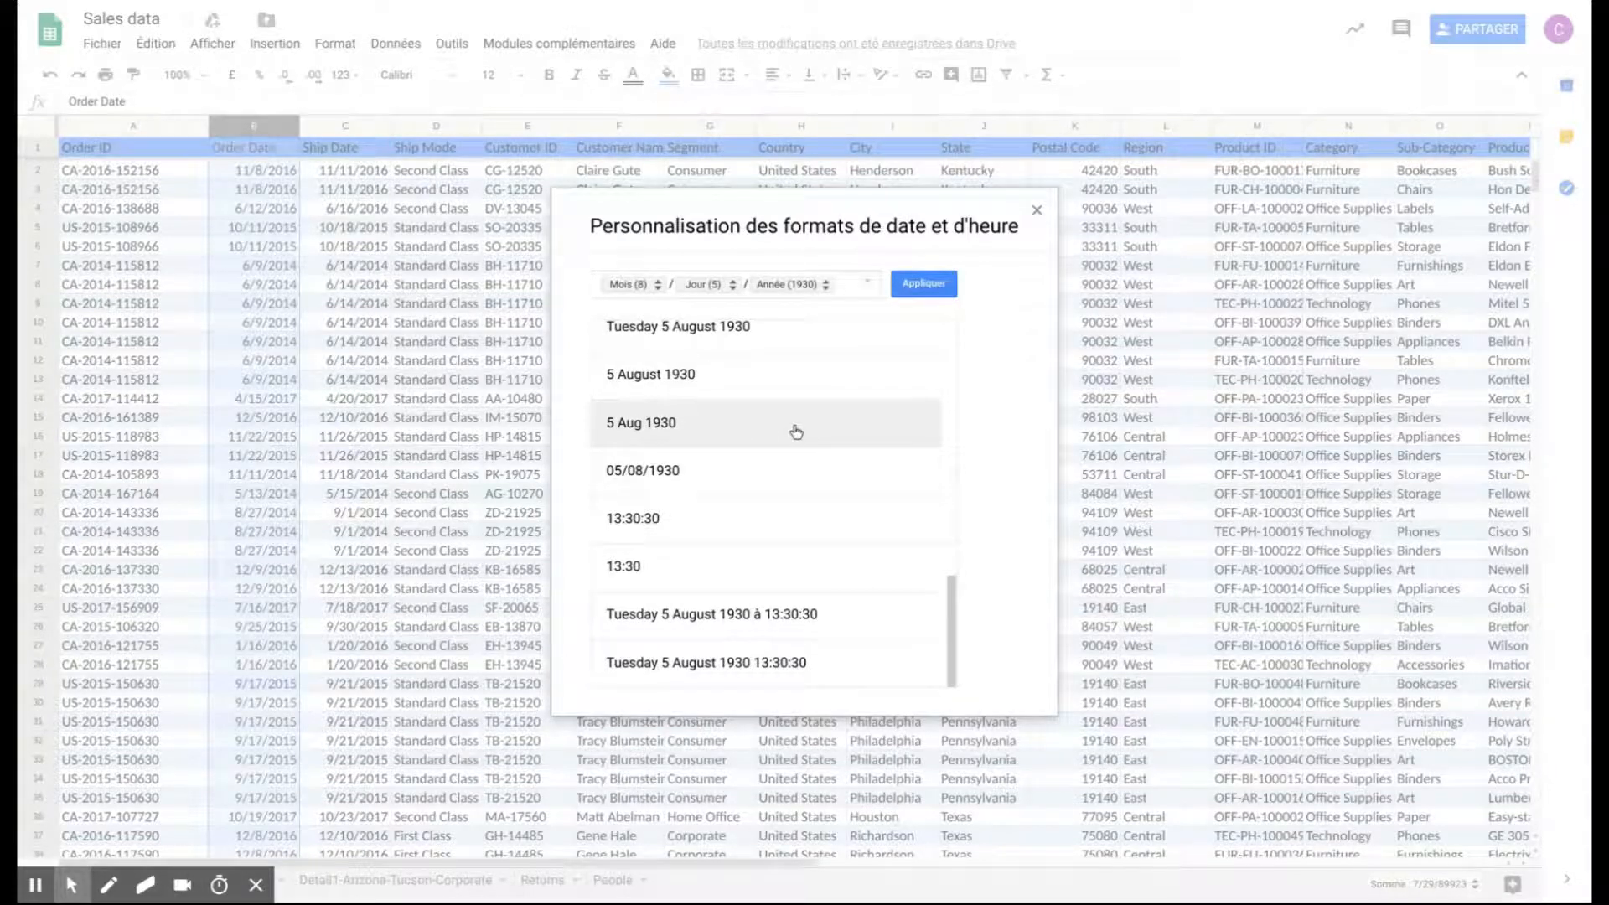
pyautogui.scroll(4, 772, 503)
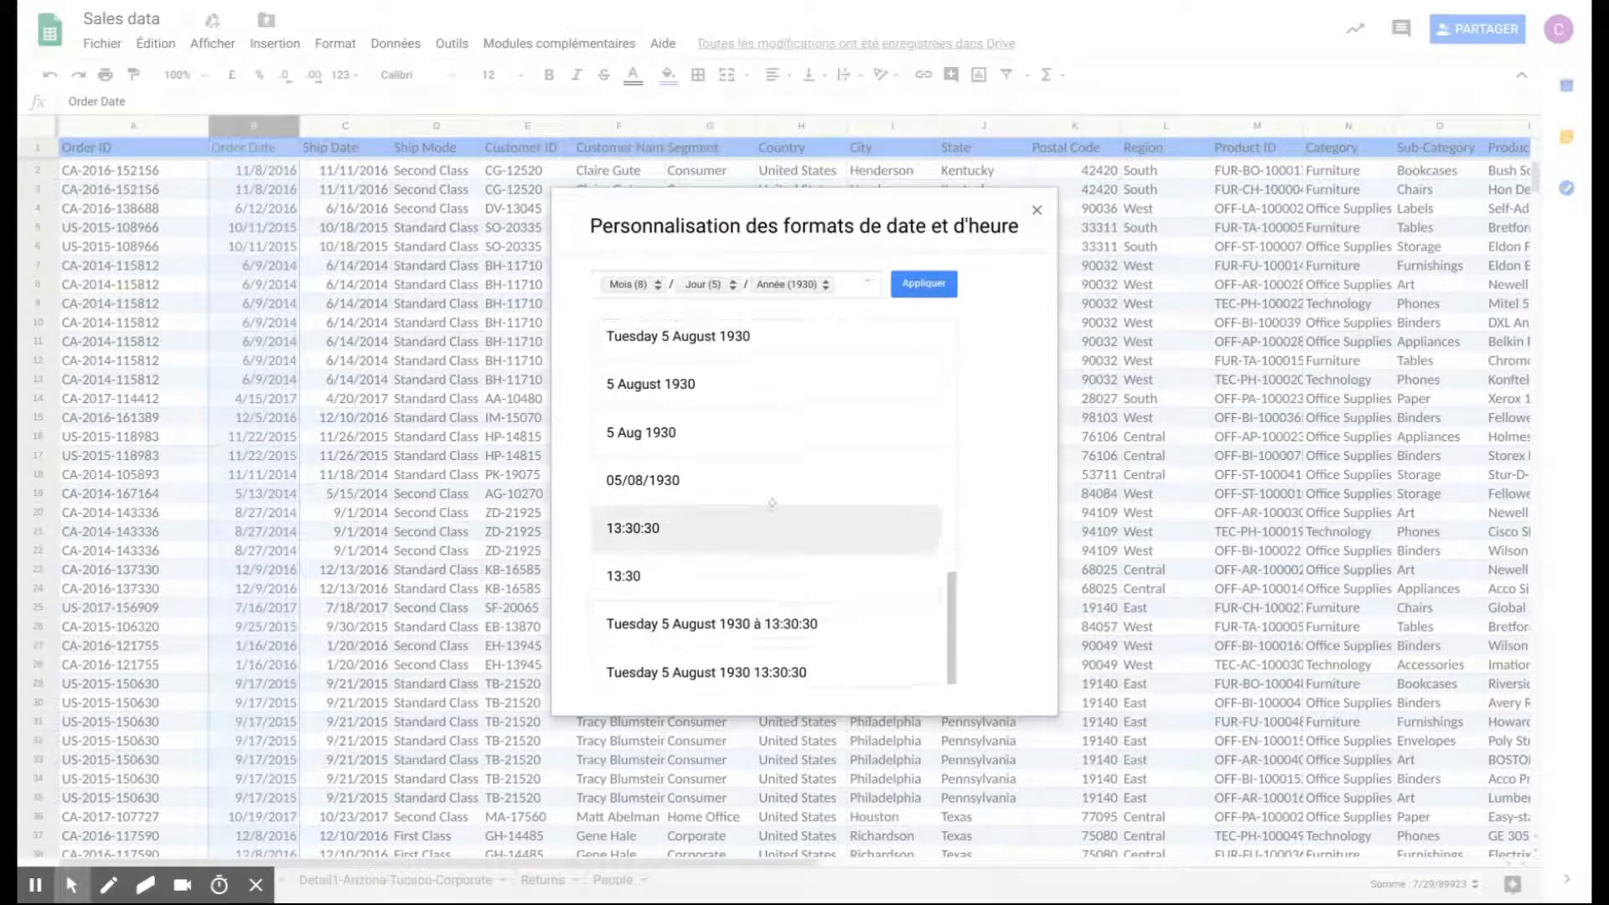
pyautogui.scroll(1, 772, 503)
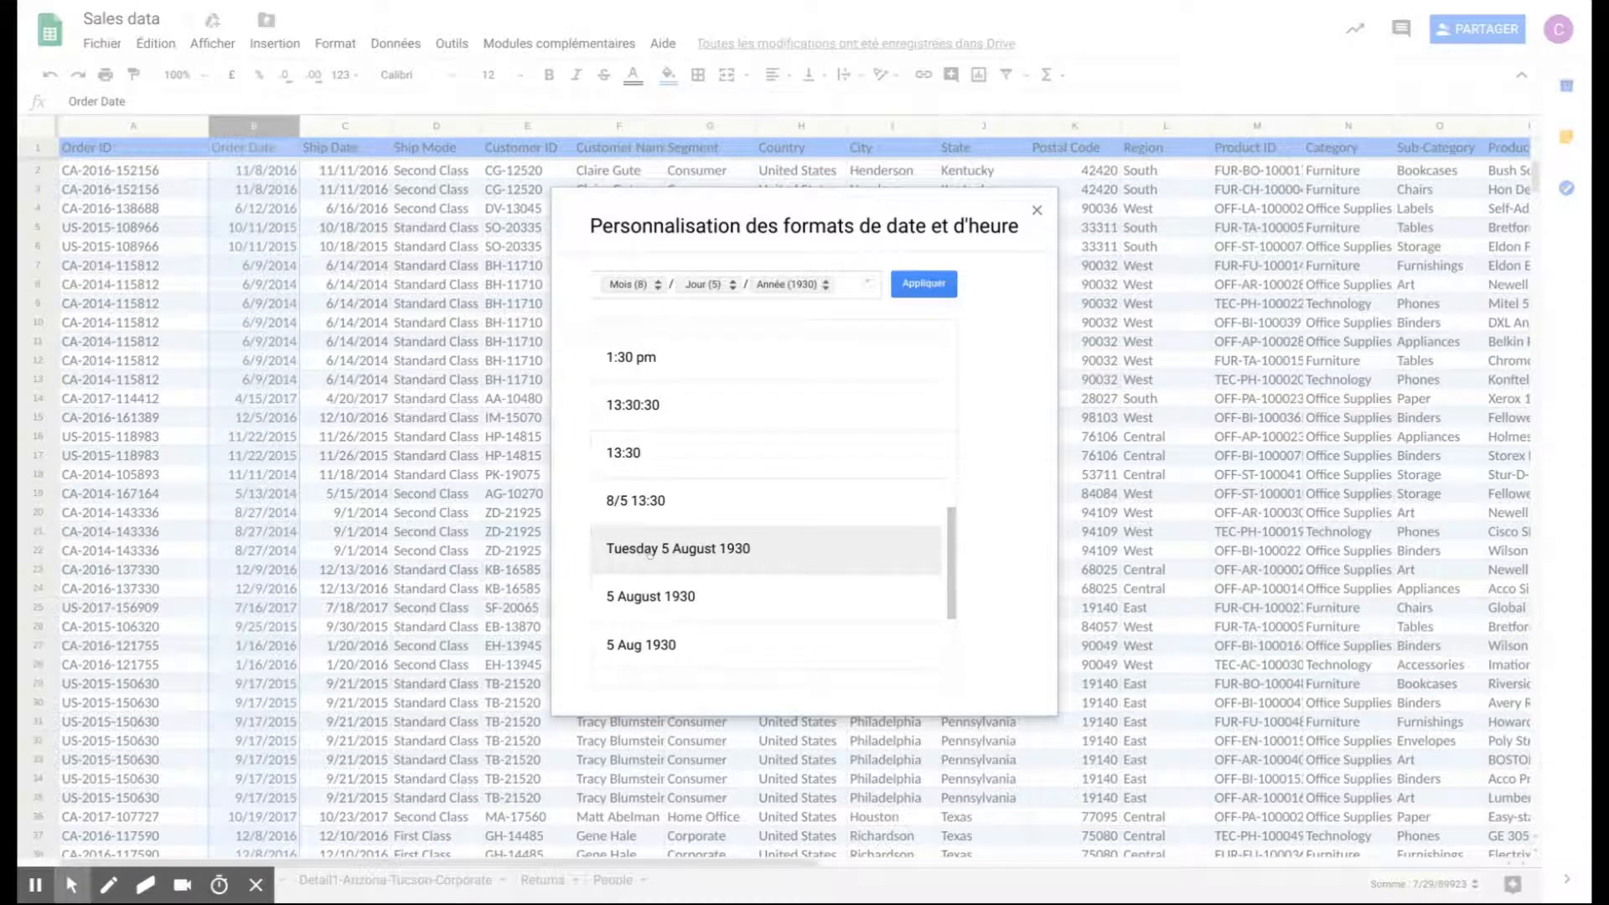
pyautogui.scroll(1, 705, 553)
pyautogui.scroll(-2, 705, 557)
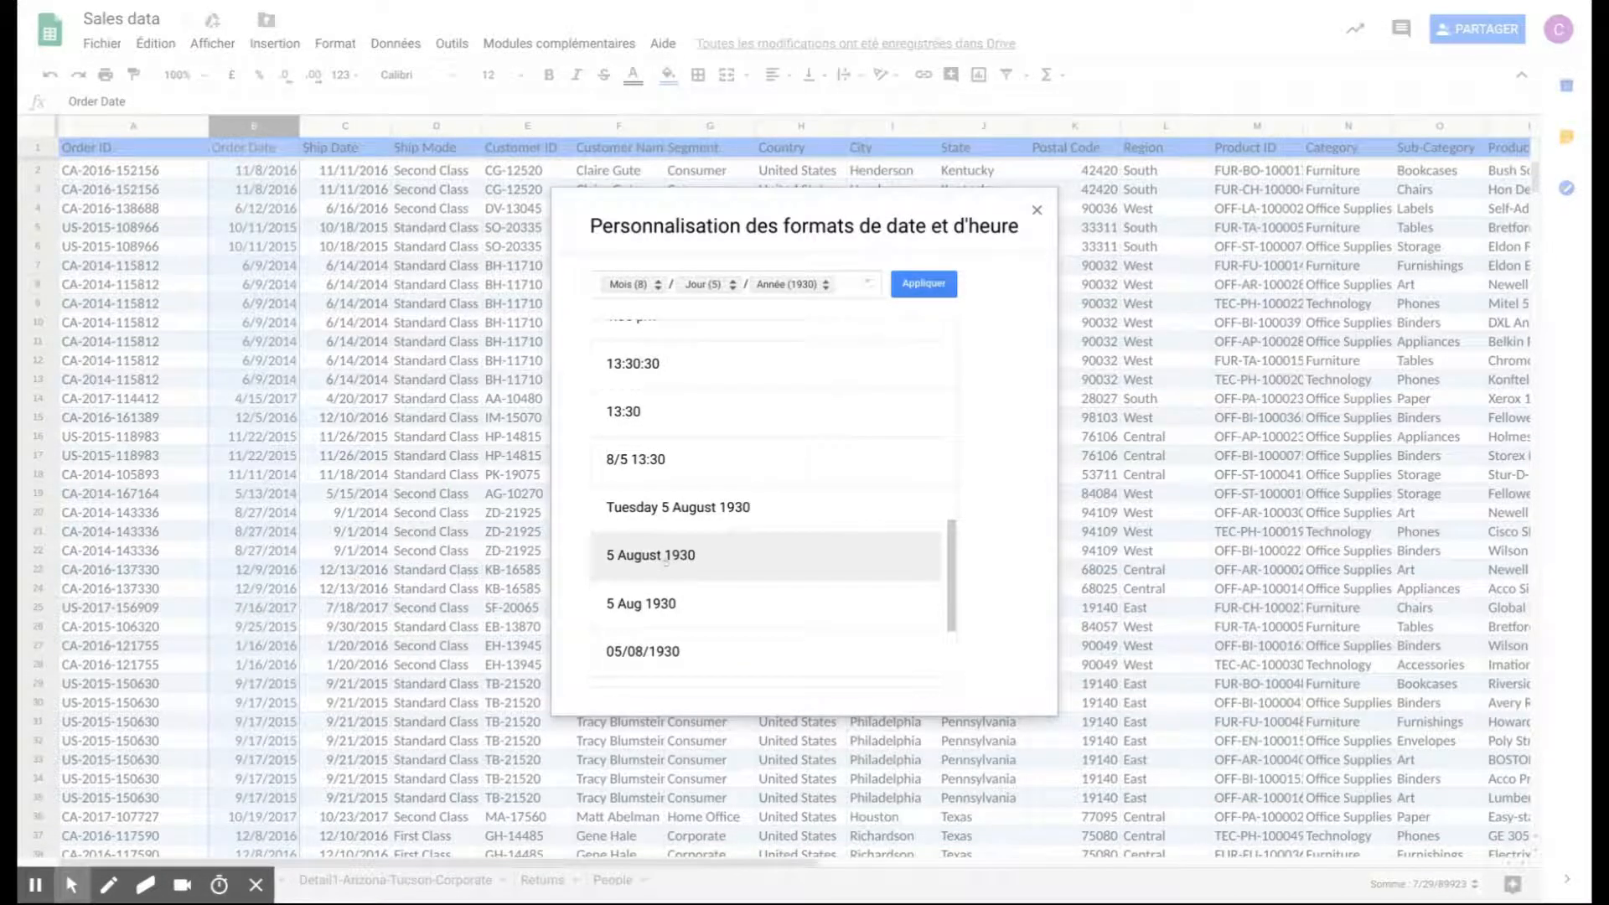
pyautogui.click(650, 660)
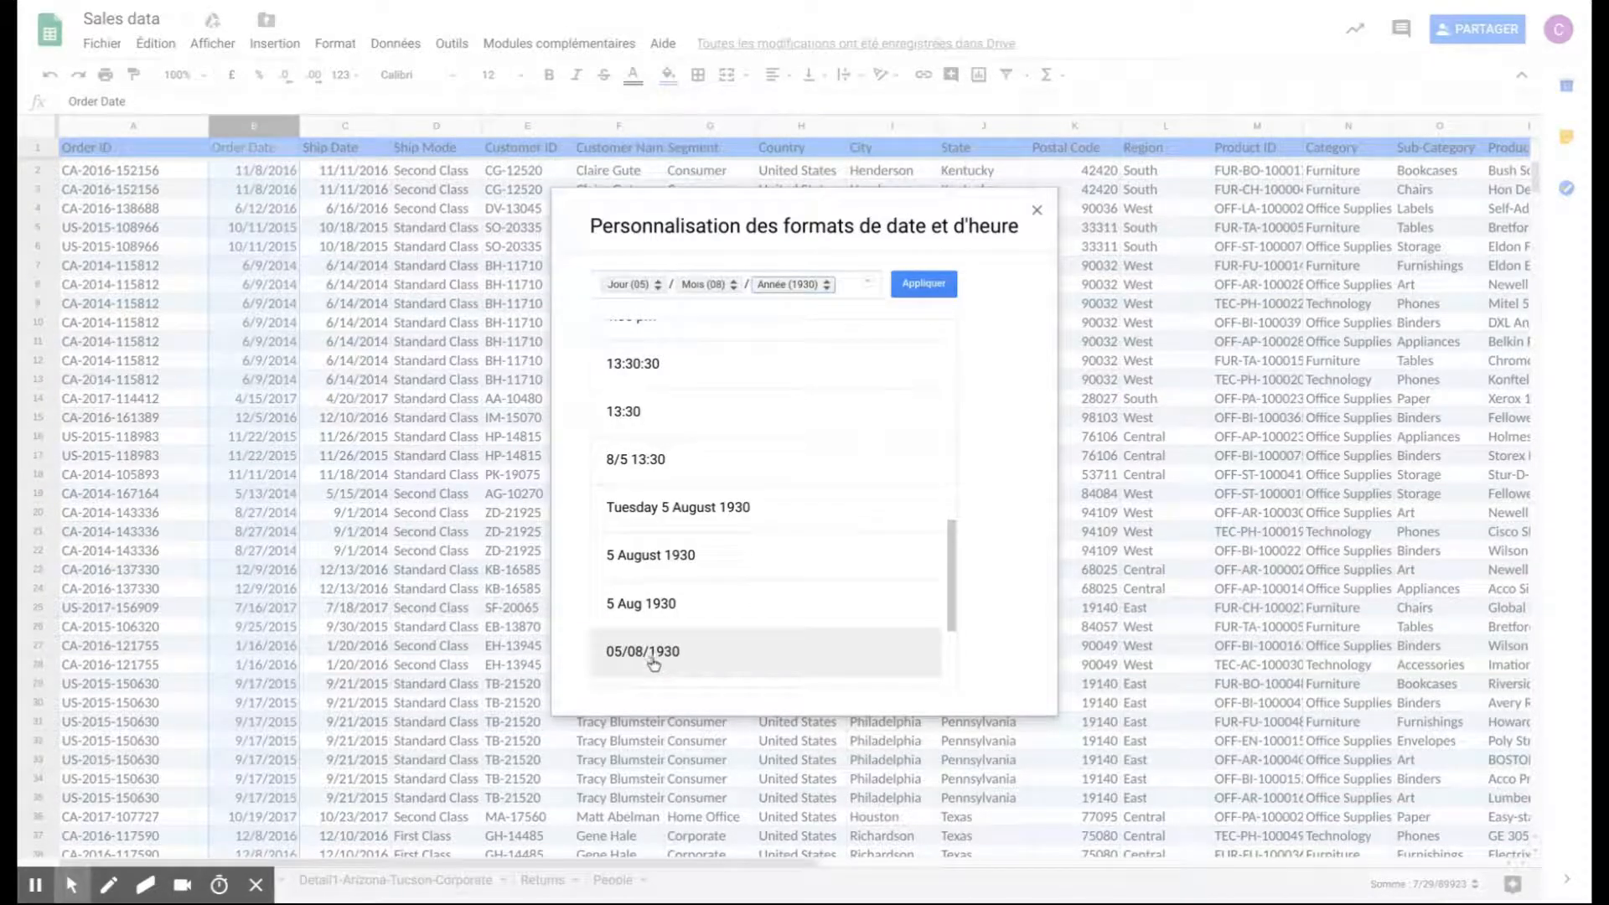
pyautogui.click(703, 567)
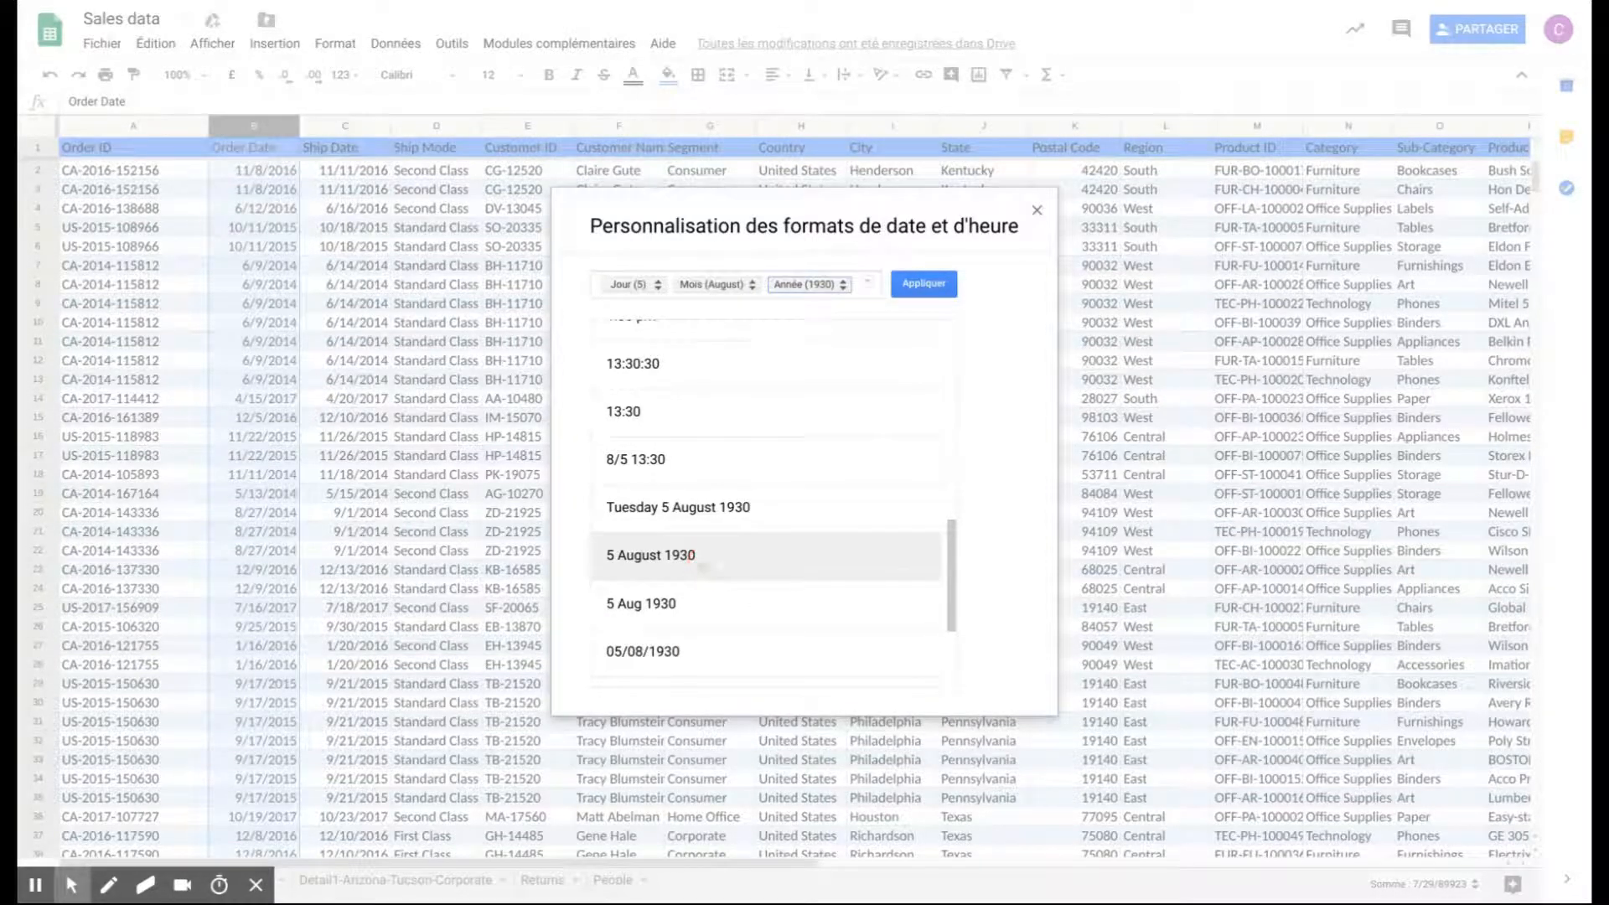
pyautogui.click(925, 284)
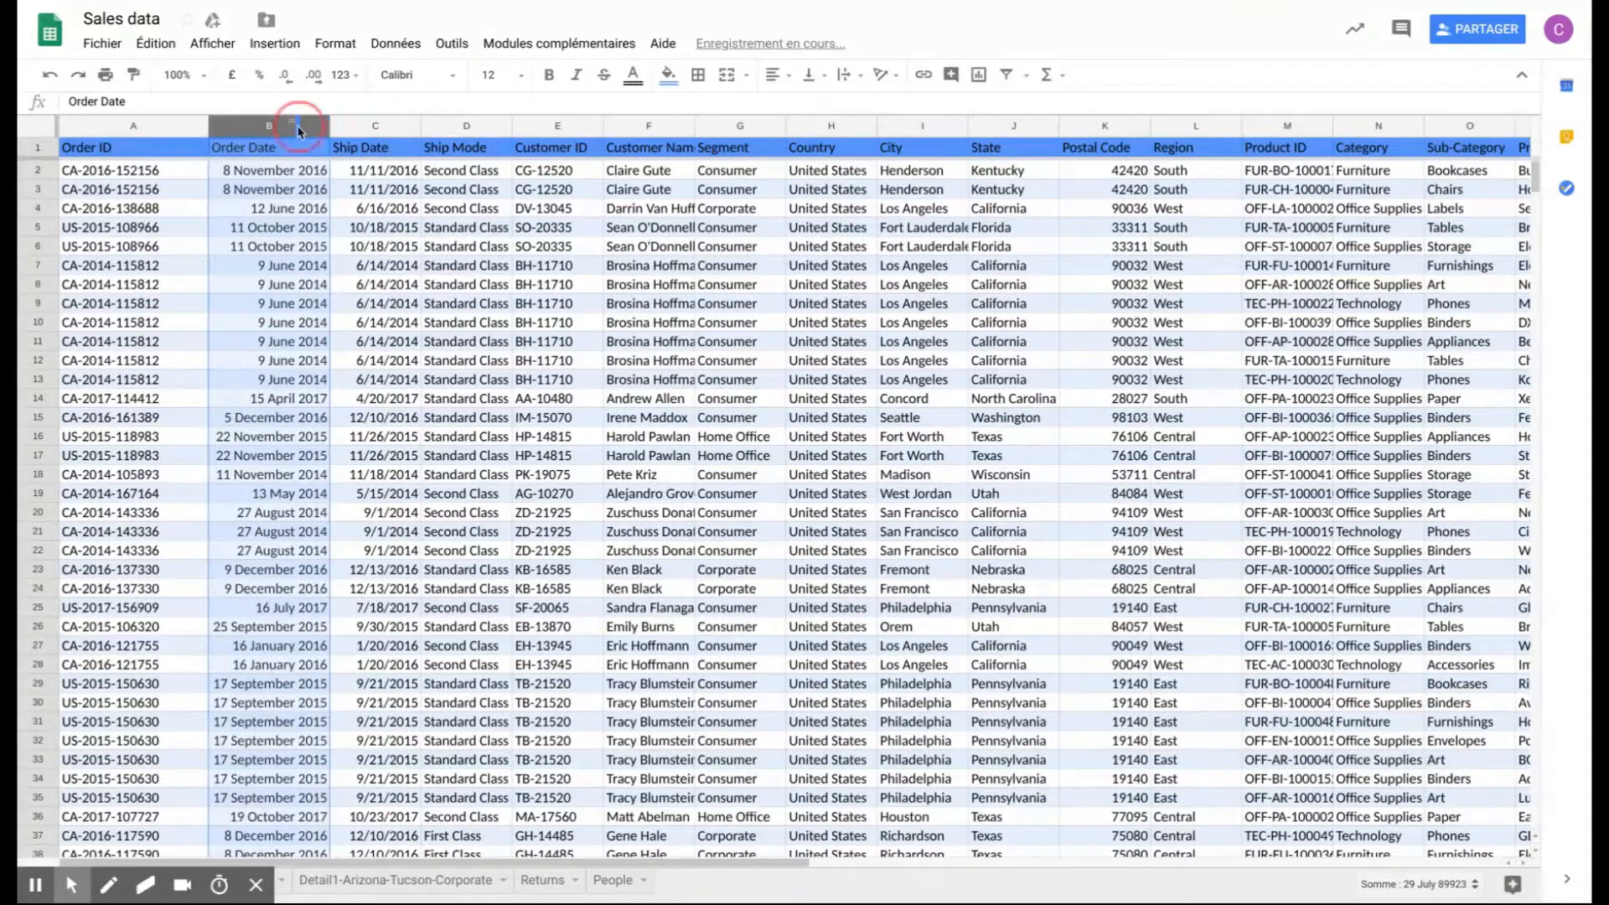
# - Fit the Order Date column's width to its contents so the long dates show in full
pyautogui.doubleClick(299, 128)
pyautogui.scroll(-6, 780, 503)
pyautogui.scroll(-5, 293, 543)
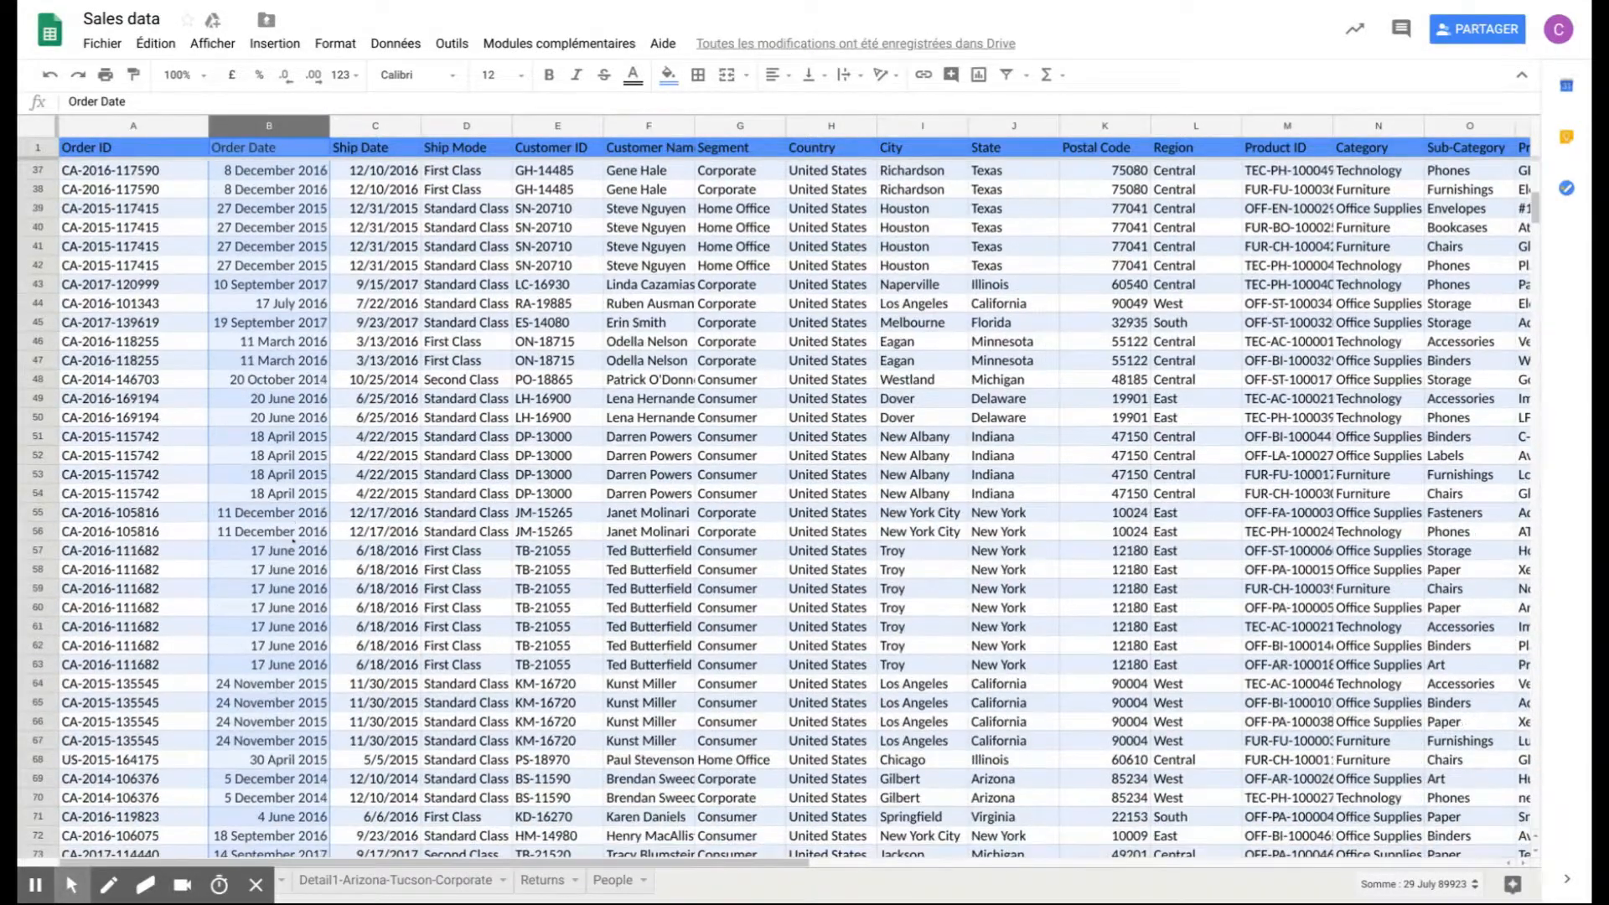
pyautogui.scroll(11, 294, 545)
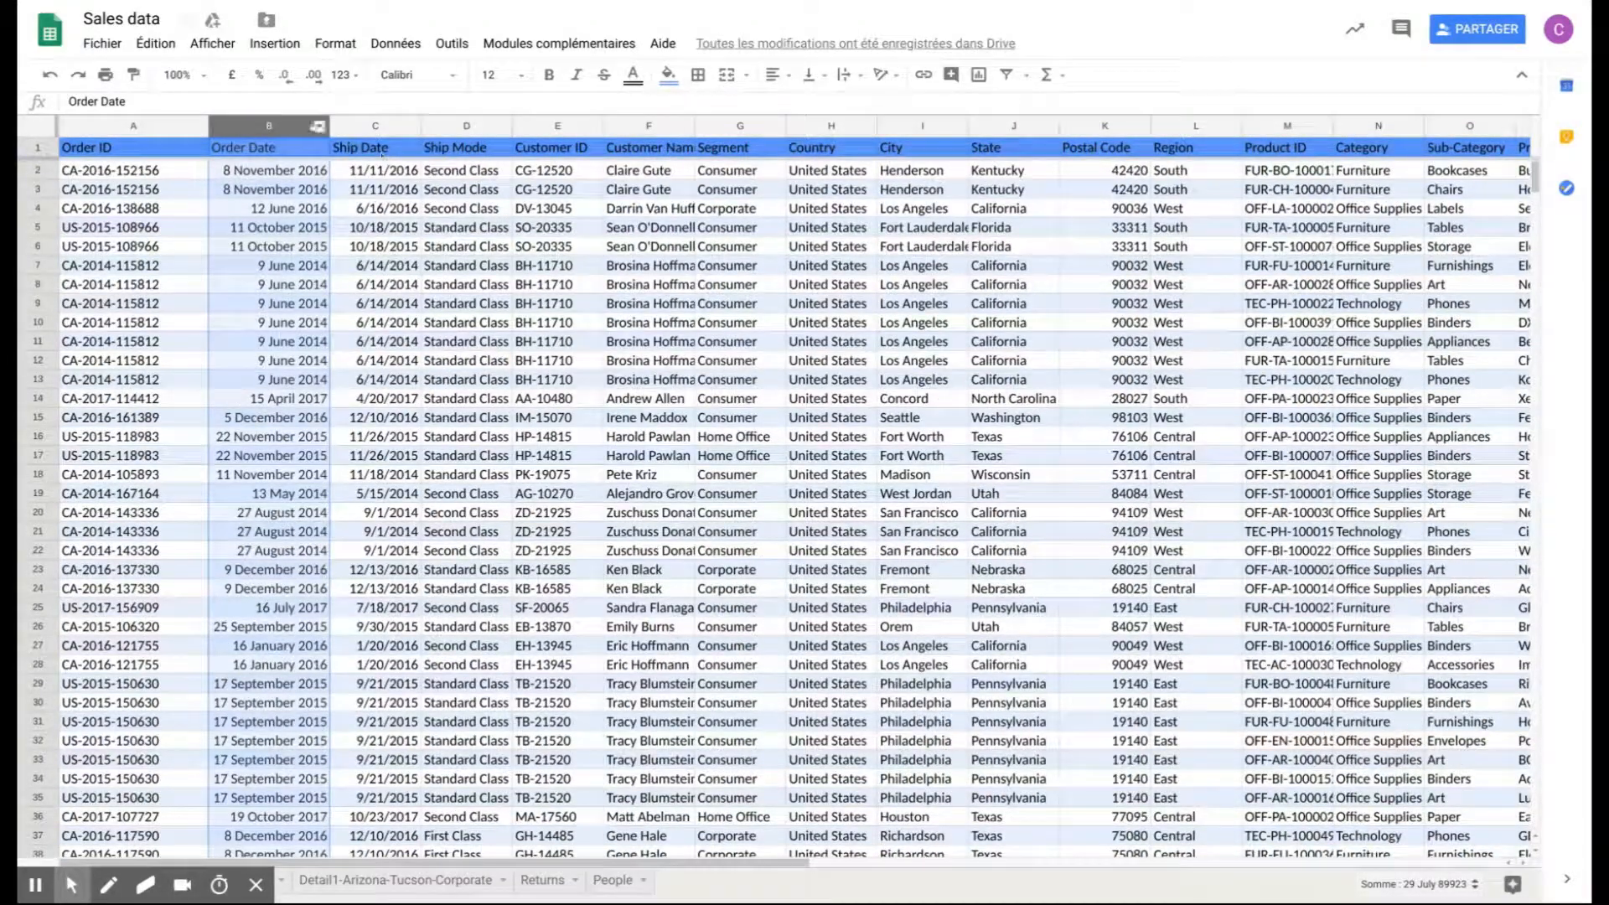
pyautogui.moveTo(283, 129)
pyautogui.mouseDown()
pyautogui.moveTo(331, 126)
pyautogui.moveTo(298, 123)
pyautogui.mouseUp()
pyautogui.click(319, 125)
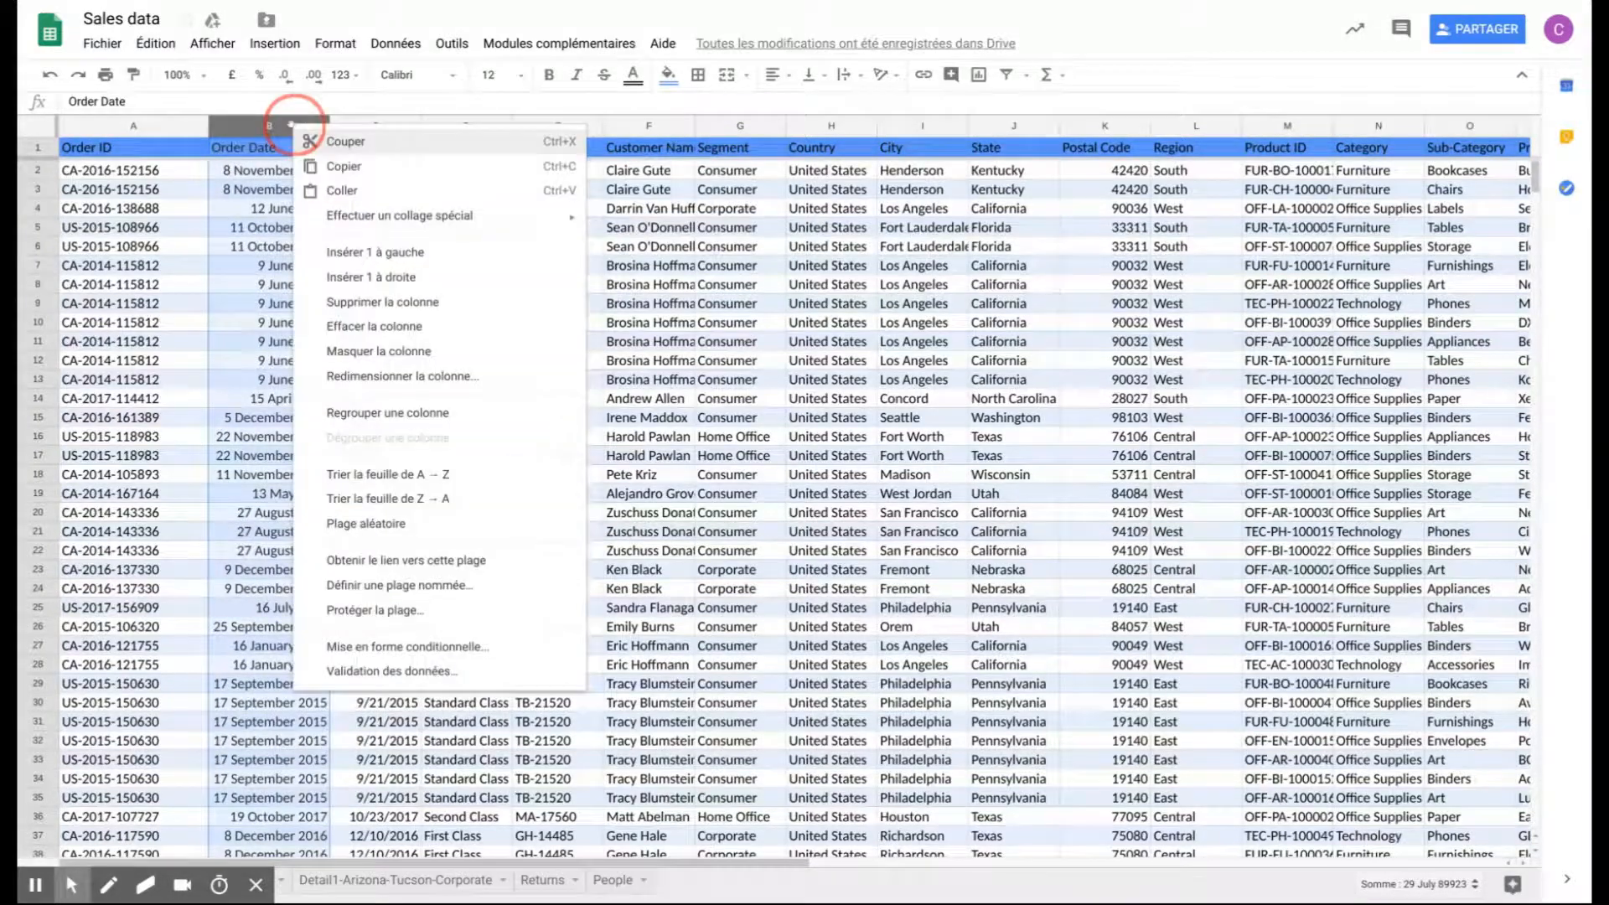
pyautogui.click(319, 126)
# - Apply the "26 September 2008" date format to the Order Date and Ship Date columns together
pyautogui.moveTo(258, 126); pyautogui.dragTo(257, 126)
pyautogui.moveTo(379, 125); pyautogui.dragTo(297, 125)
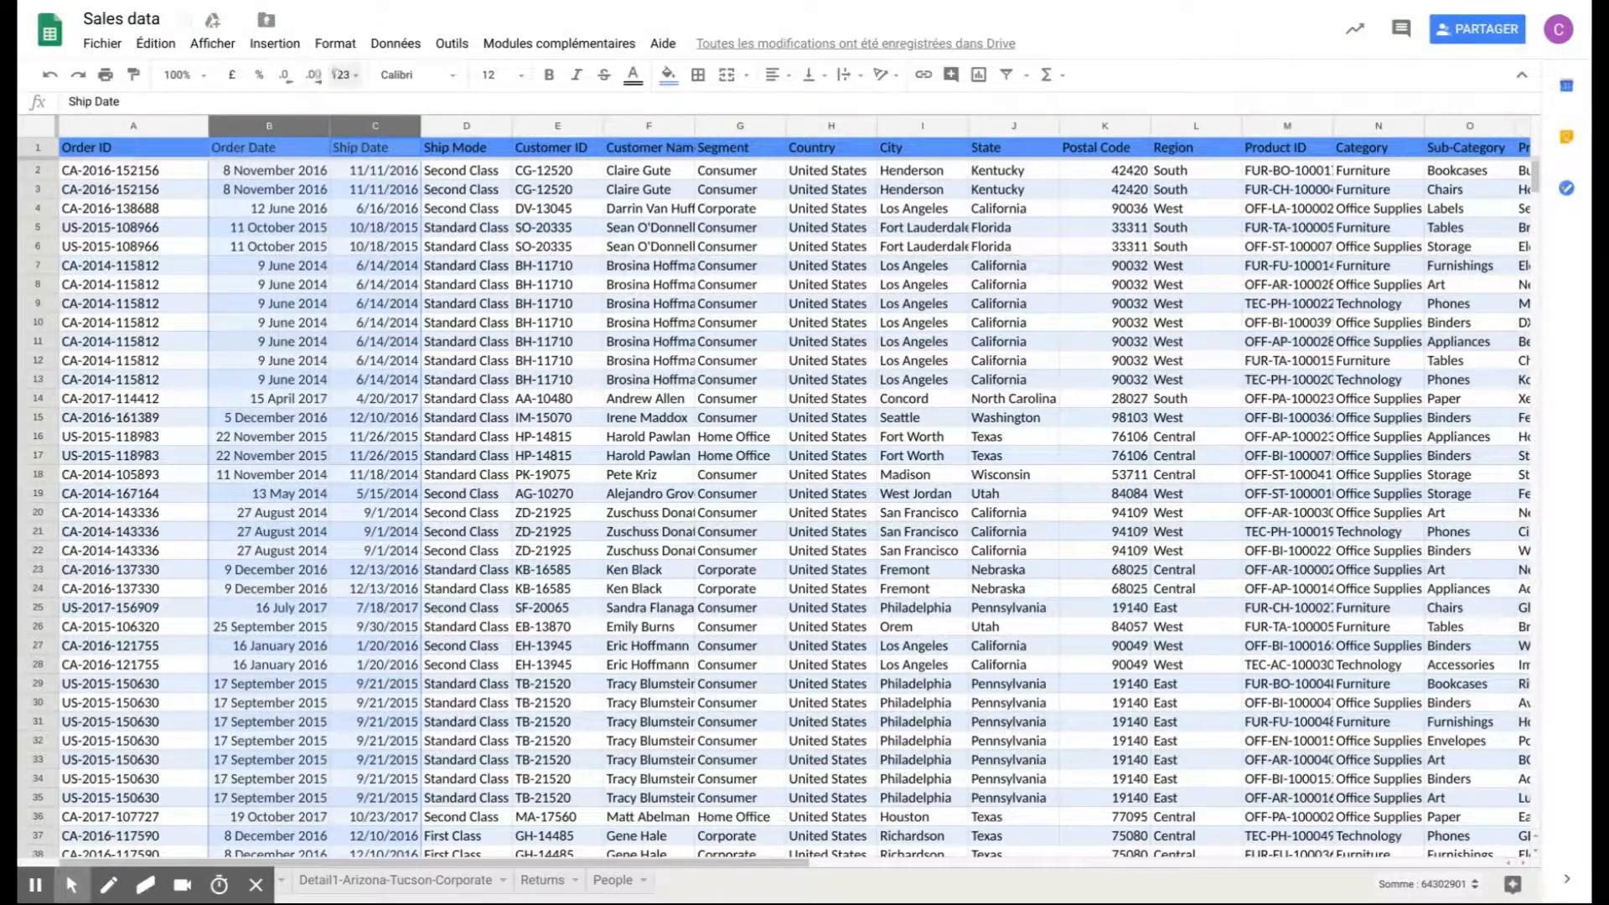
pyautogui.click(344, 74)
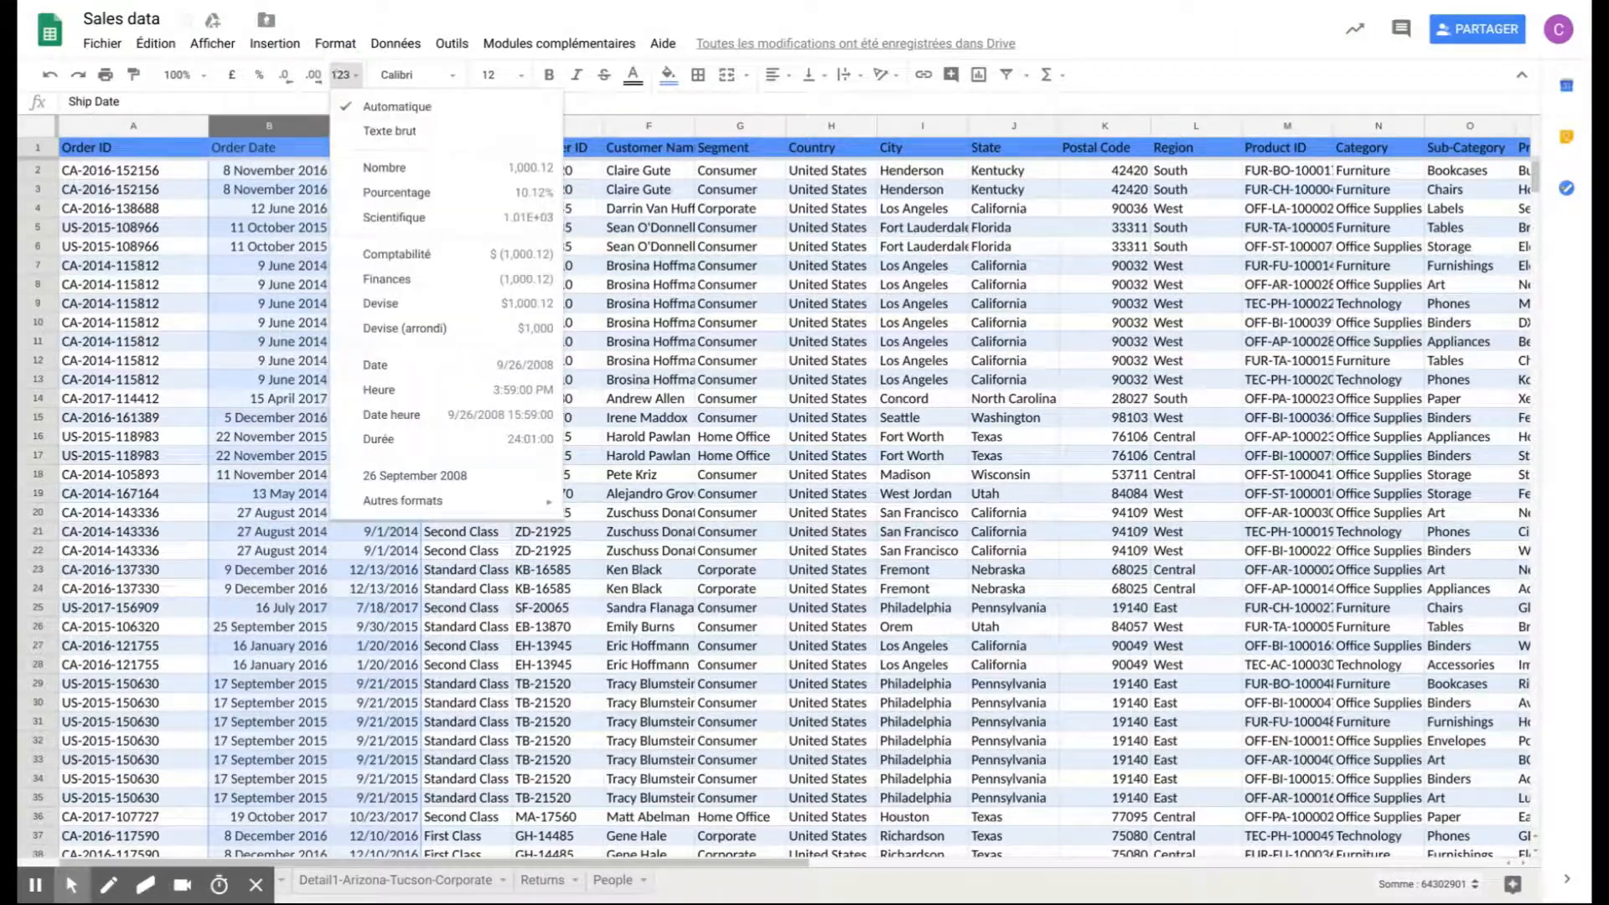
pyautogui.click(464, 477)
pyautogui.click(577, 378)
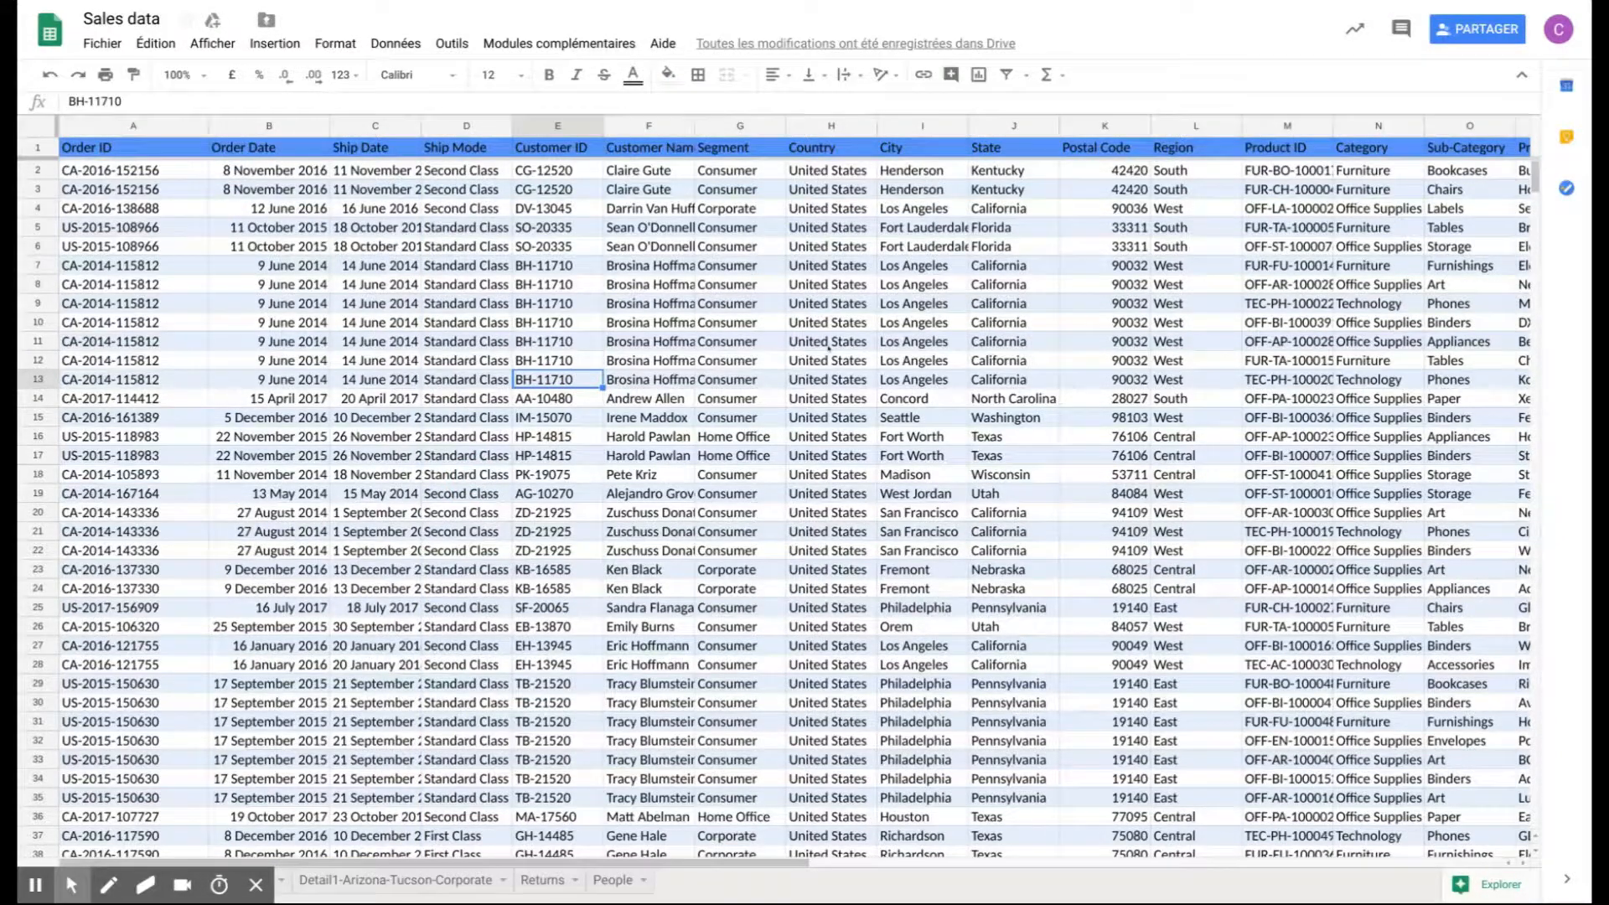
# - Apply the standard dollar currency format with two decimals to the entire Sales column
pyautogui.hscroll(6, 828, 347)
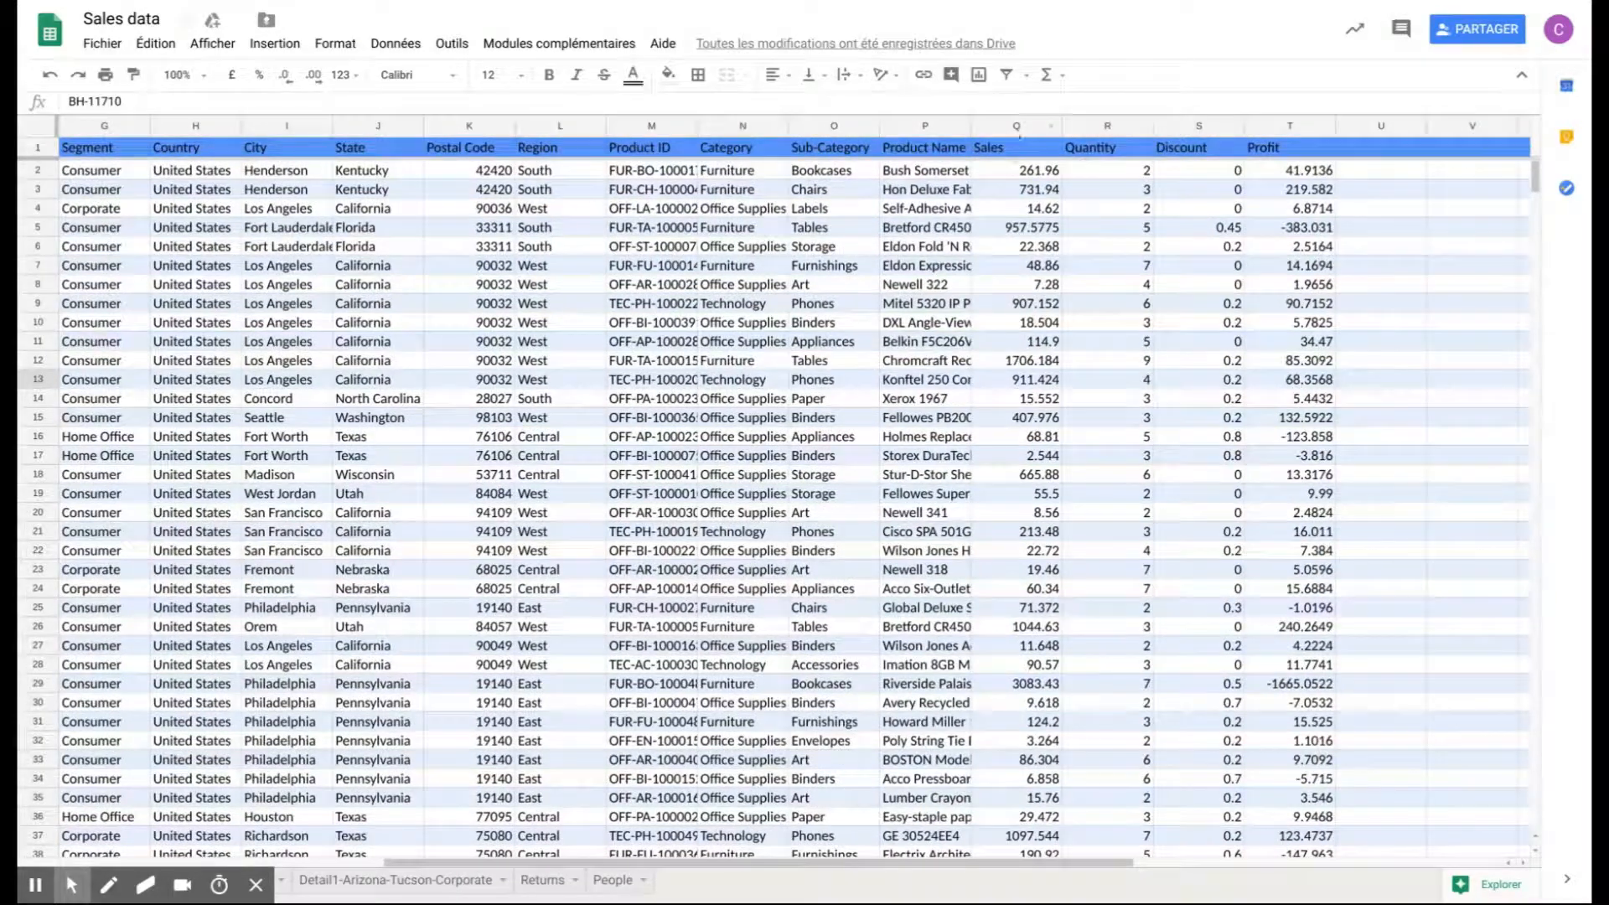
pyautogui.click(1016, 126)
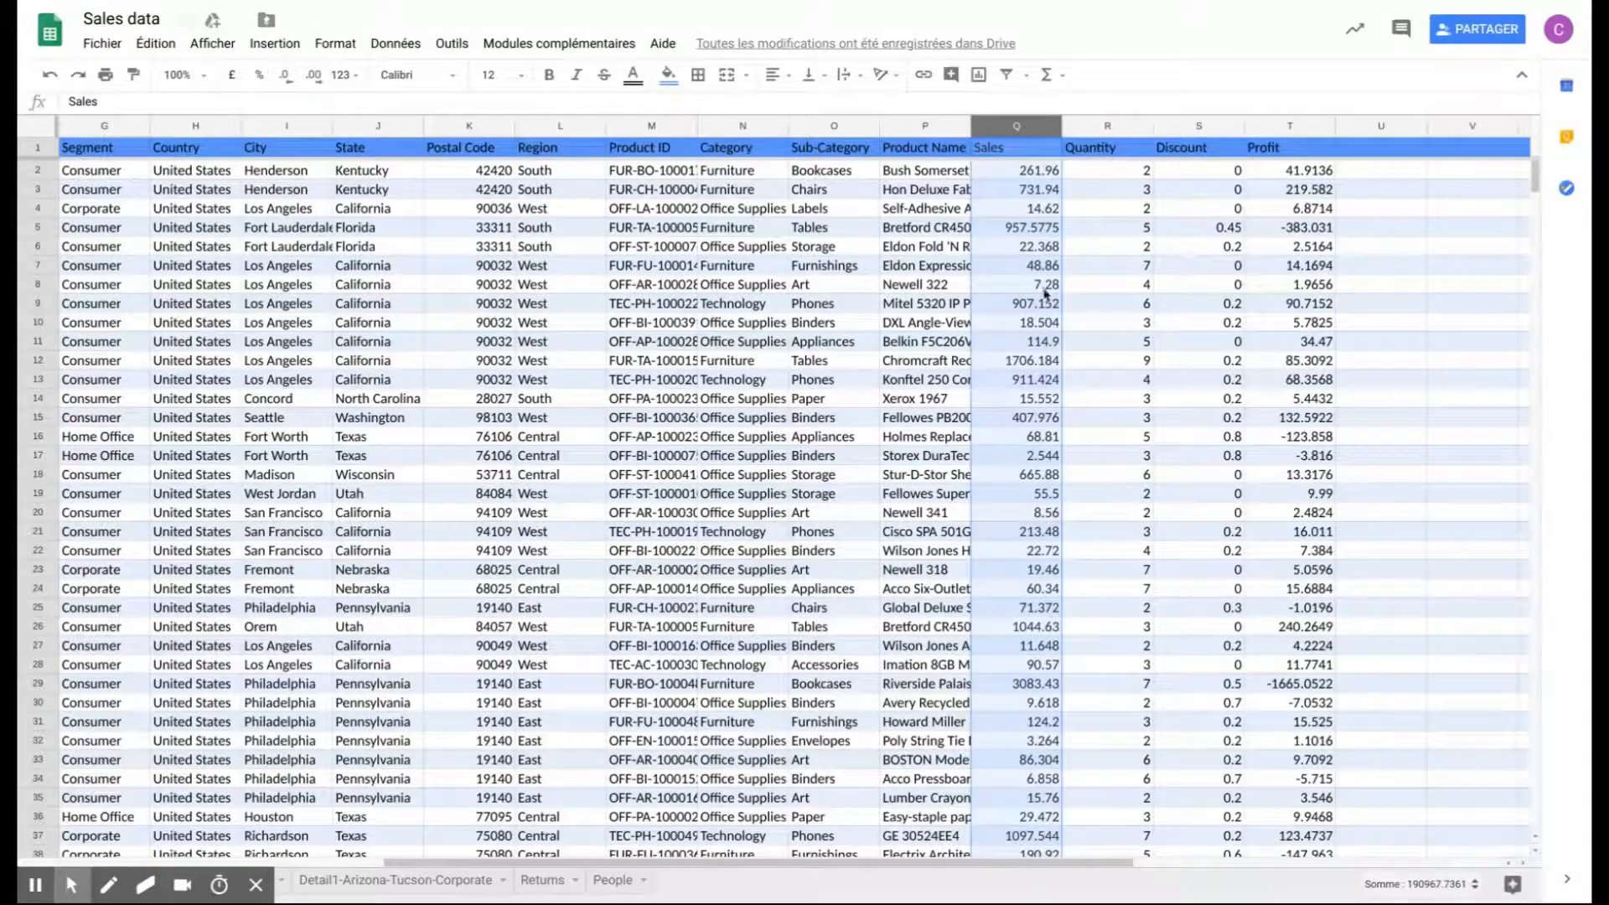
pyautogui.click(341, 75)
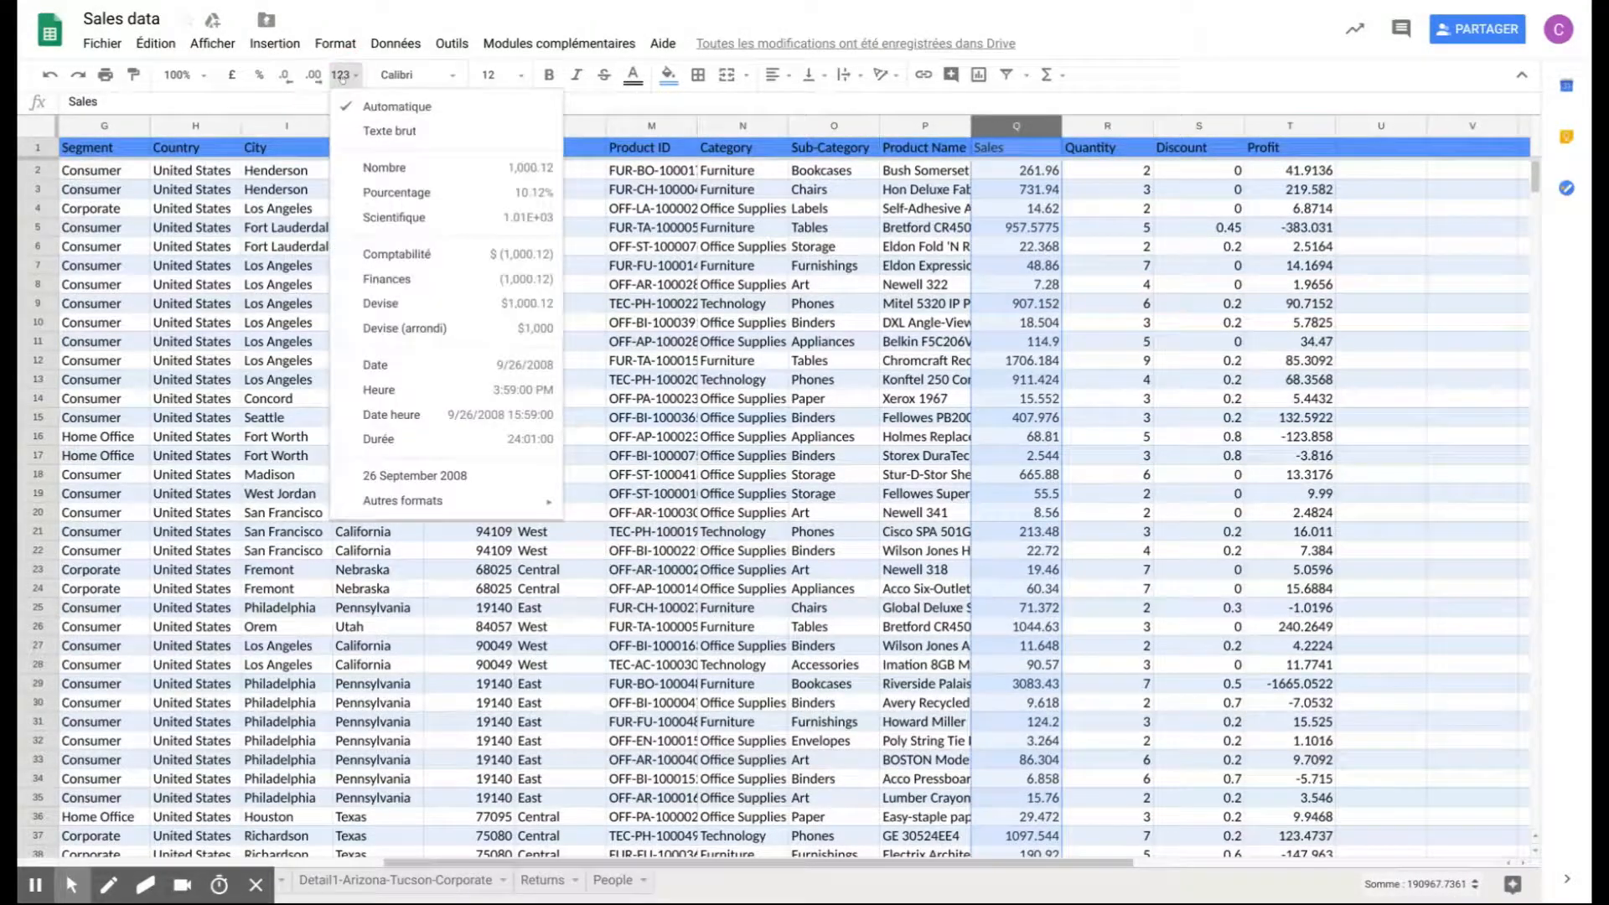
pyautogui.click(433, 303)
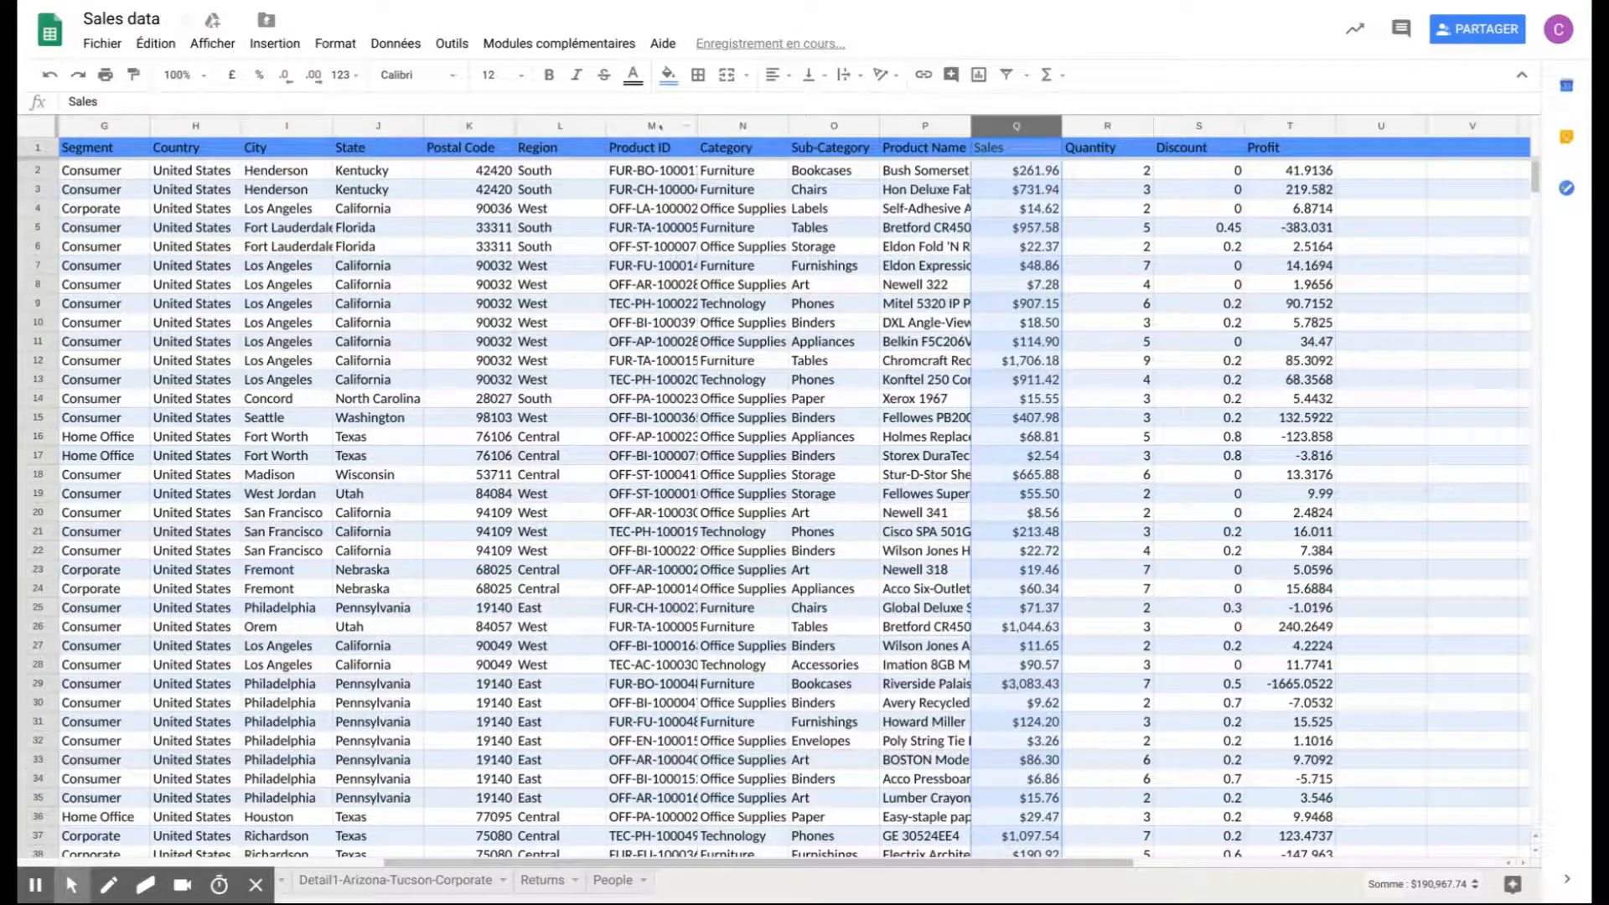
# - Find Euro among the custom currencies and apply it to the Sales column with two decimals
pyautogui.click(344, 74)
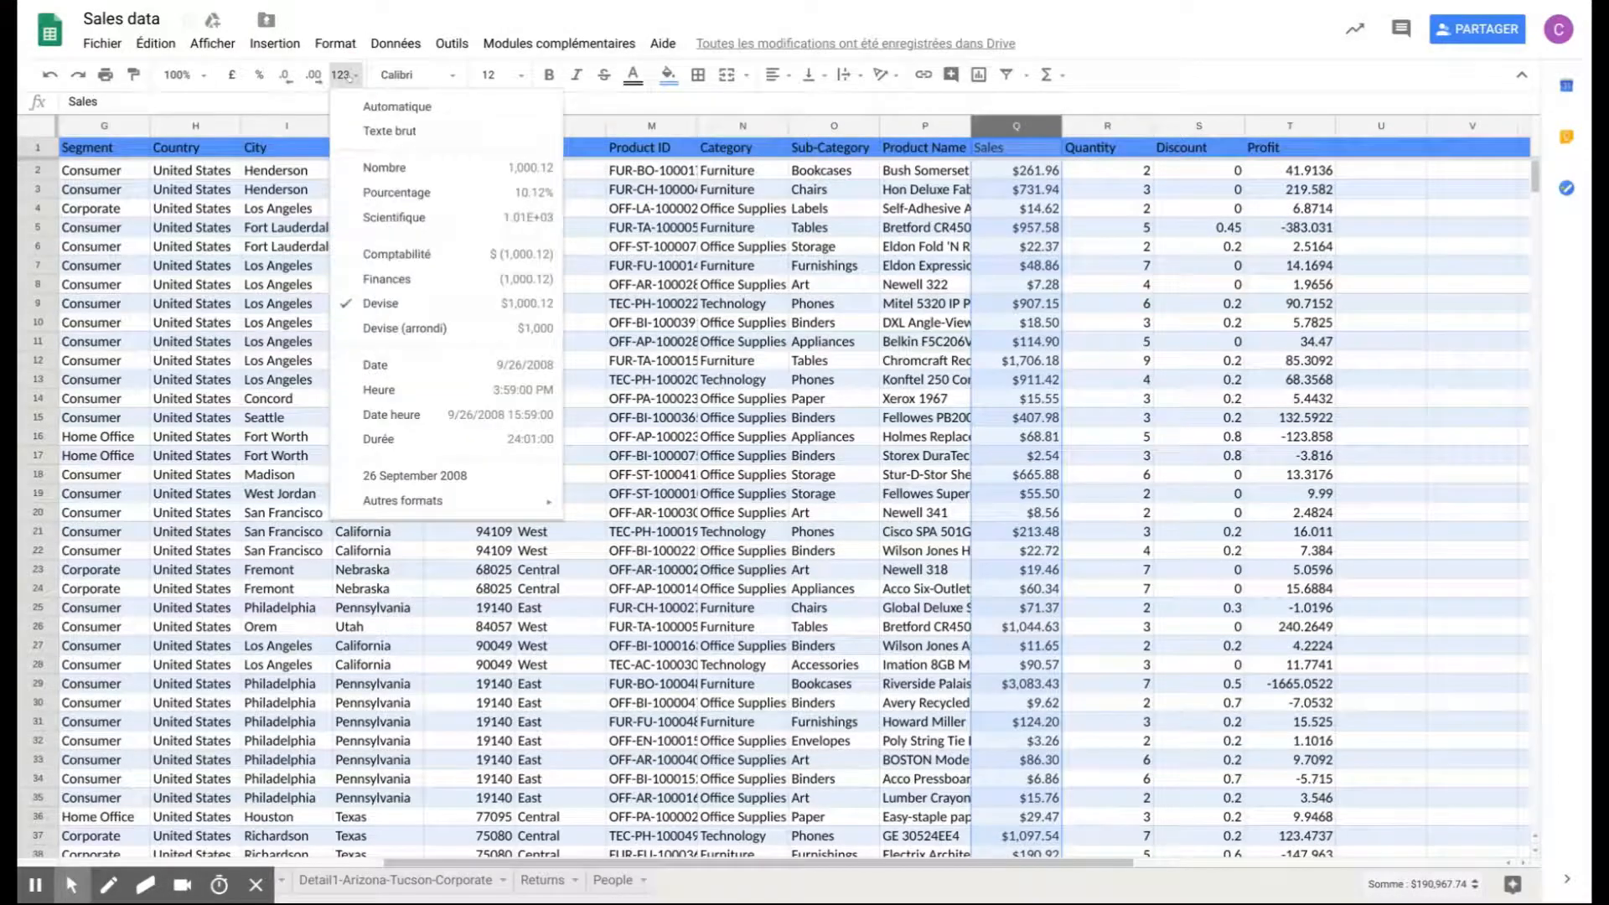
pyautogui.moveTo(489, 510)
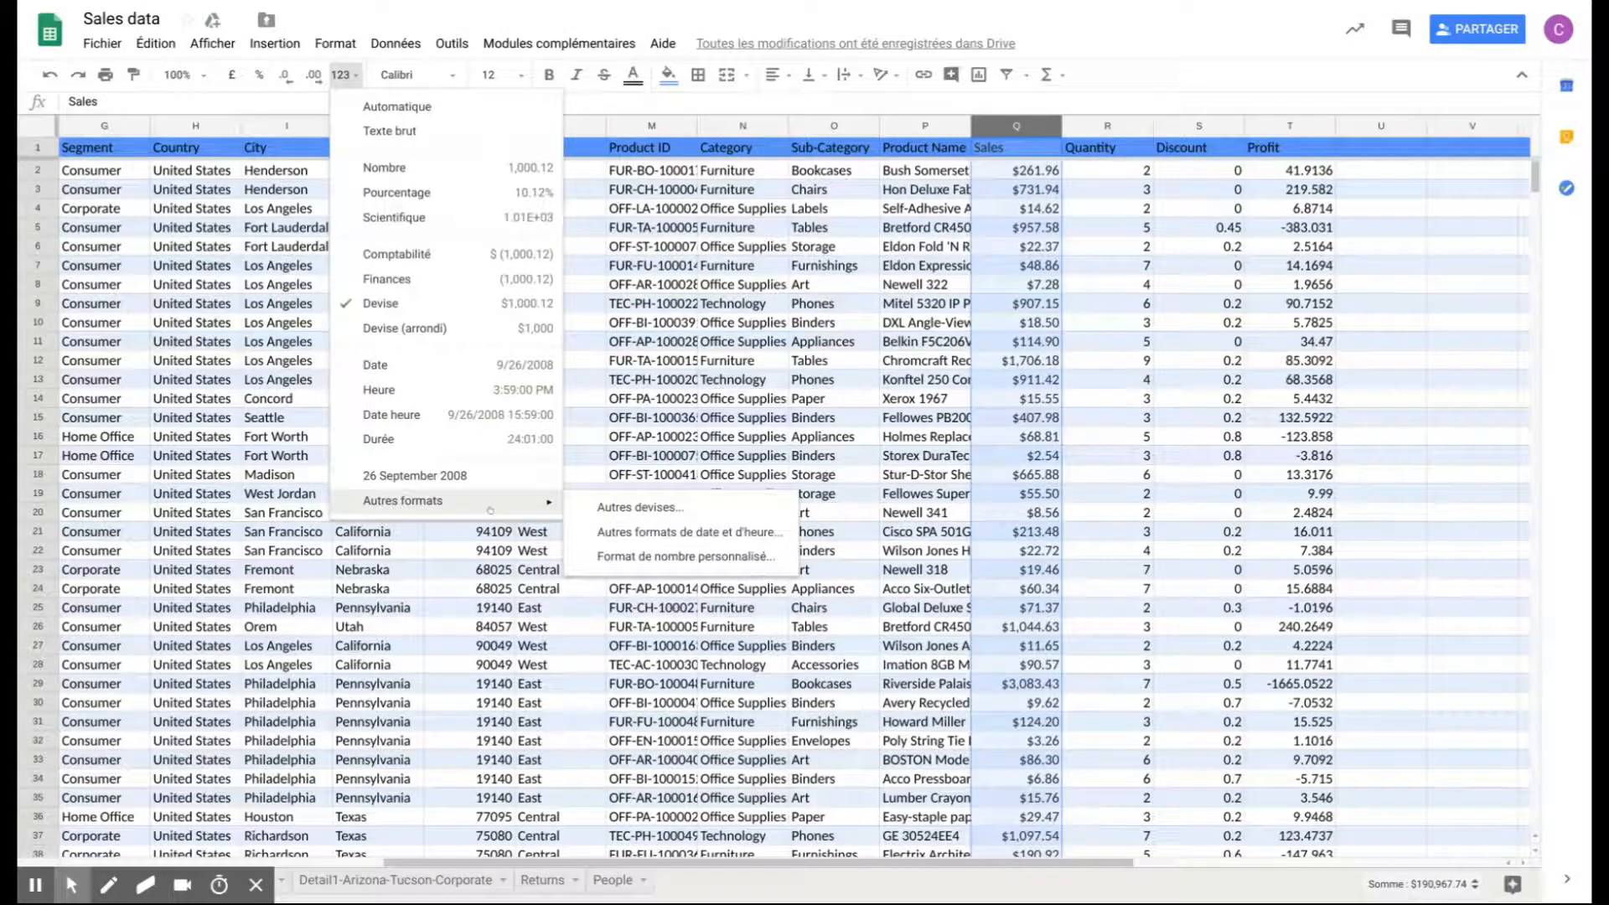
pyautogui.click(637, 507)
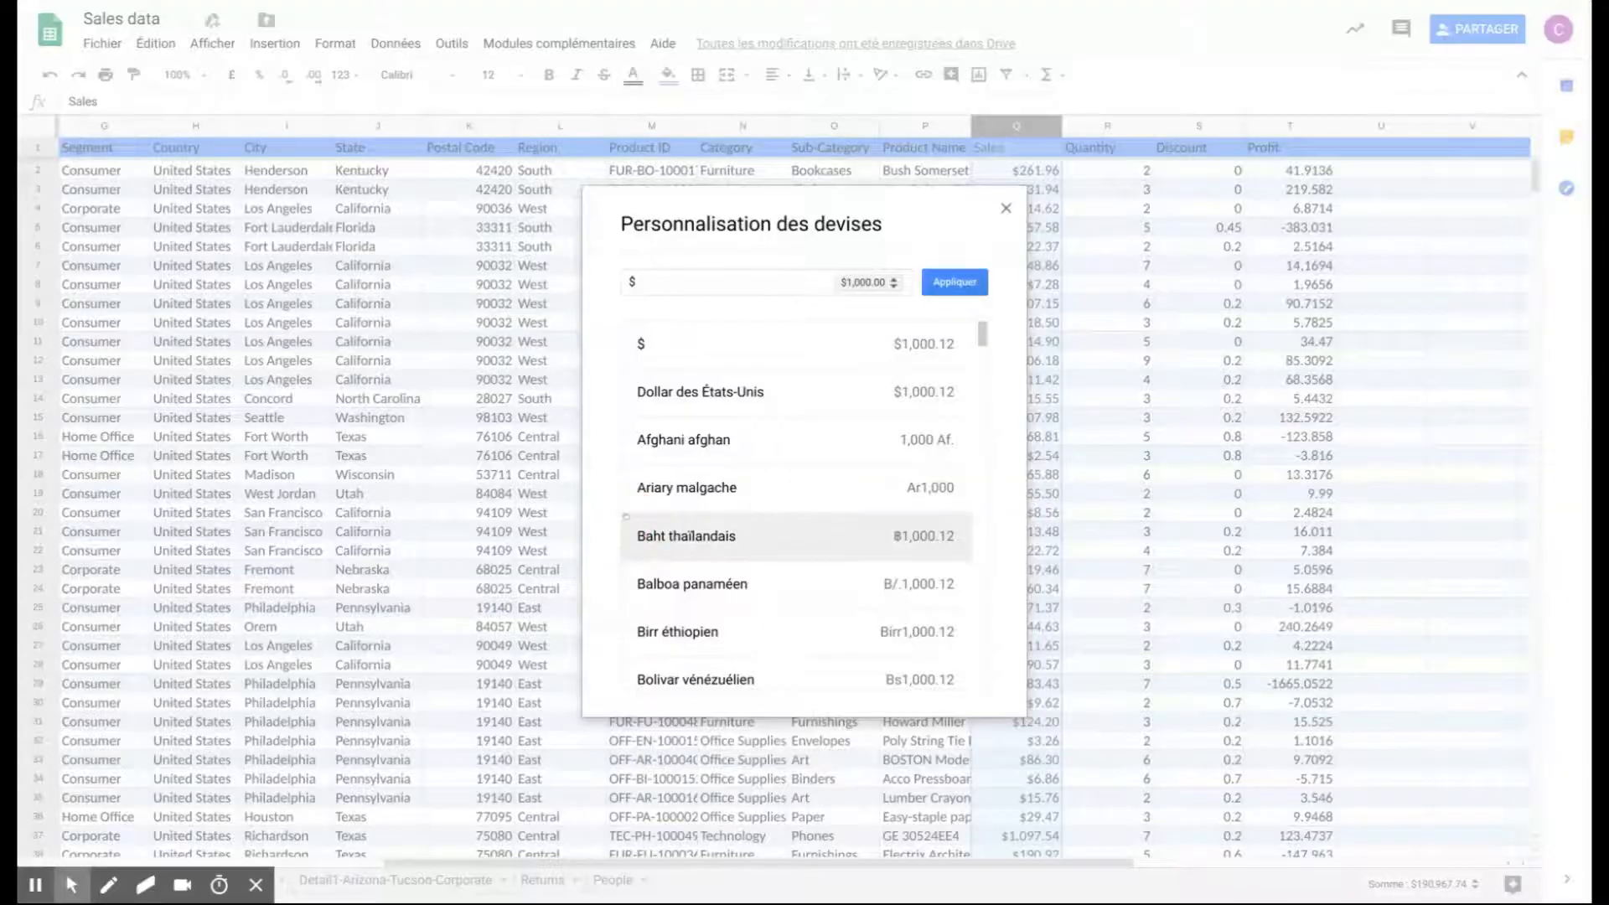
pyautogui.click(671, 280)
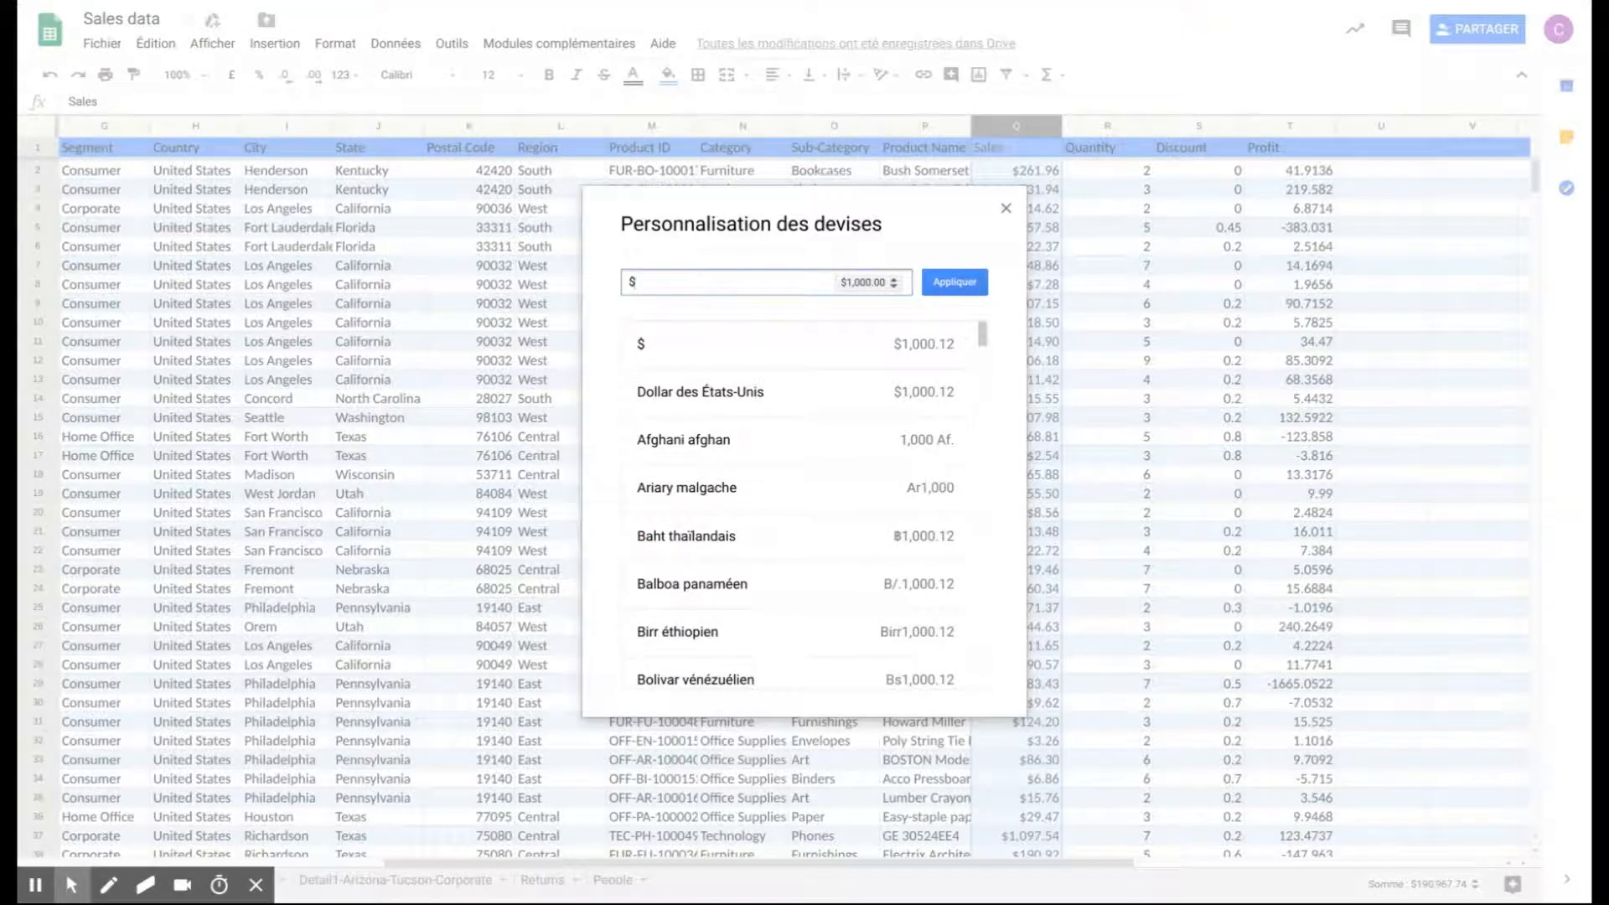
pyautogui.press('BackSpace')
pyautogui.write('euro')
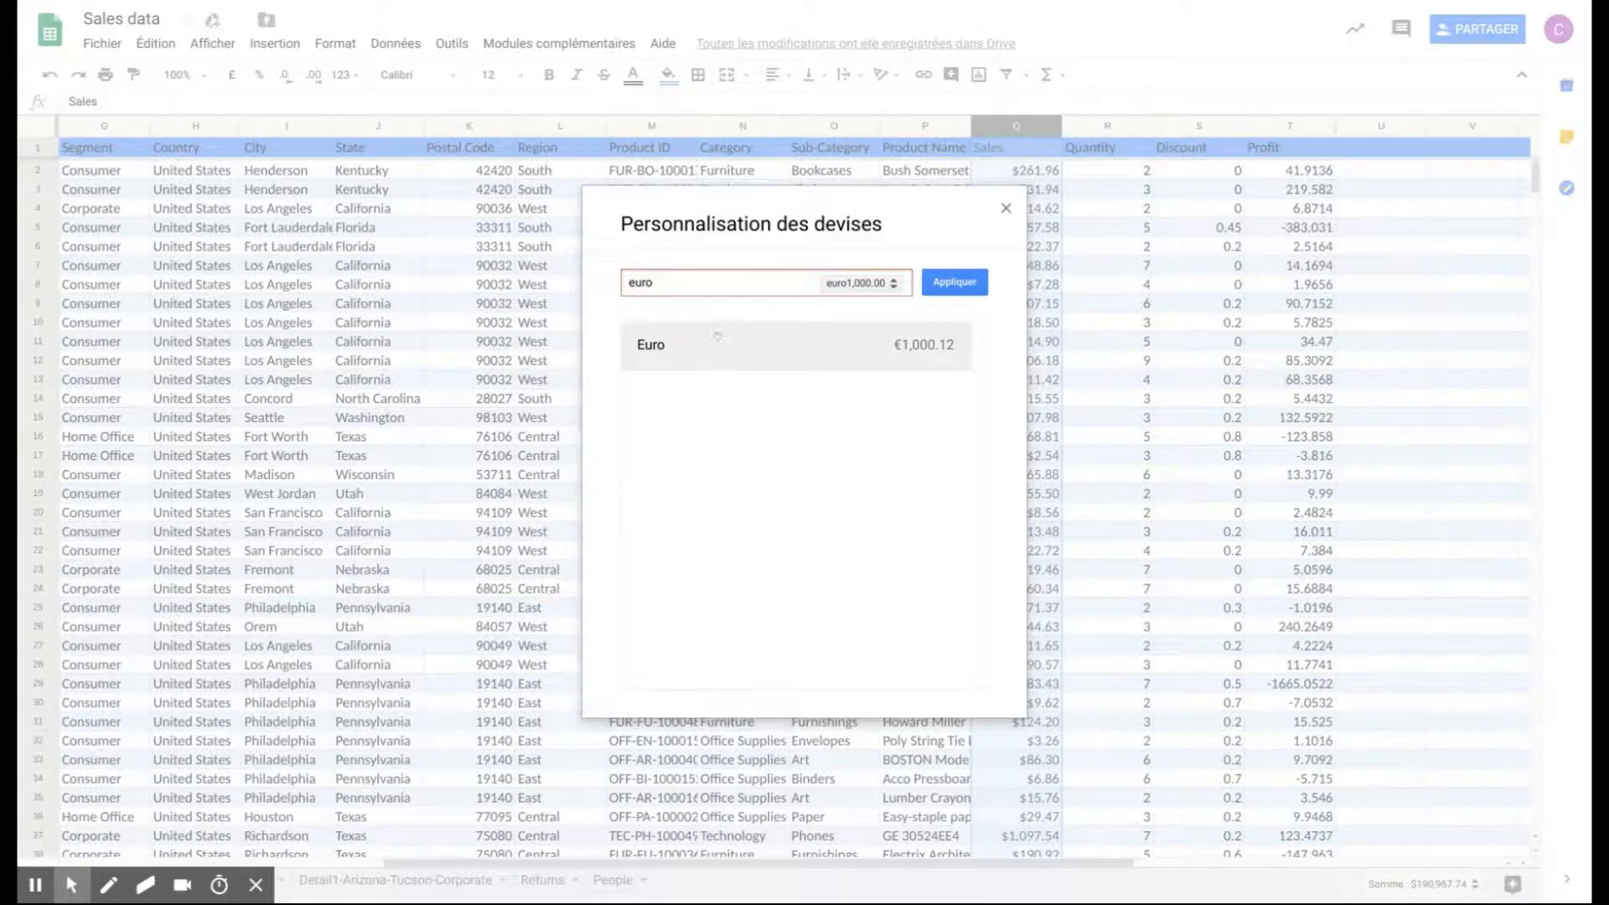
pyautogui.click(725, 343)
pyautogui.click(955, 283)
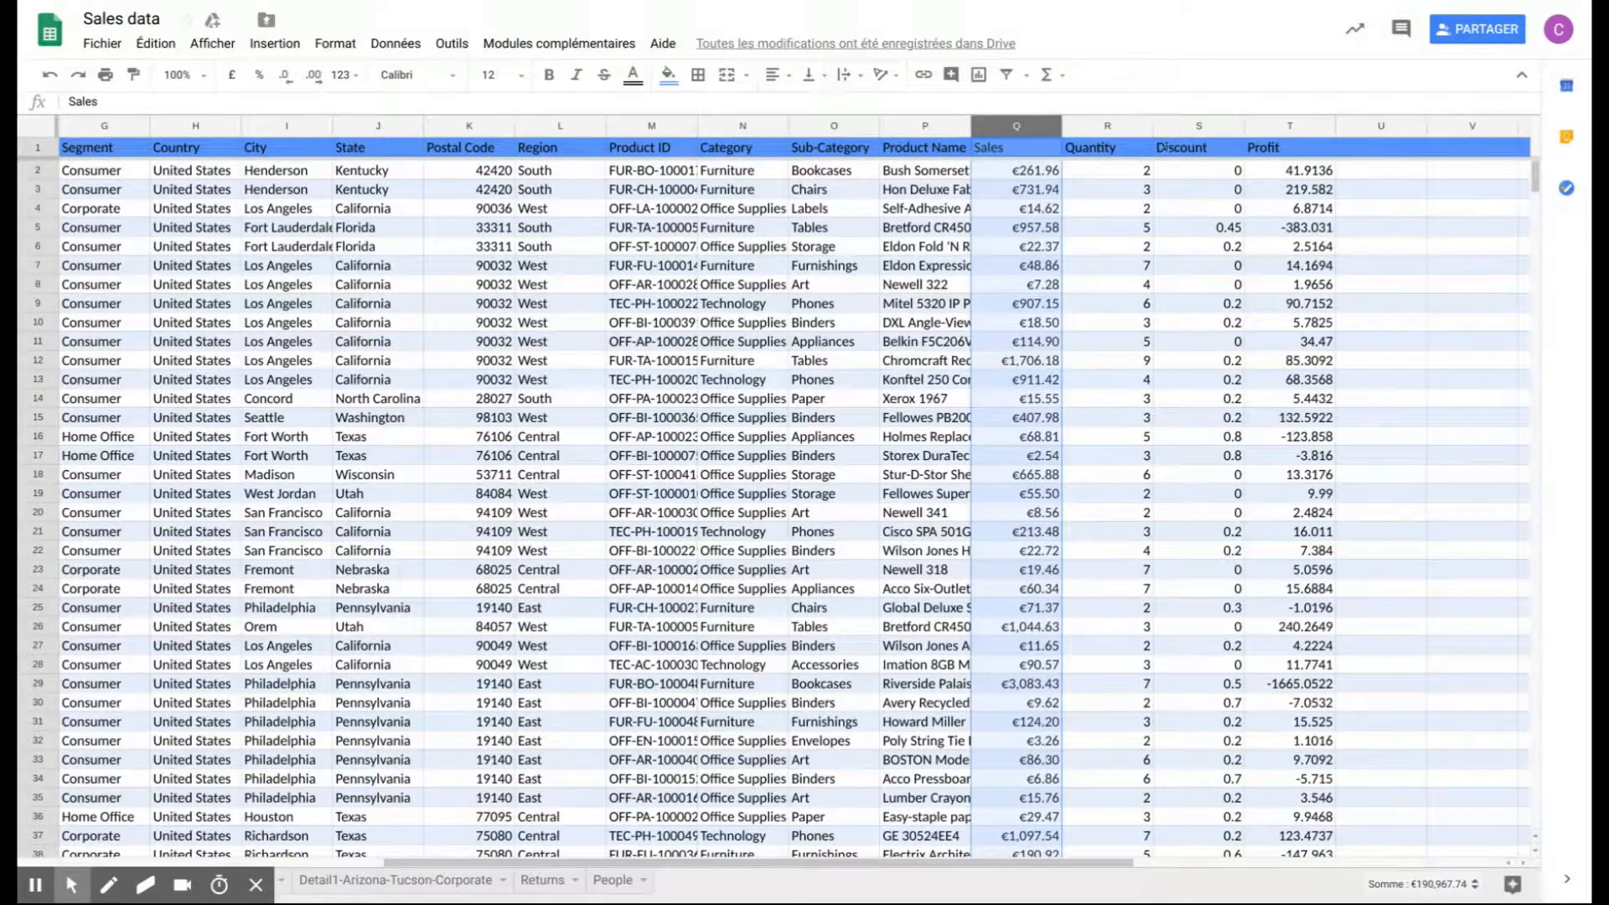
# - Format the entire Discount column as a percentage with no decimal places
pyautogui.click(1198, 126)
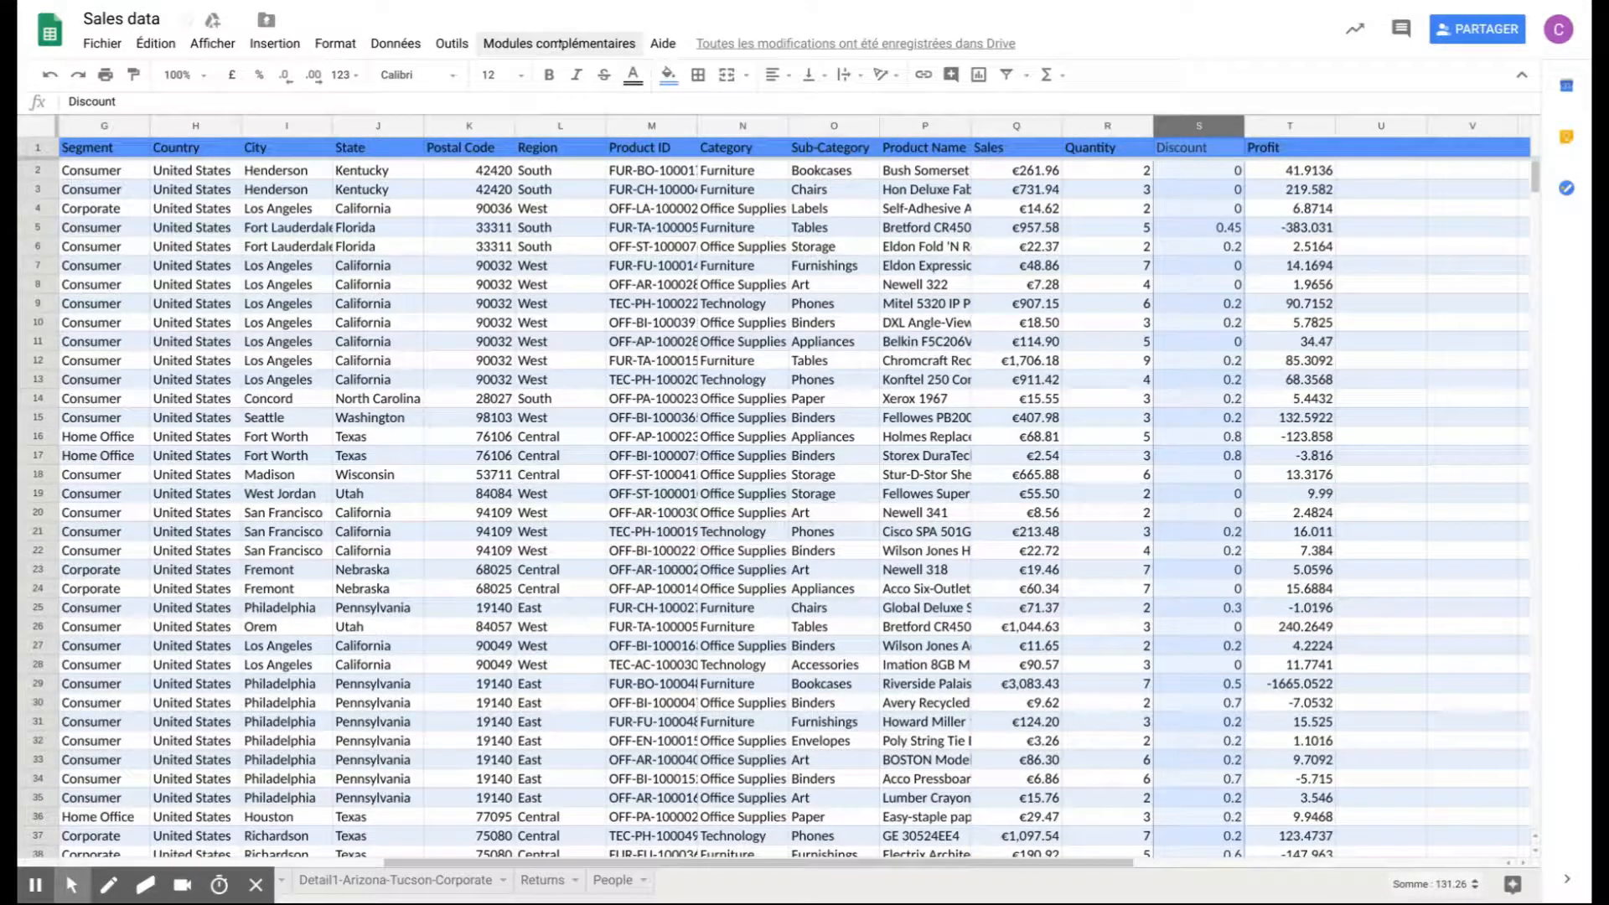
pyautogui.click(344, 75)
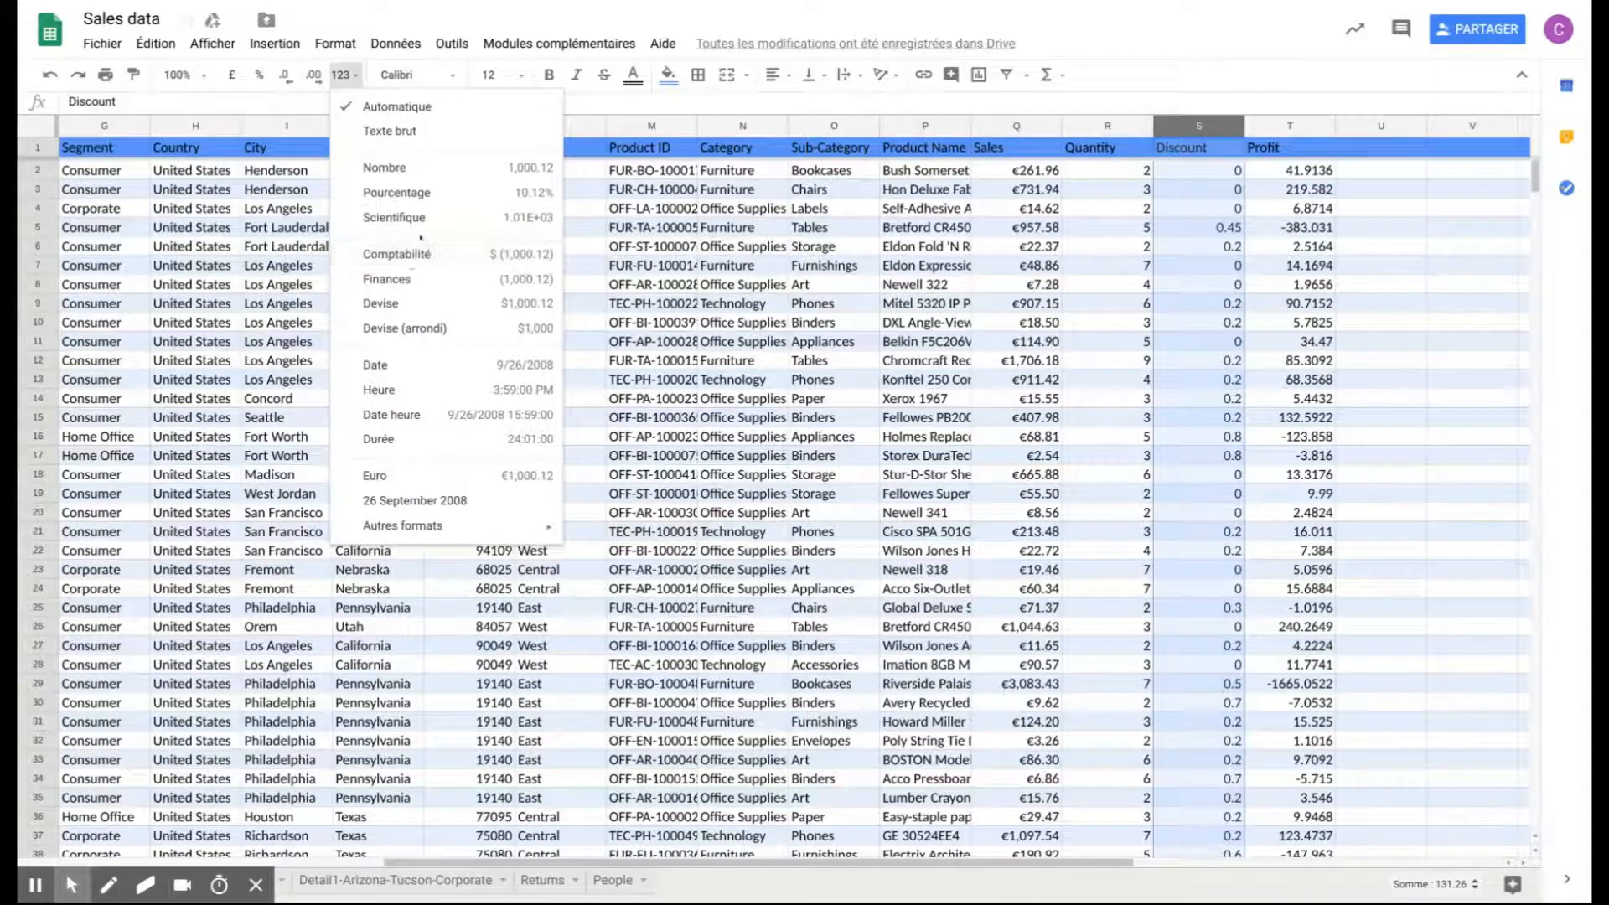
pyautogui.click(433, 194)
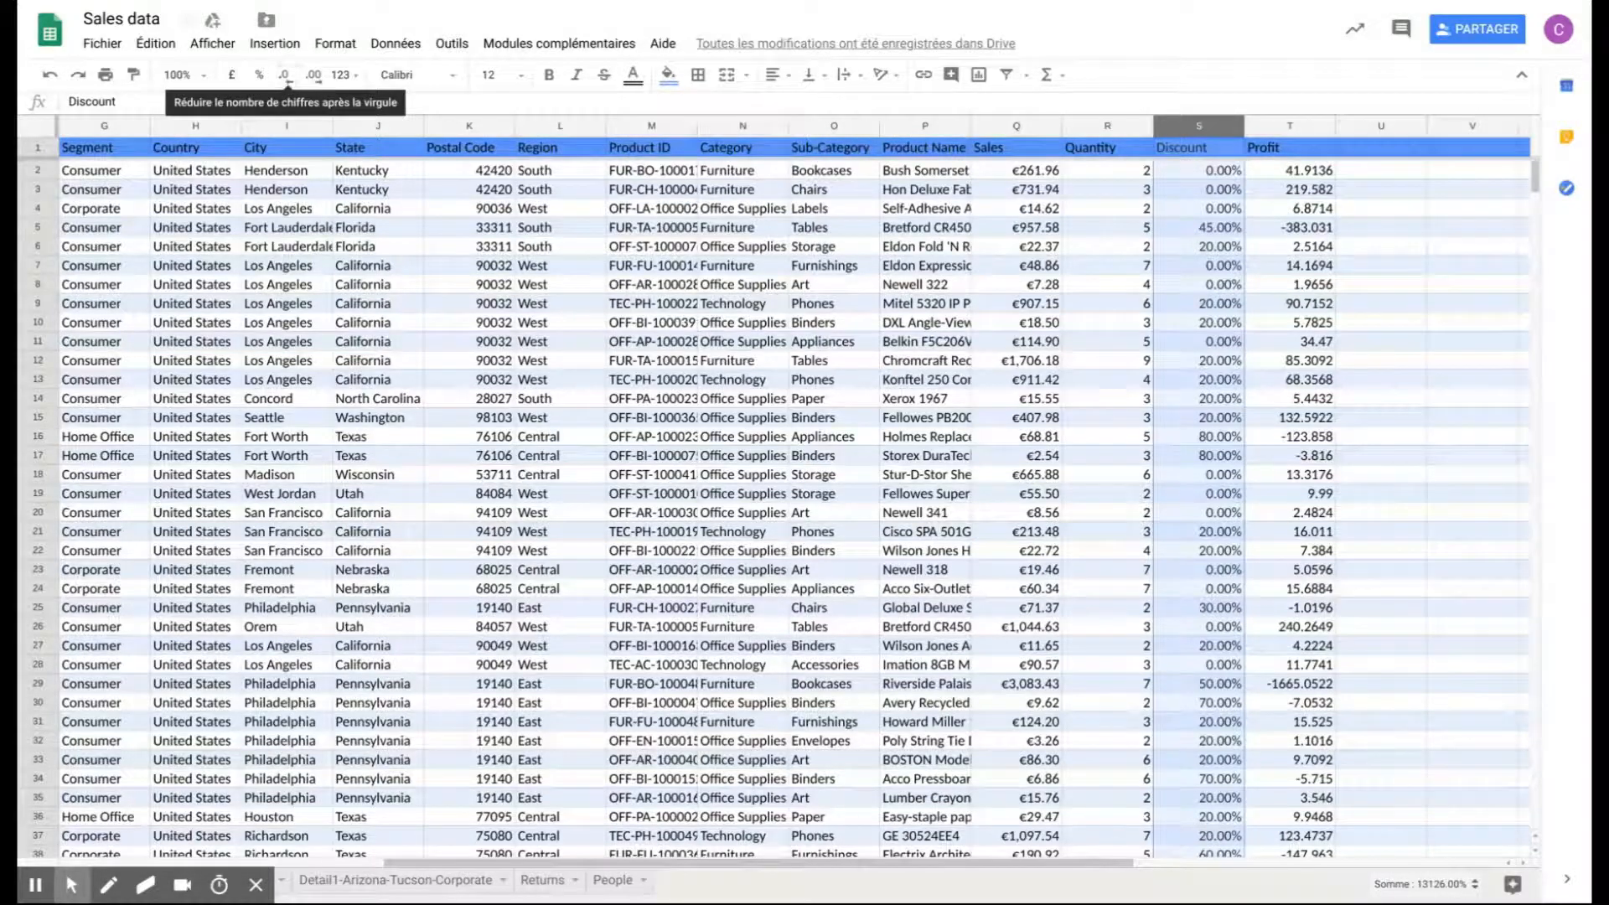
pyautogui.click(287, 77)
pyautogui.click(285, 77)
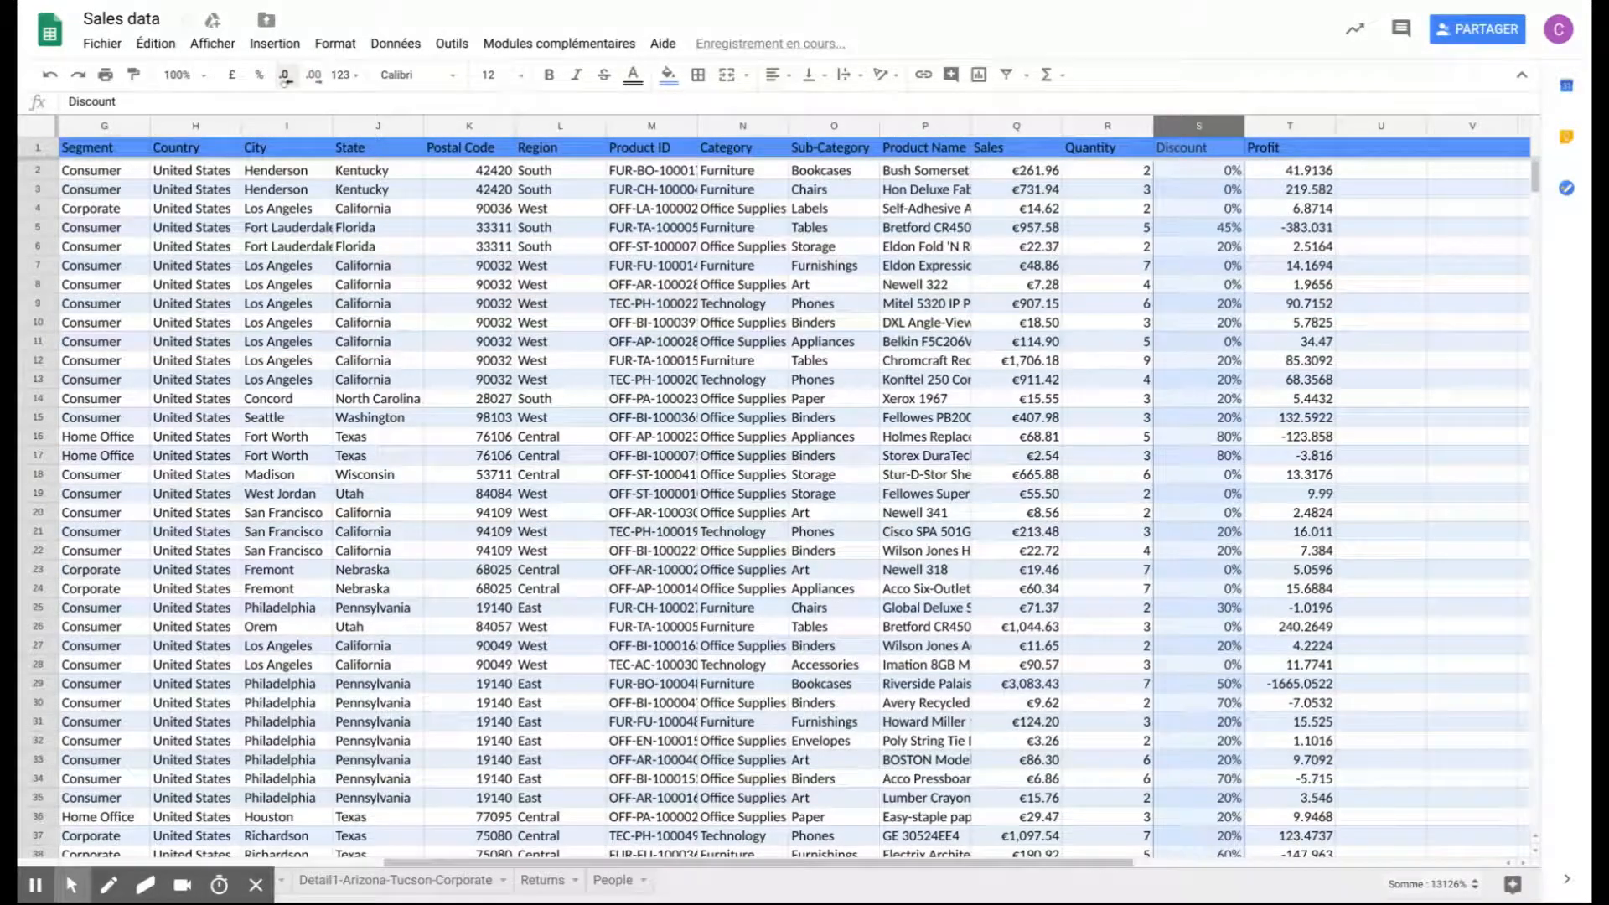
pyautogui.click(1236, 513)
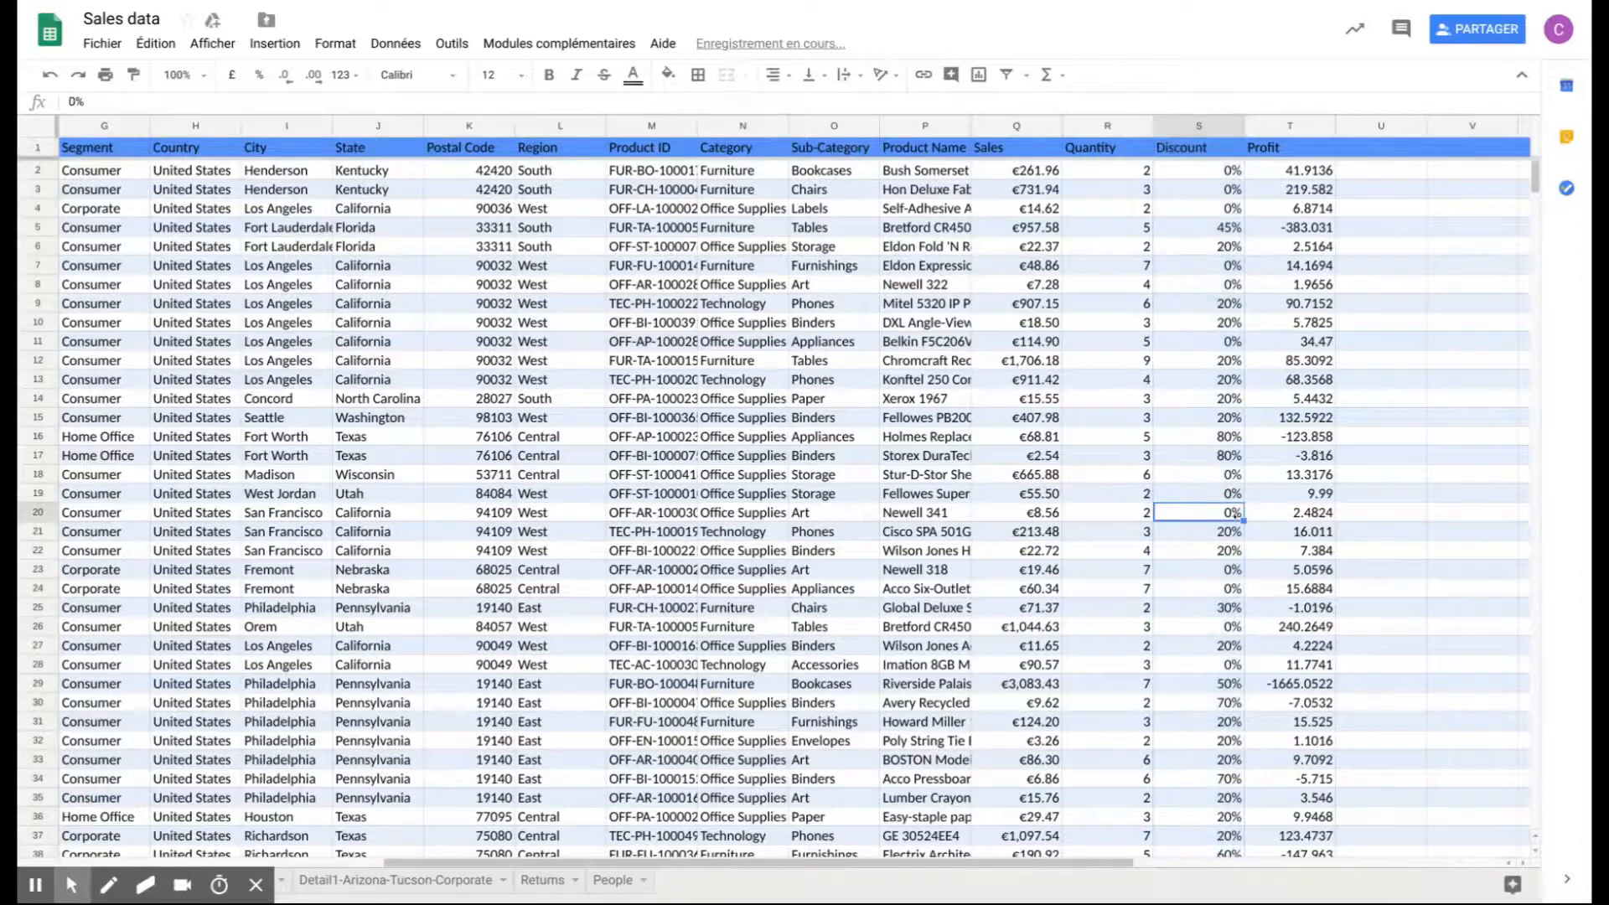
pyautogui.scroll(-1, 1238, 513)
pyautogui.scroll(1, 1237, 522)
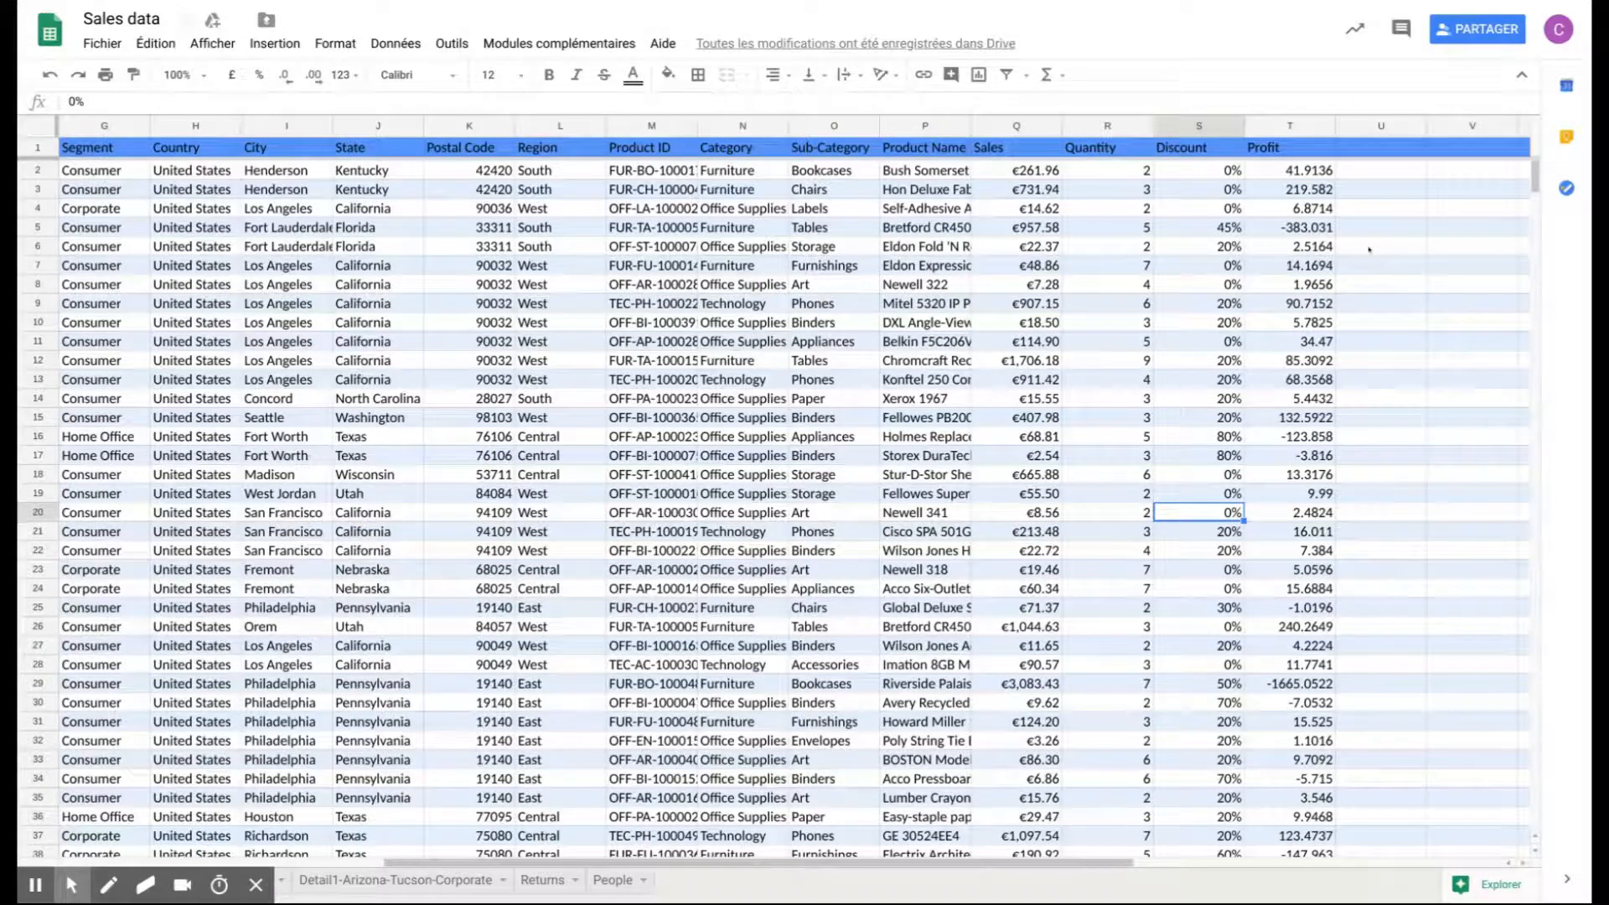
# - Merge the empty cells U6 and V6 and enter "une seule cellule" in the merged cell
pyautogui.moveTo(1369, 249); pyautogui.dragTo(1456, 249)
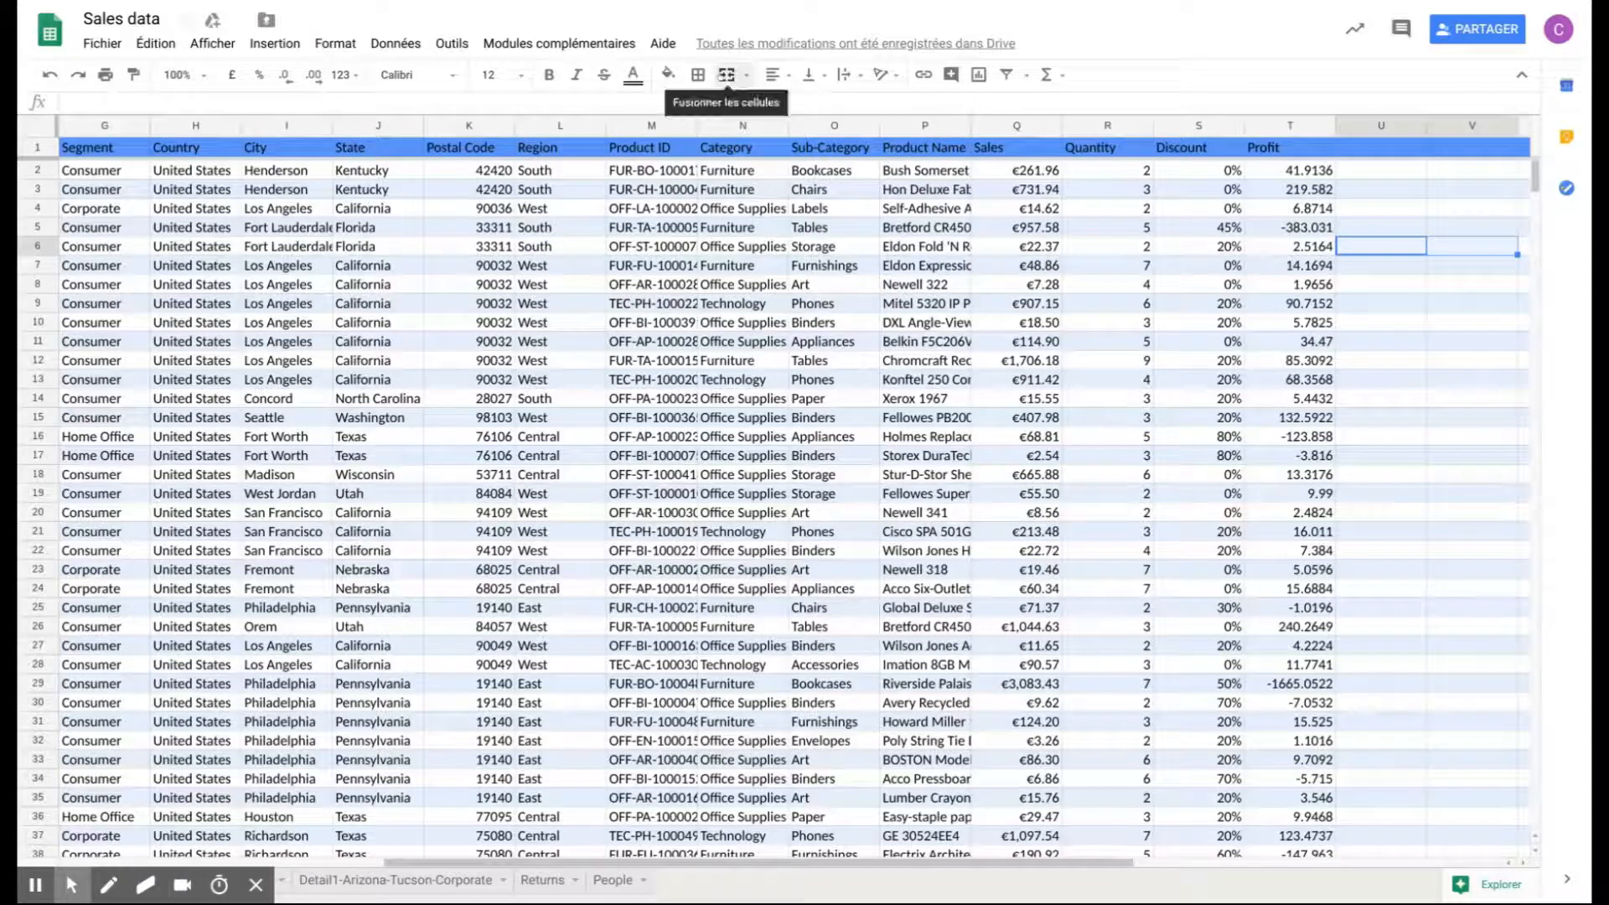
pyautogui.click(727, 74)
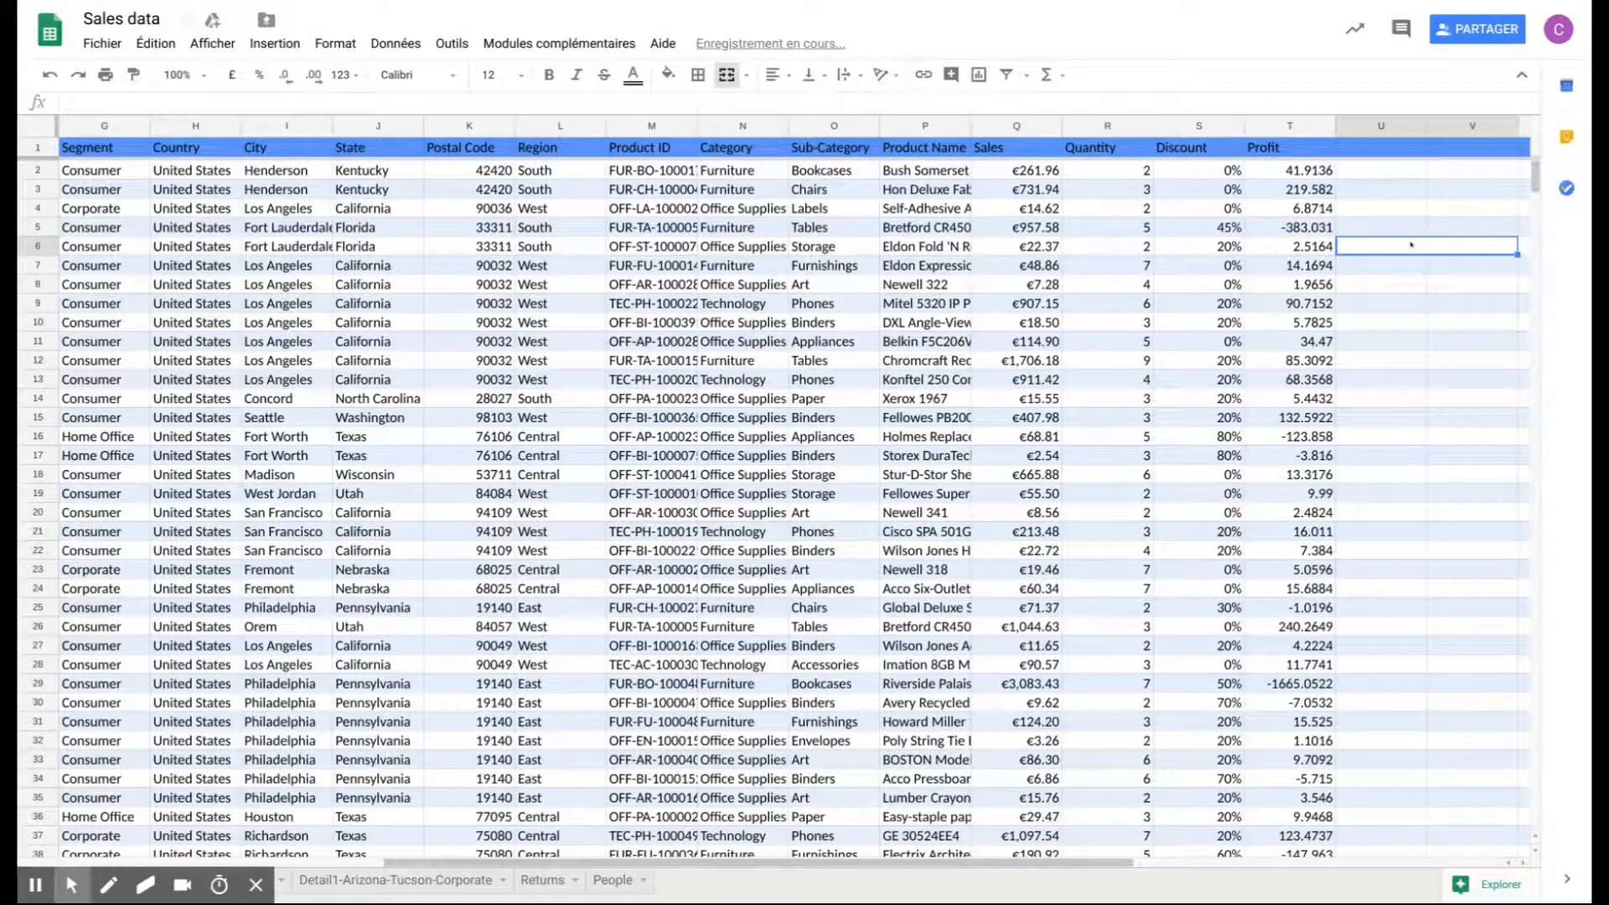
pyautogui.write('une seu')
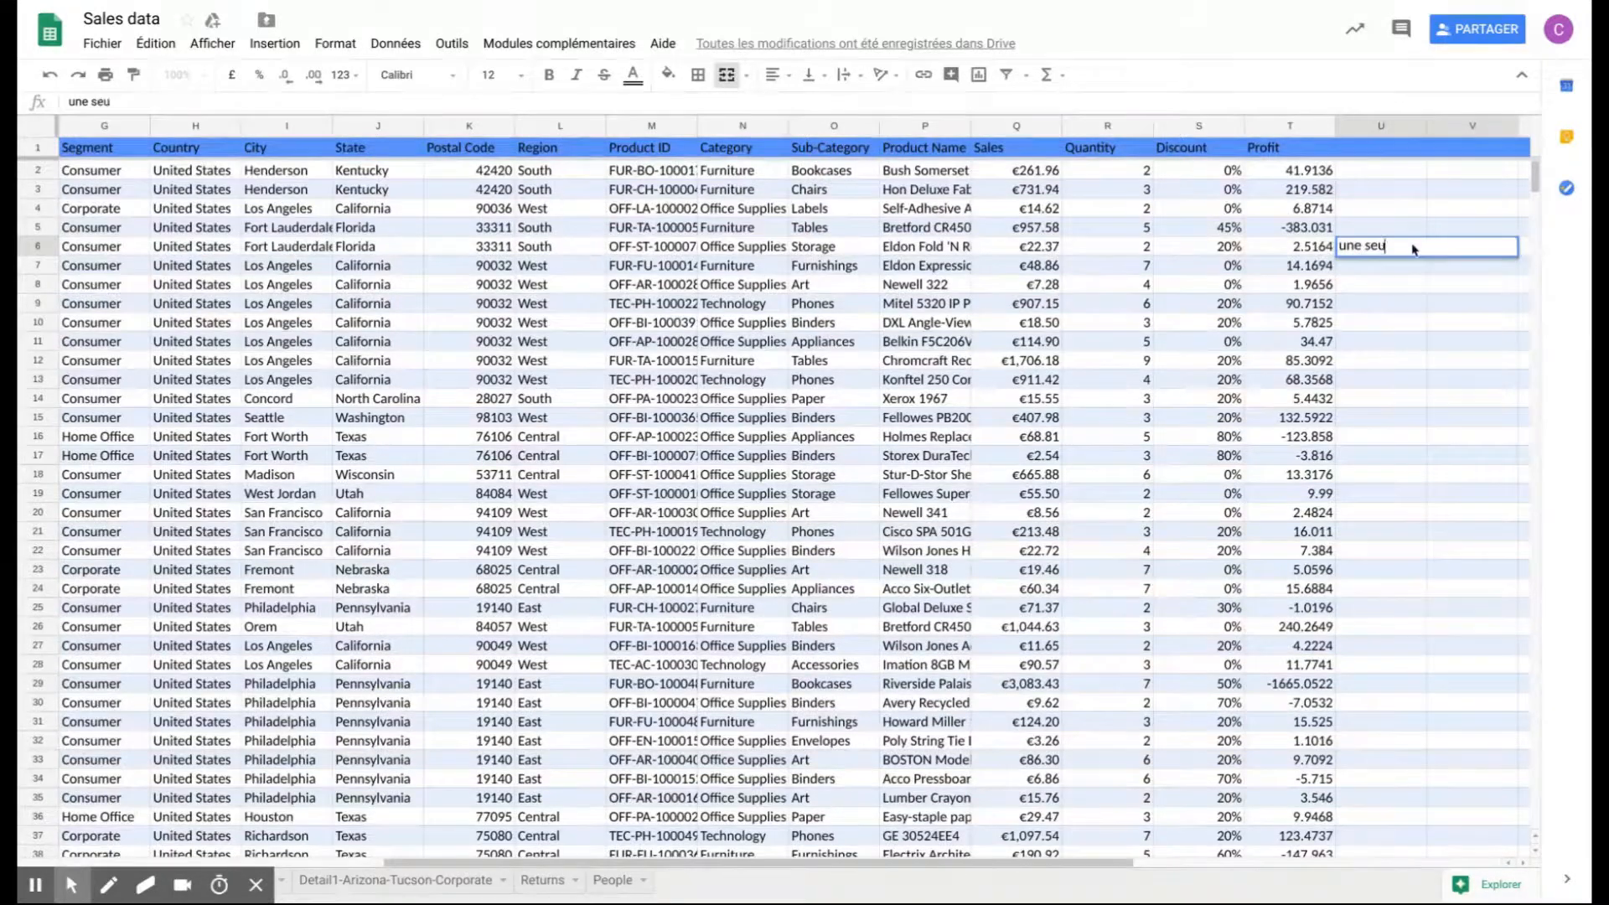
pyautogui.write('le cellule')
pyautogui.click(1449, 306)
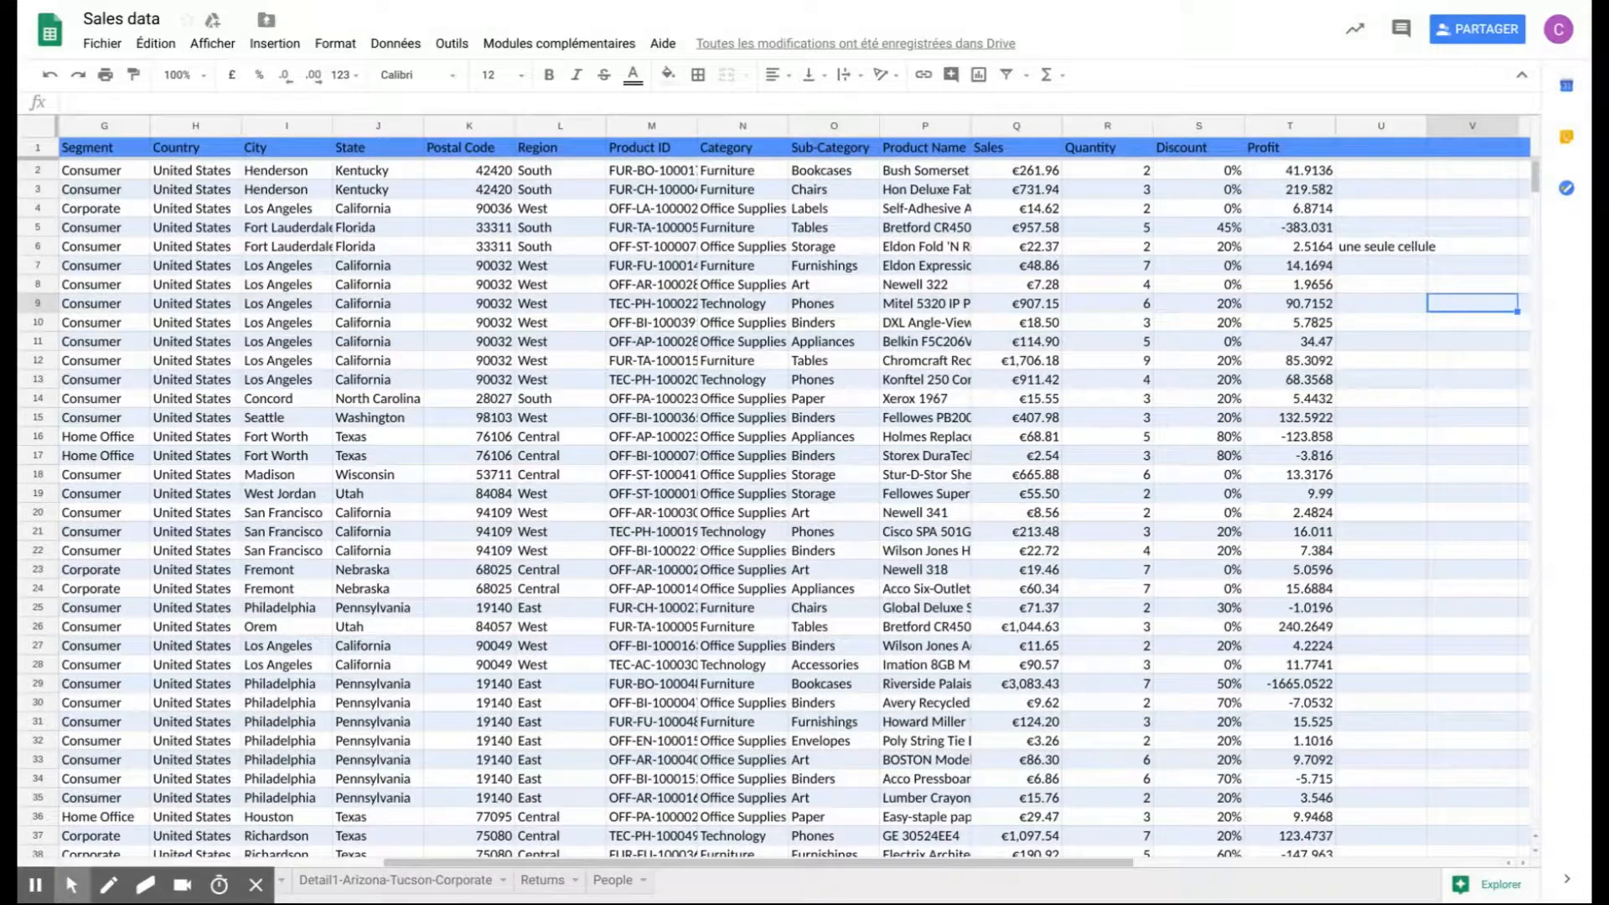
# - Unmerge cells U6 and V6 and turn on text wrapping for "une seule cellule" in U6
pyautogui.click(1413, 246)
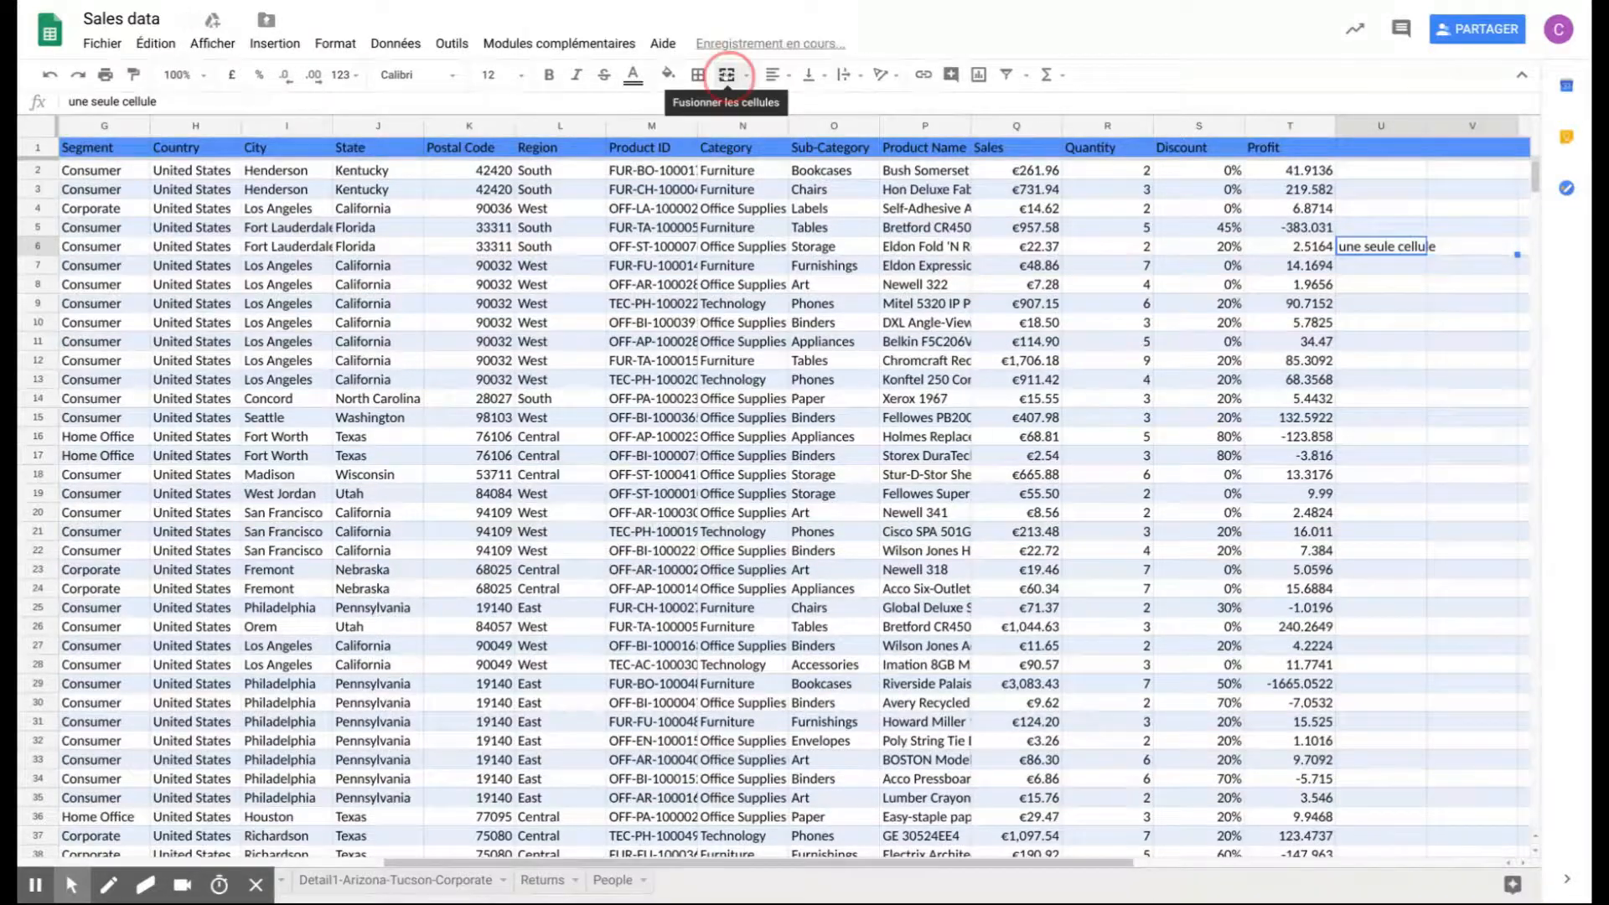
pyautogui.click(727, 74)
pyautogui.click(1362, 243)
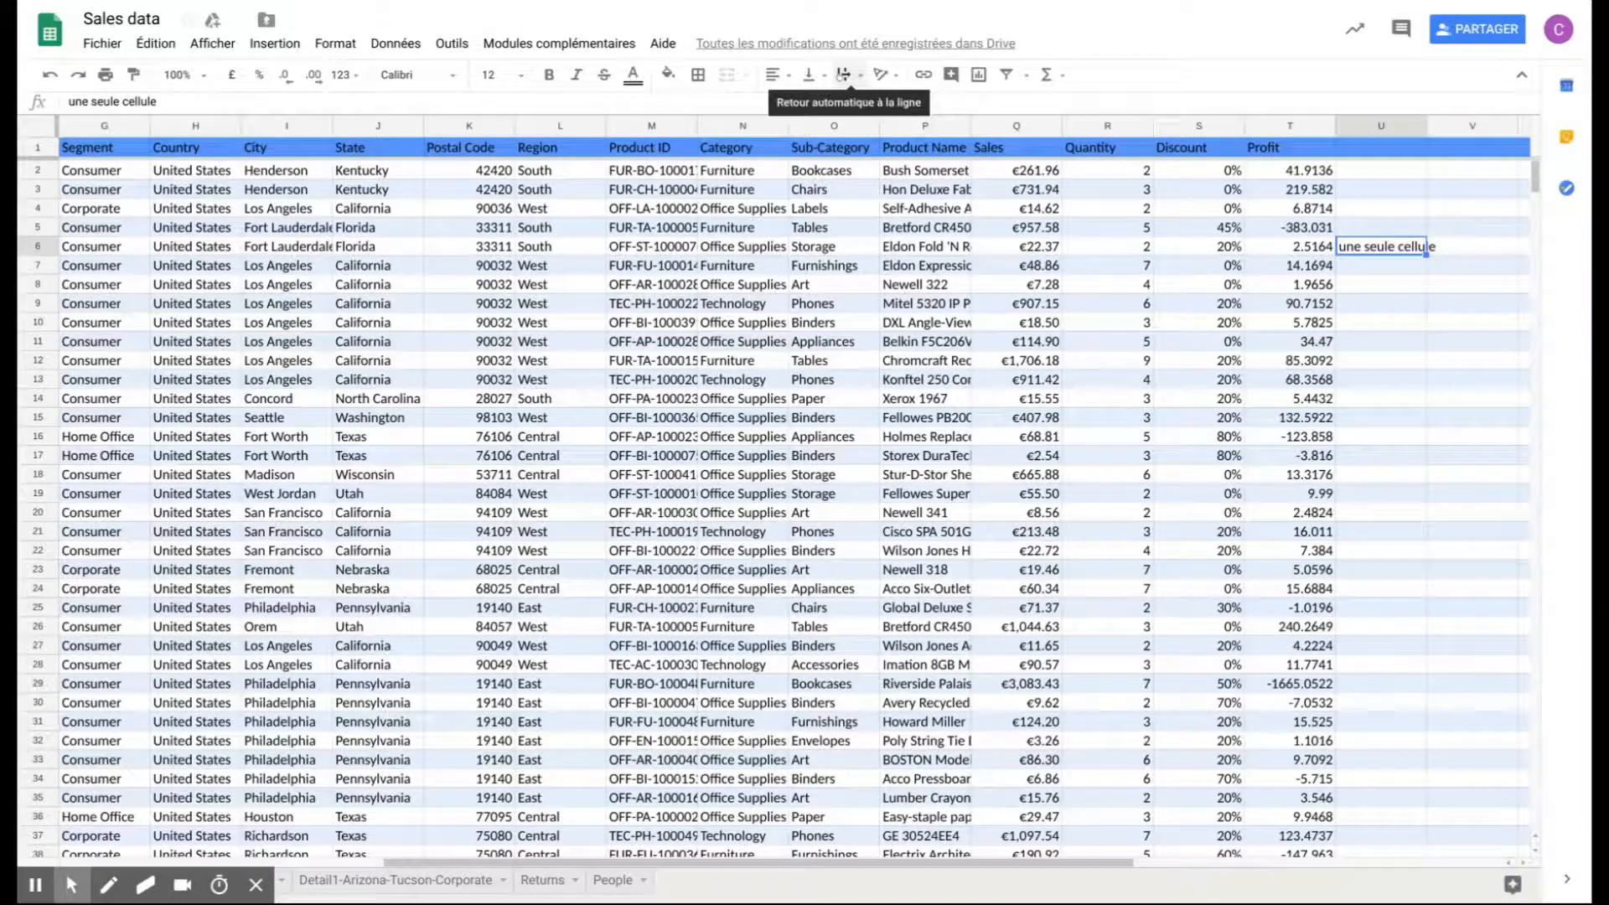
pyautogui.click(848, 75)
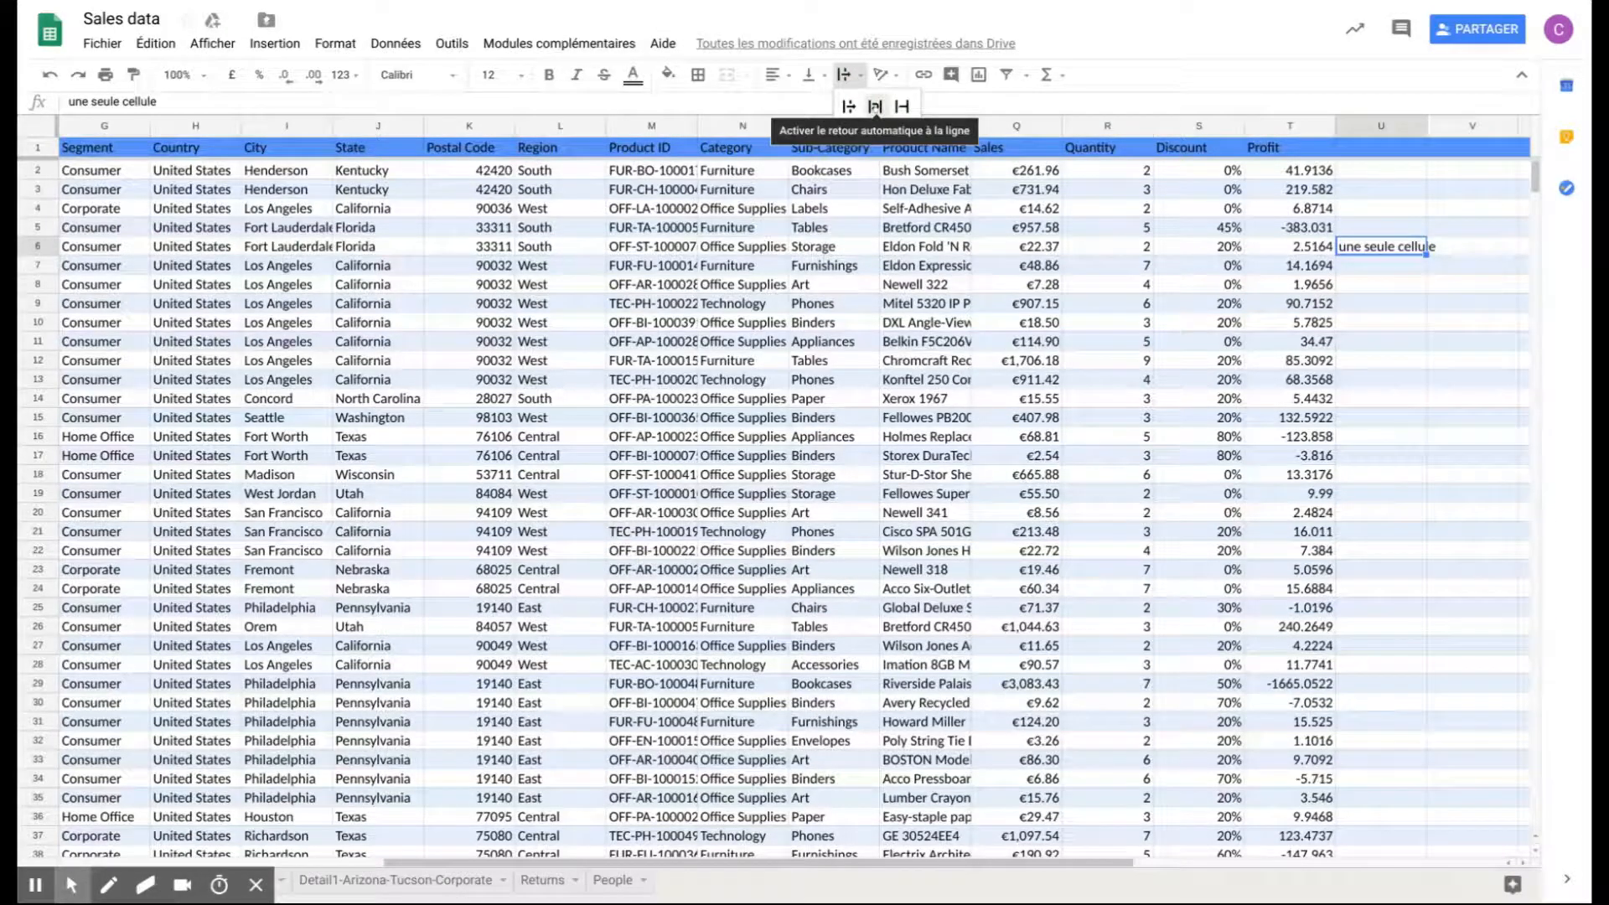
pyautogui.click(875, 107)
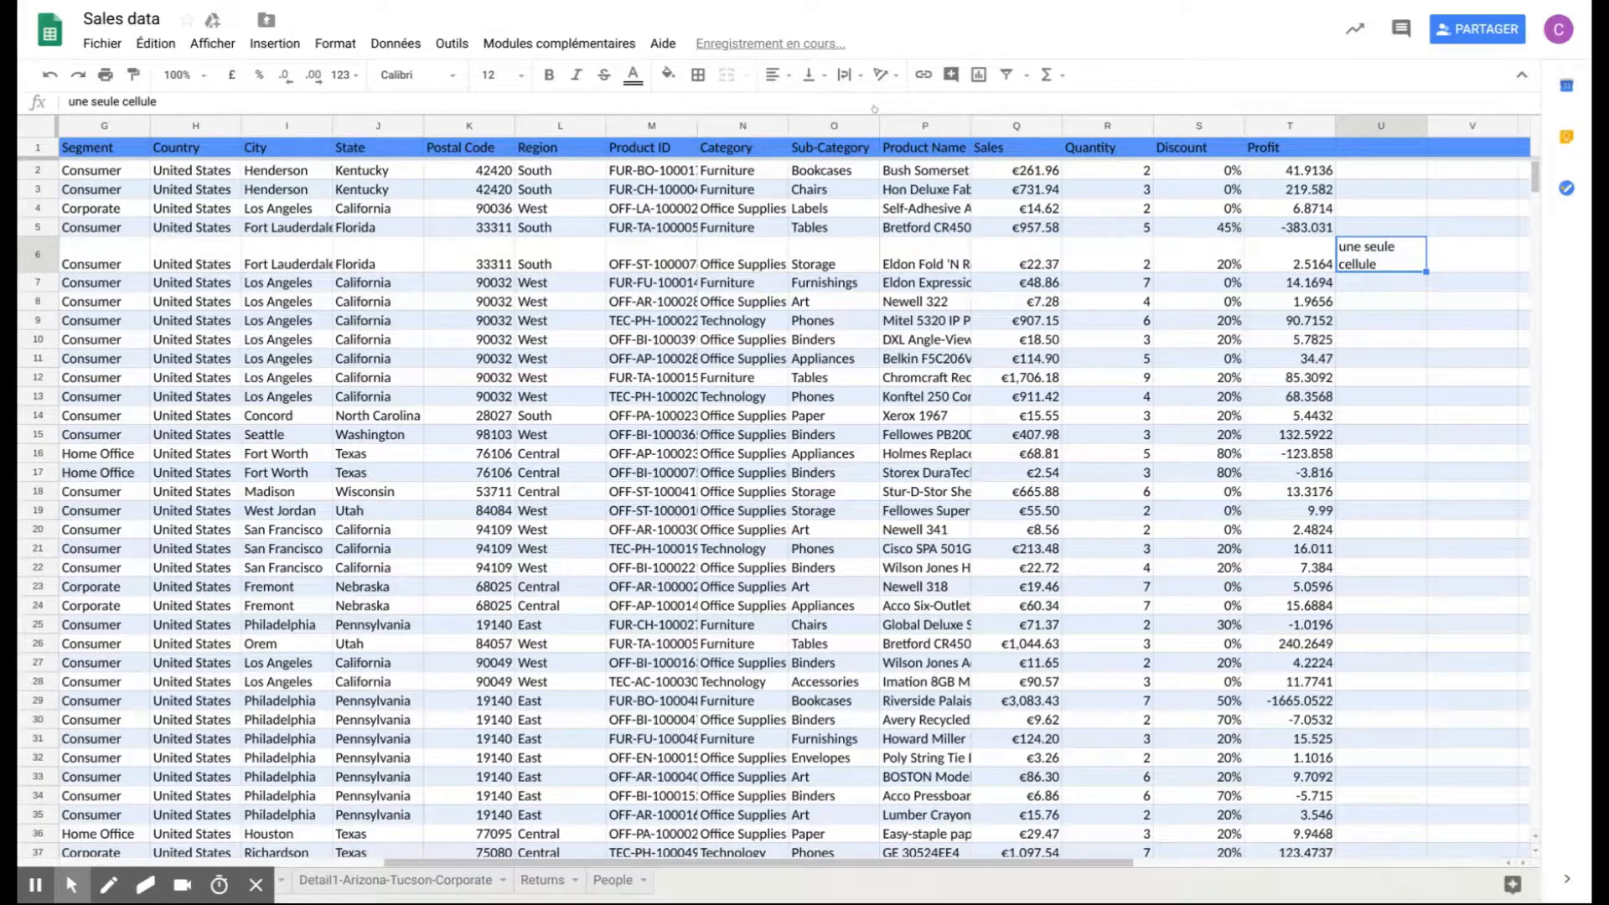
pyautogui.click(1452, 248)
pyautogui.click(1391, 261)
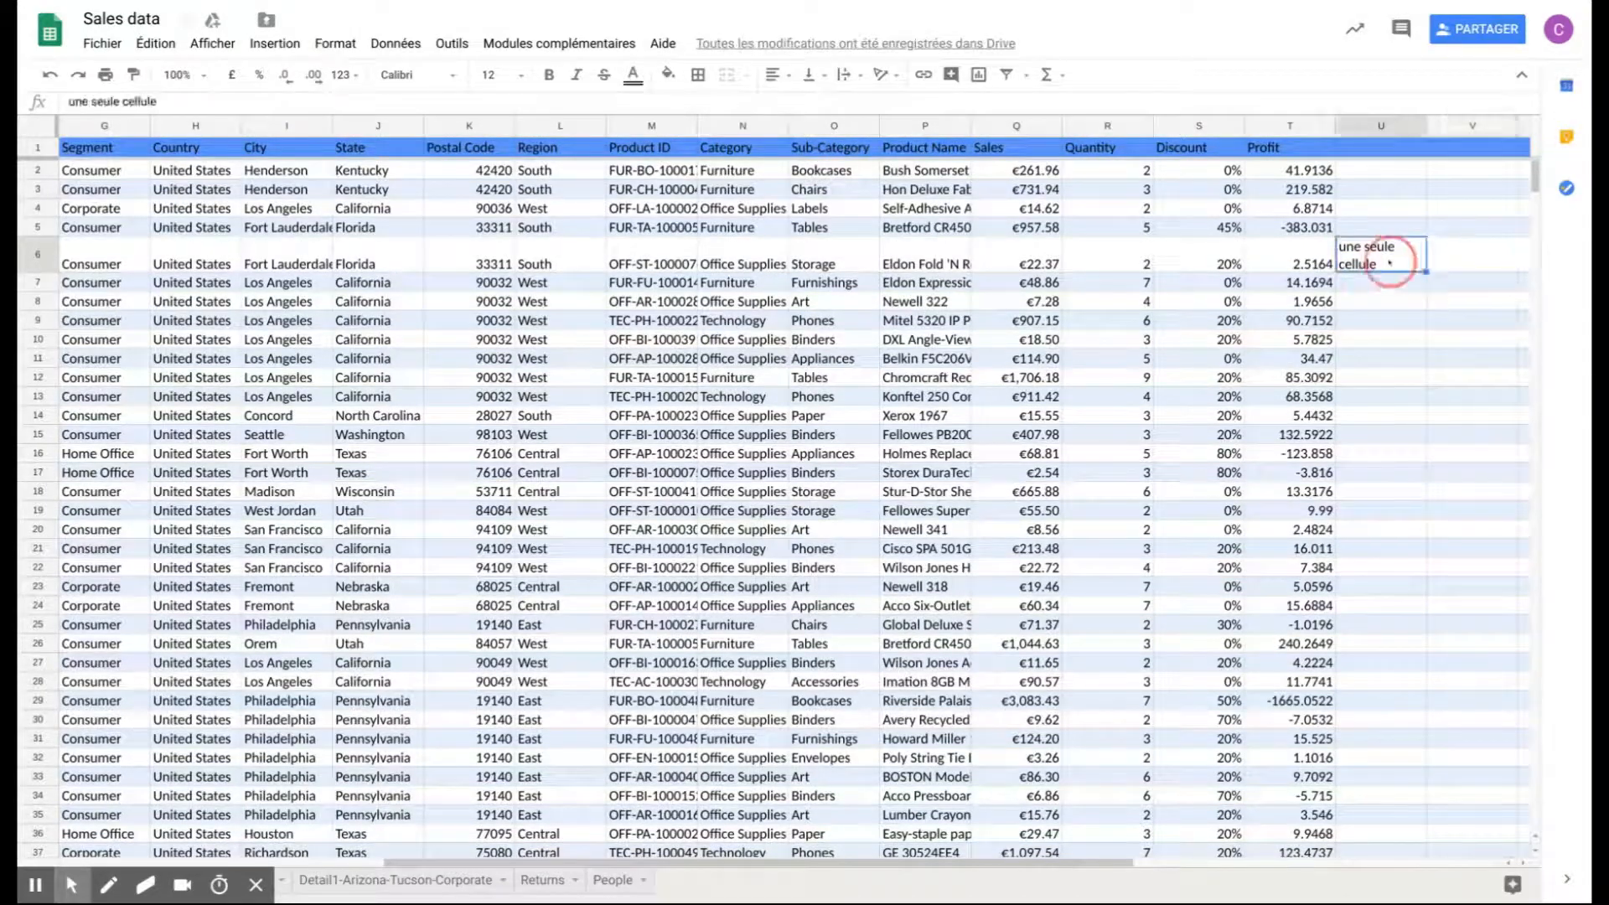
pyautogui.click(1438, 261)
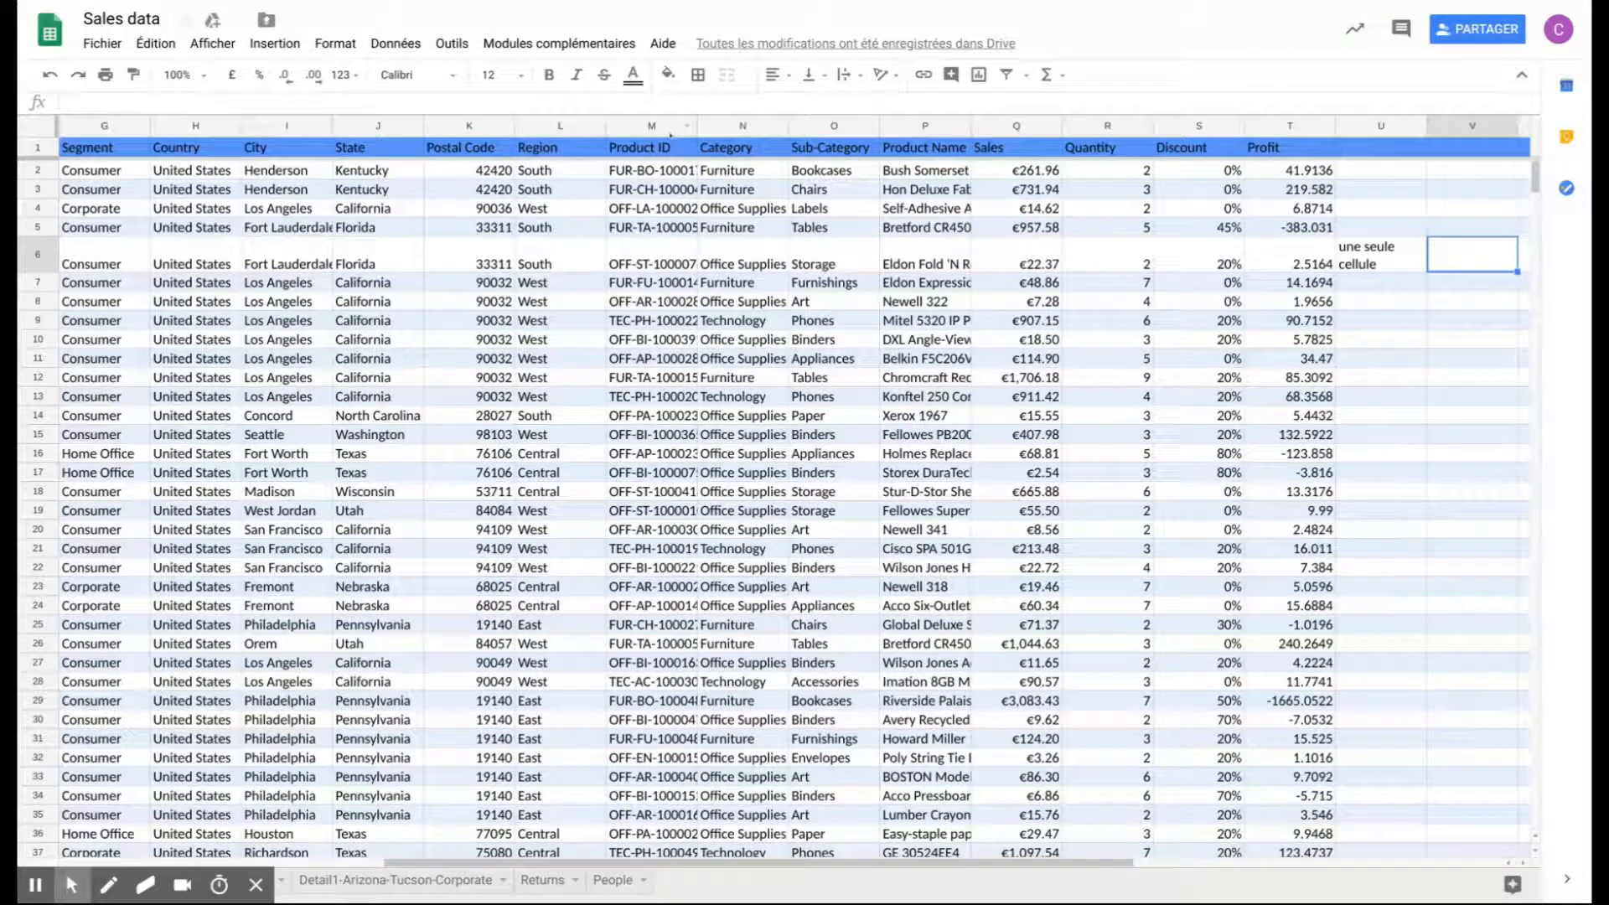
# - Create a filter across the whole sheet, with filter controls in every header cell
pyautogui.click(26, 127)
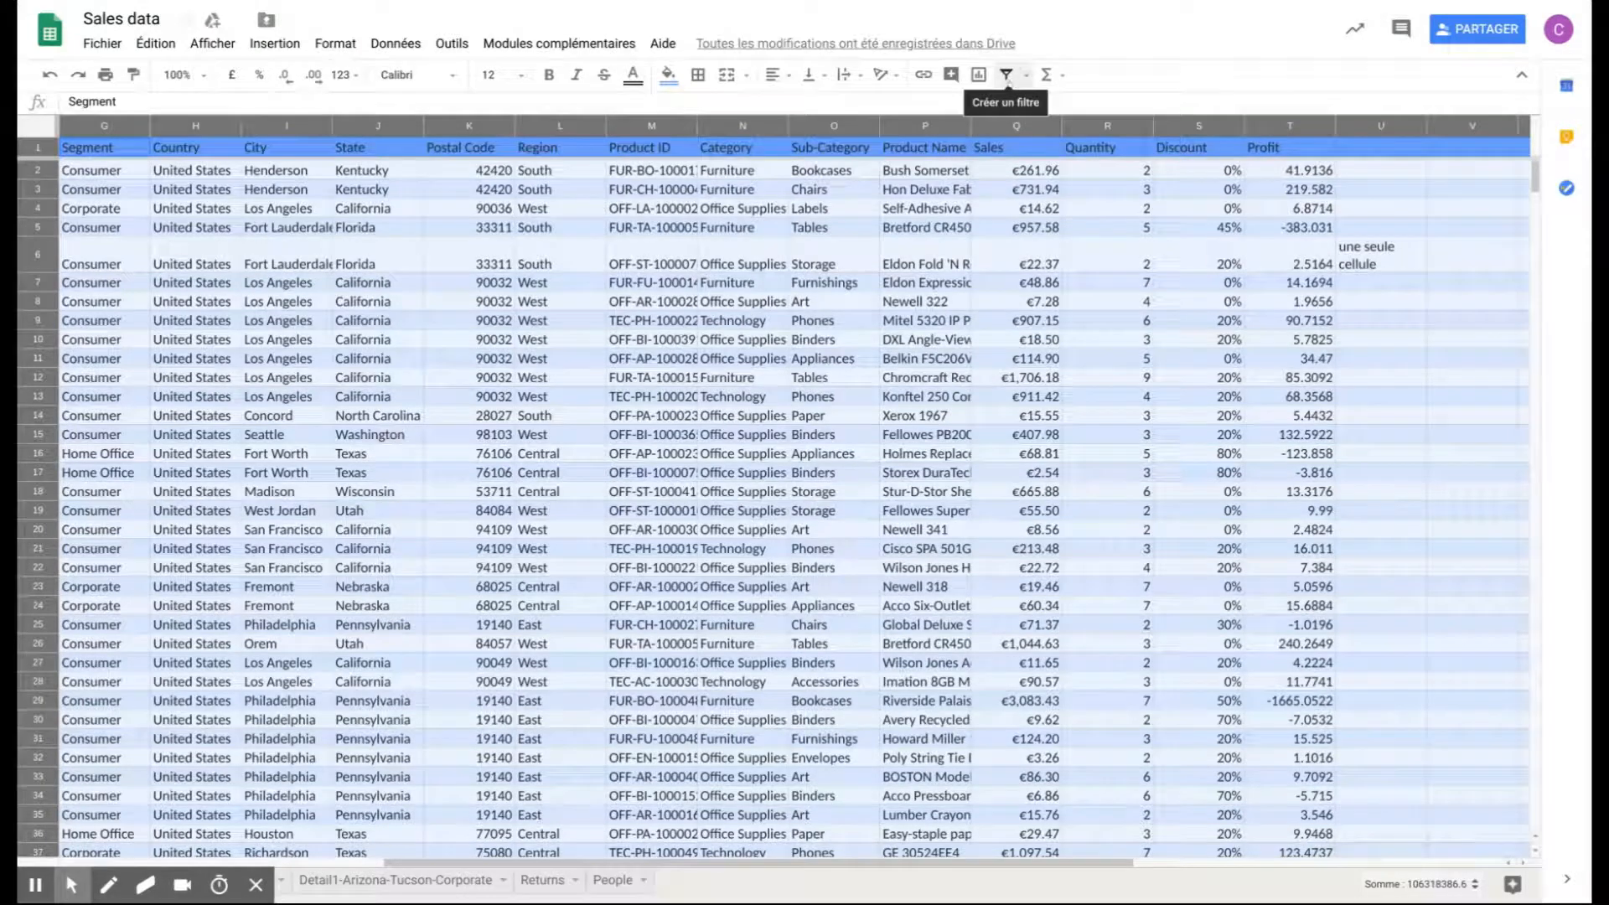
pyautogui.click(1007, 75)
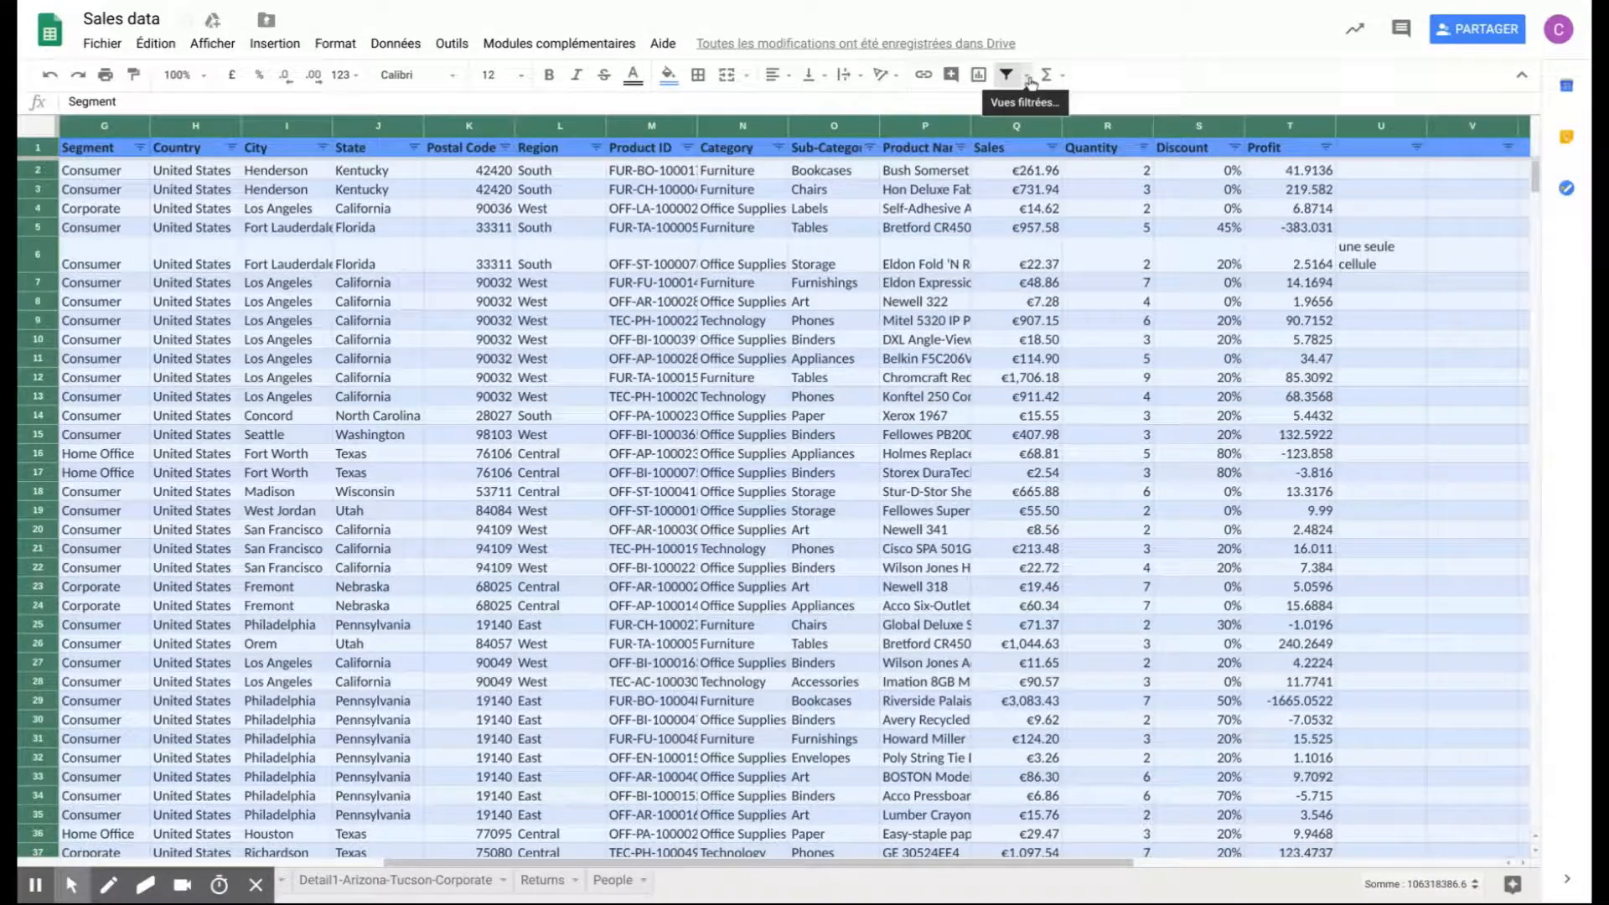
pyautogui.click(1029, 77)
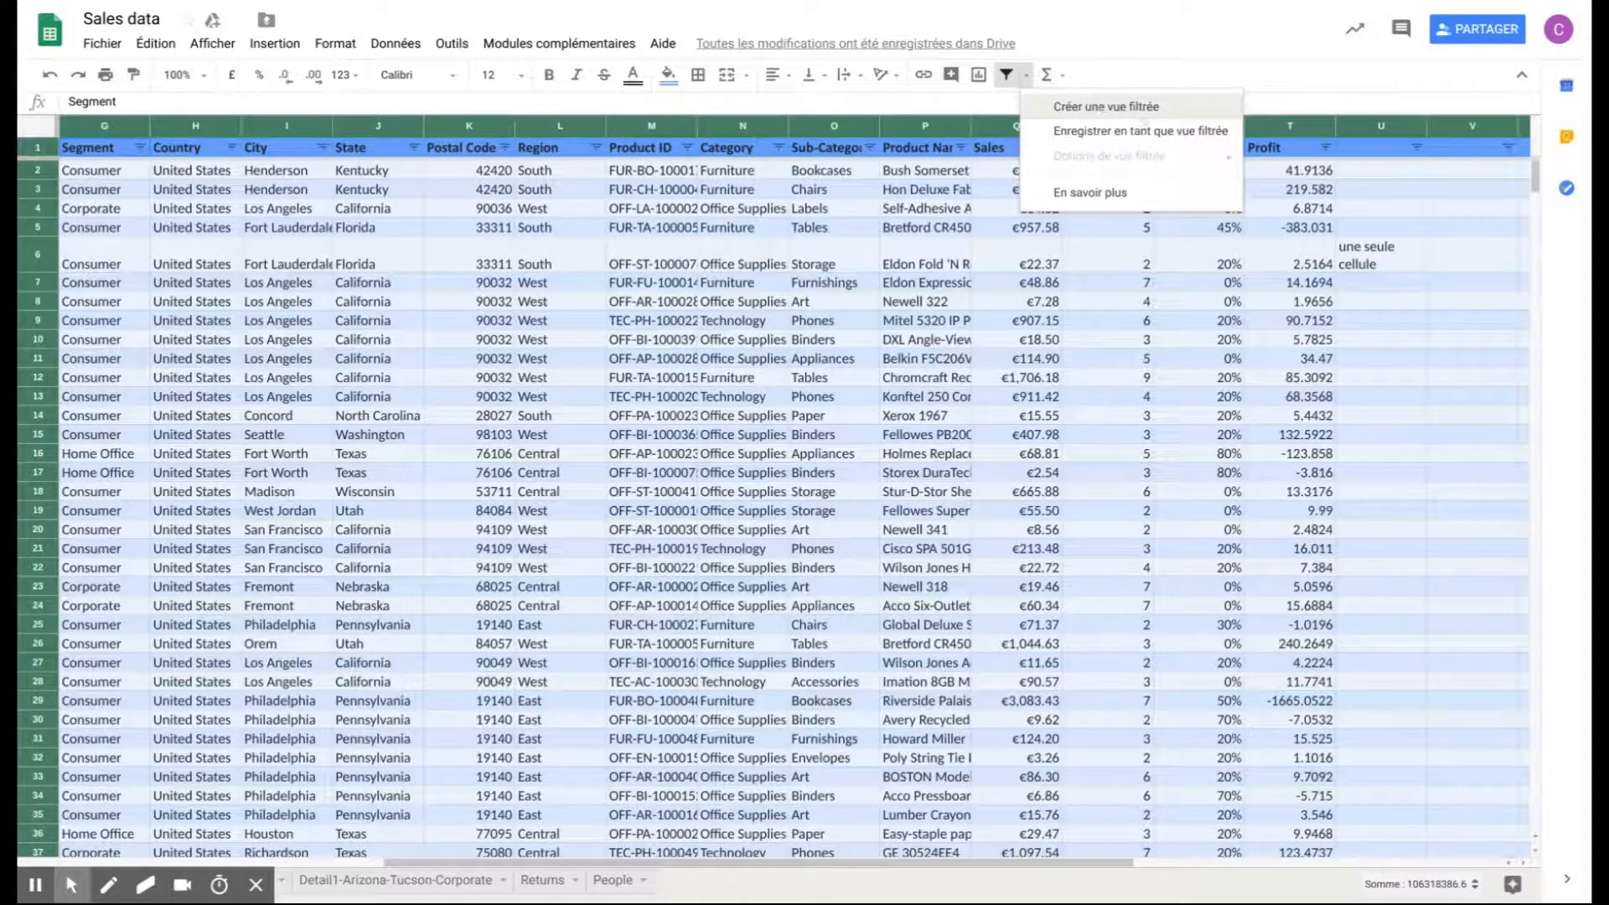
pyautogui.click(1293, 256)
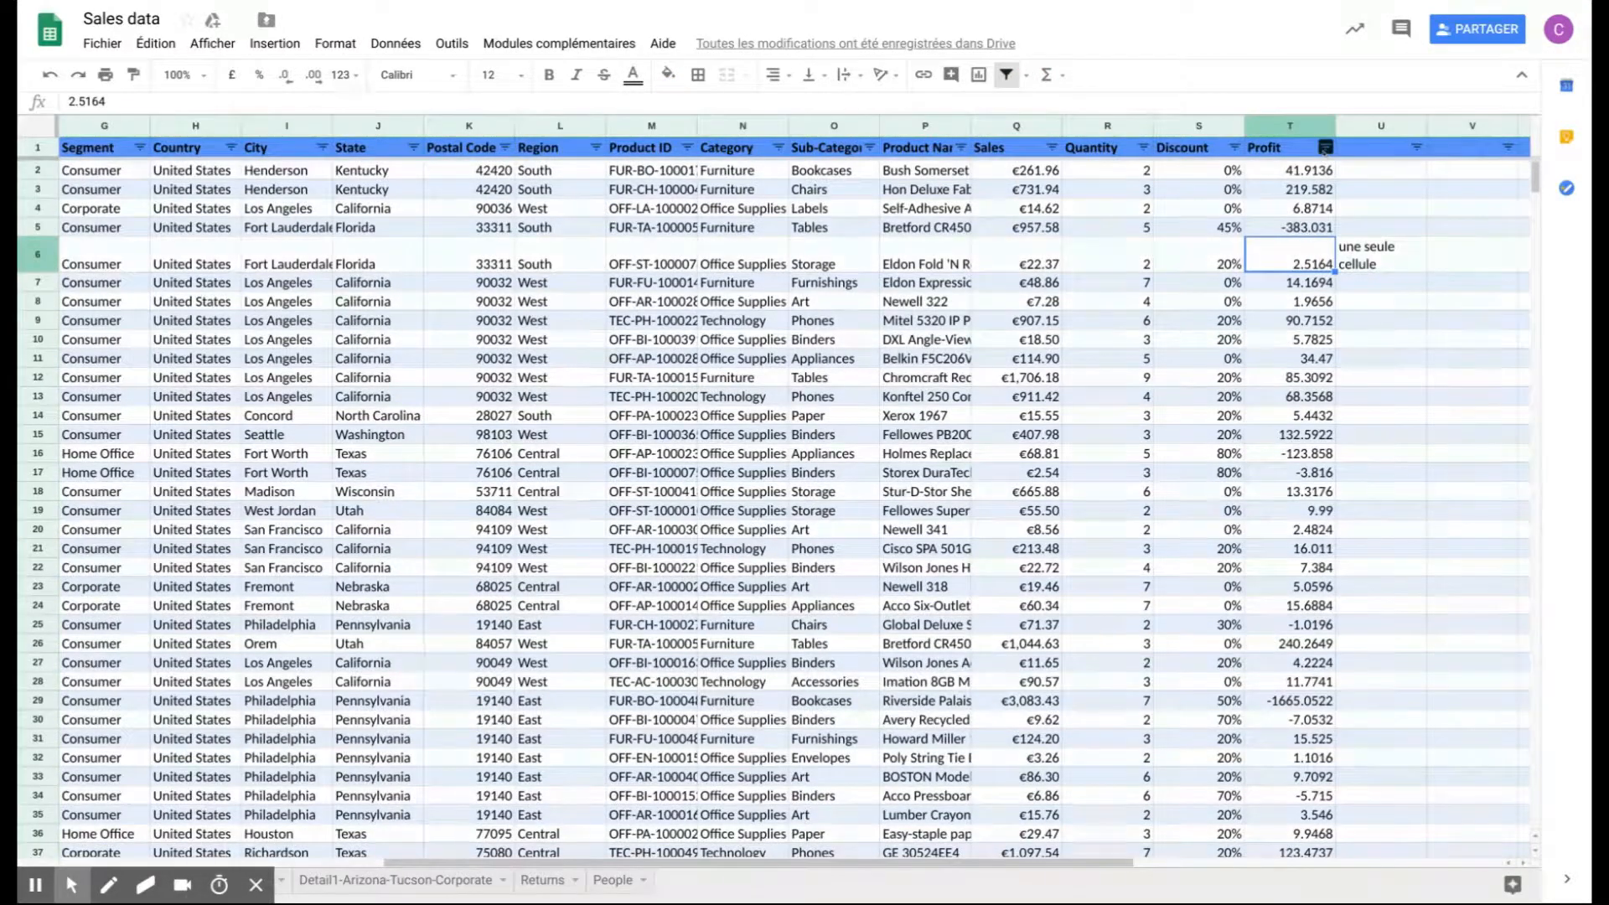
# - Filter the Region column to hide the East and Central rows, keeping only South and West
pyautogui.click(1324, 149)
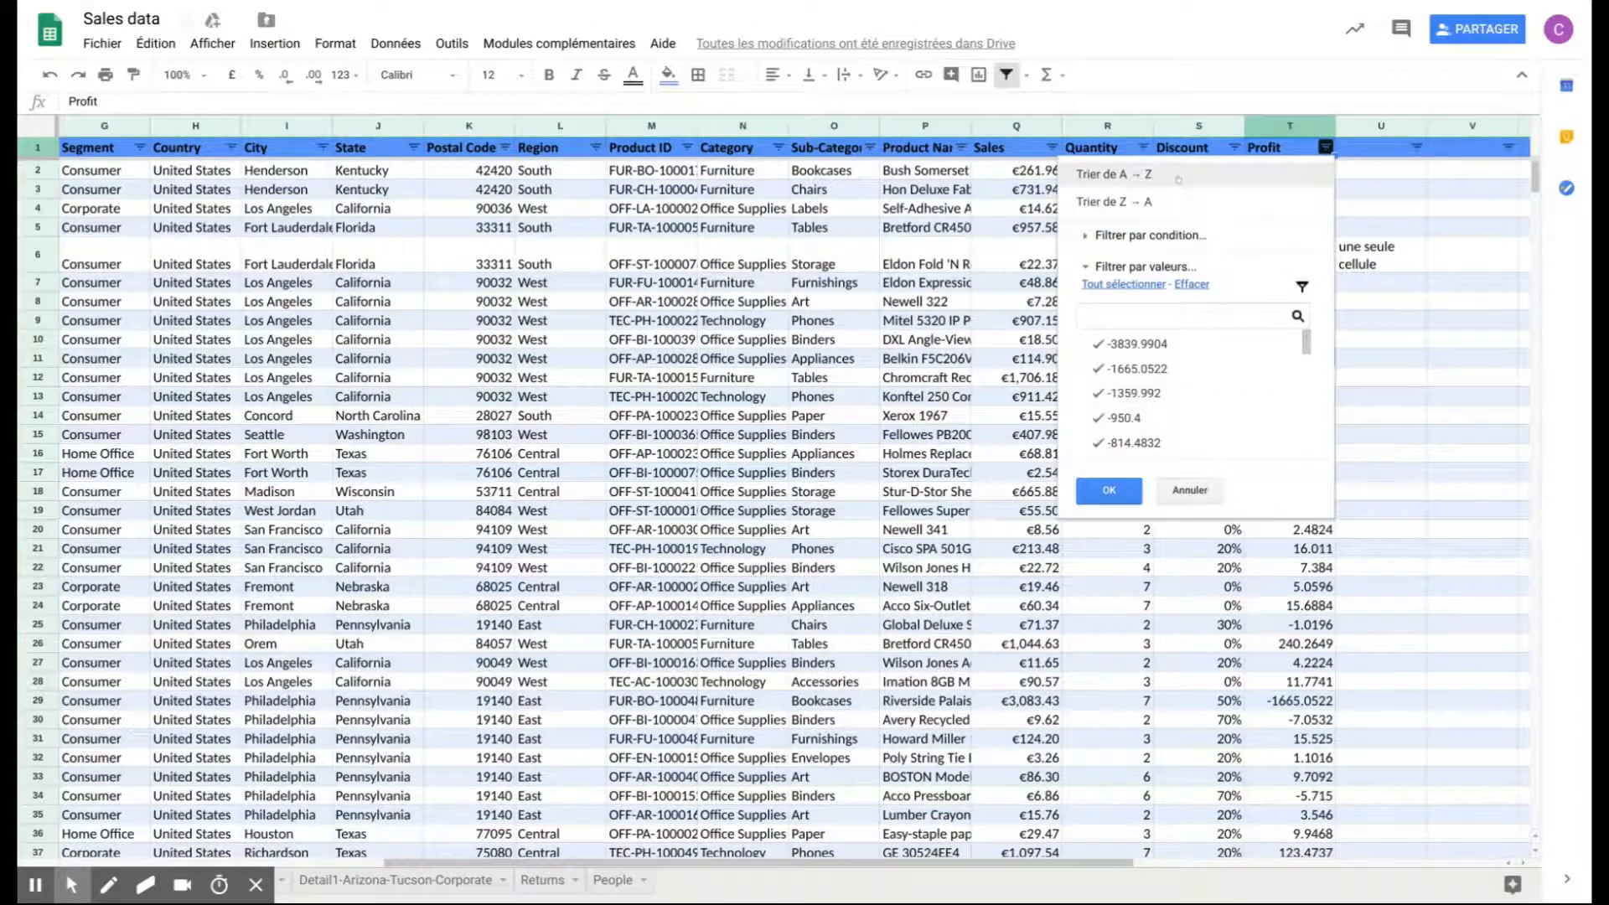
pyautogui.click(595, 148)
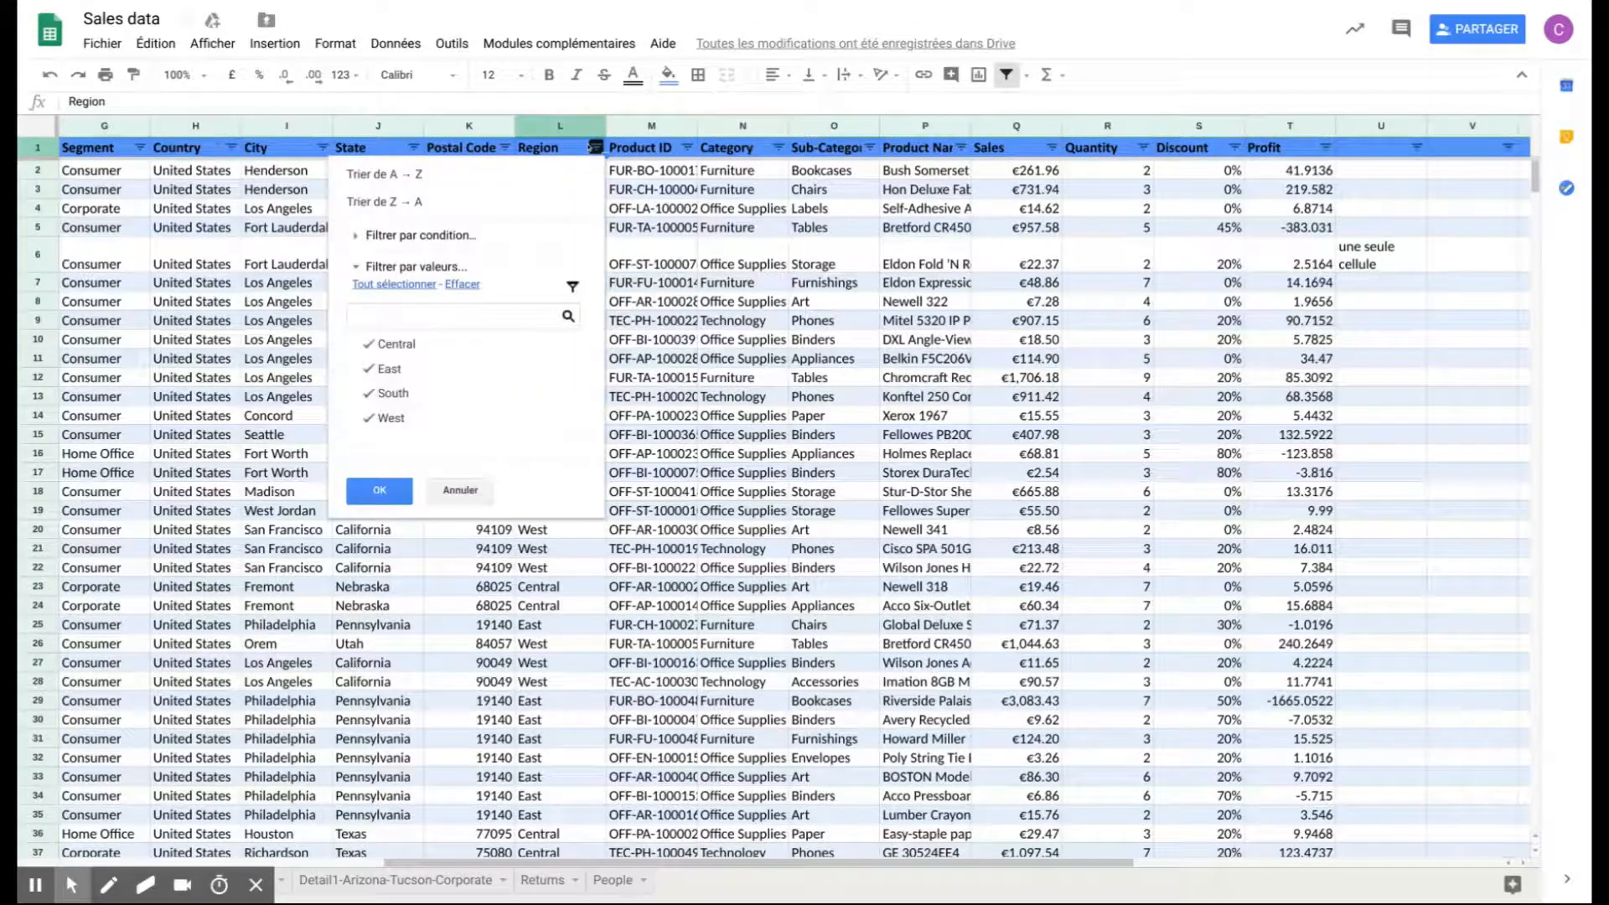
pyautogui.click(387, 369)
pyautogui.click(394, 344)
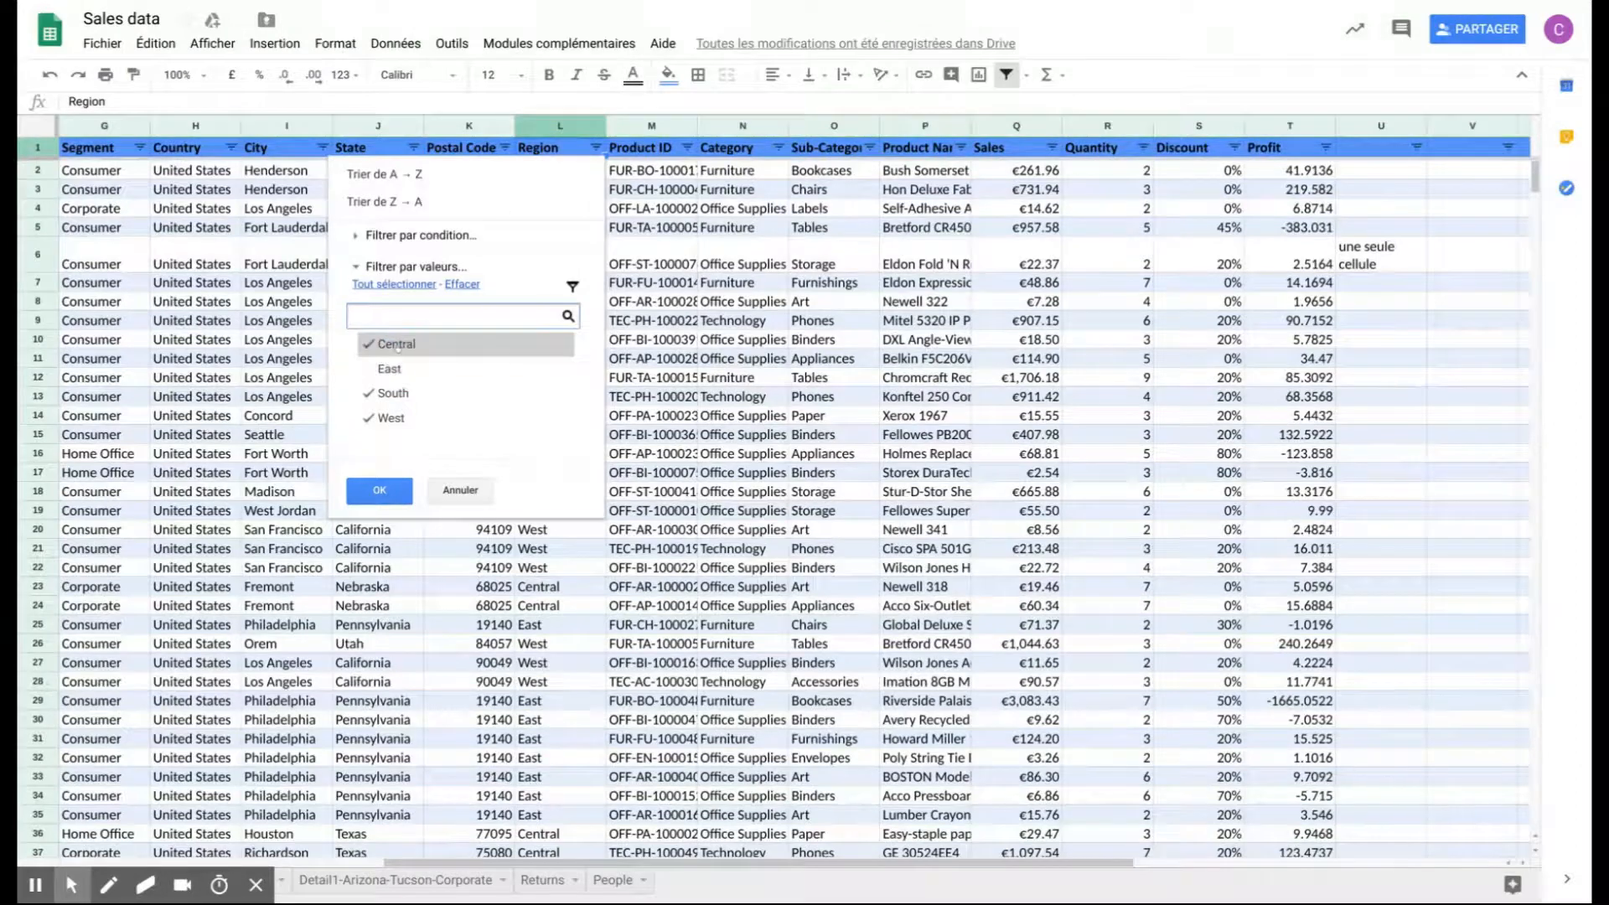
pyautogui.click(381, 490)
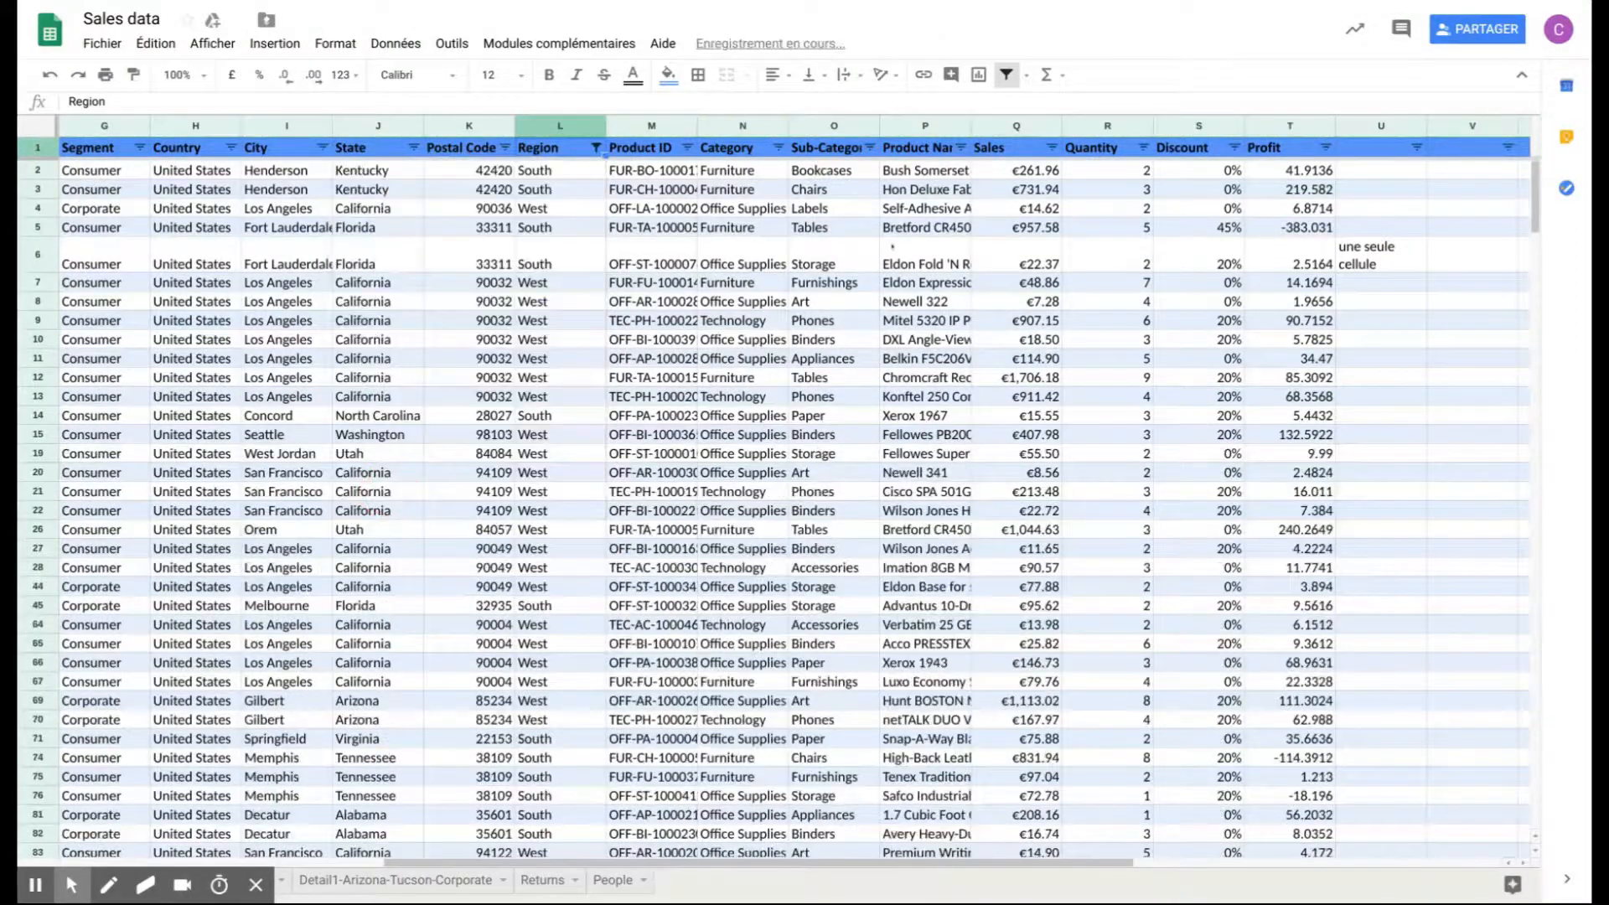
# - Create a filter view named "Mon filtre" and close it to return to the normal sheet
pyautogui.click(1026, 74)
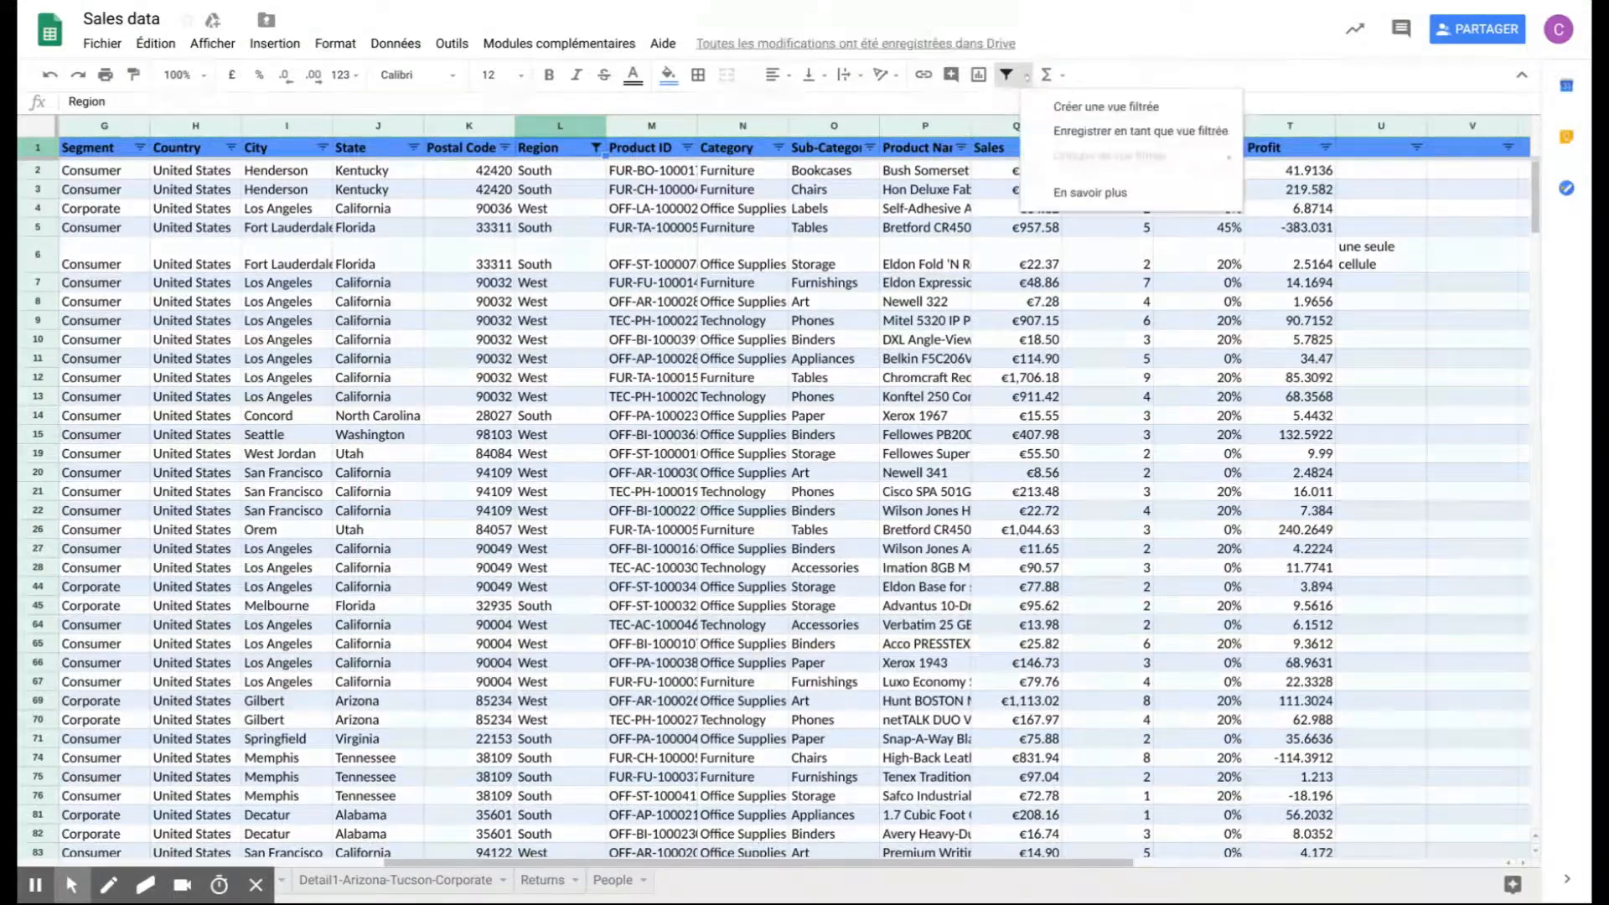
pyautogui.click(1085, 107)
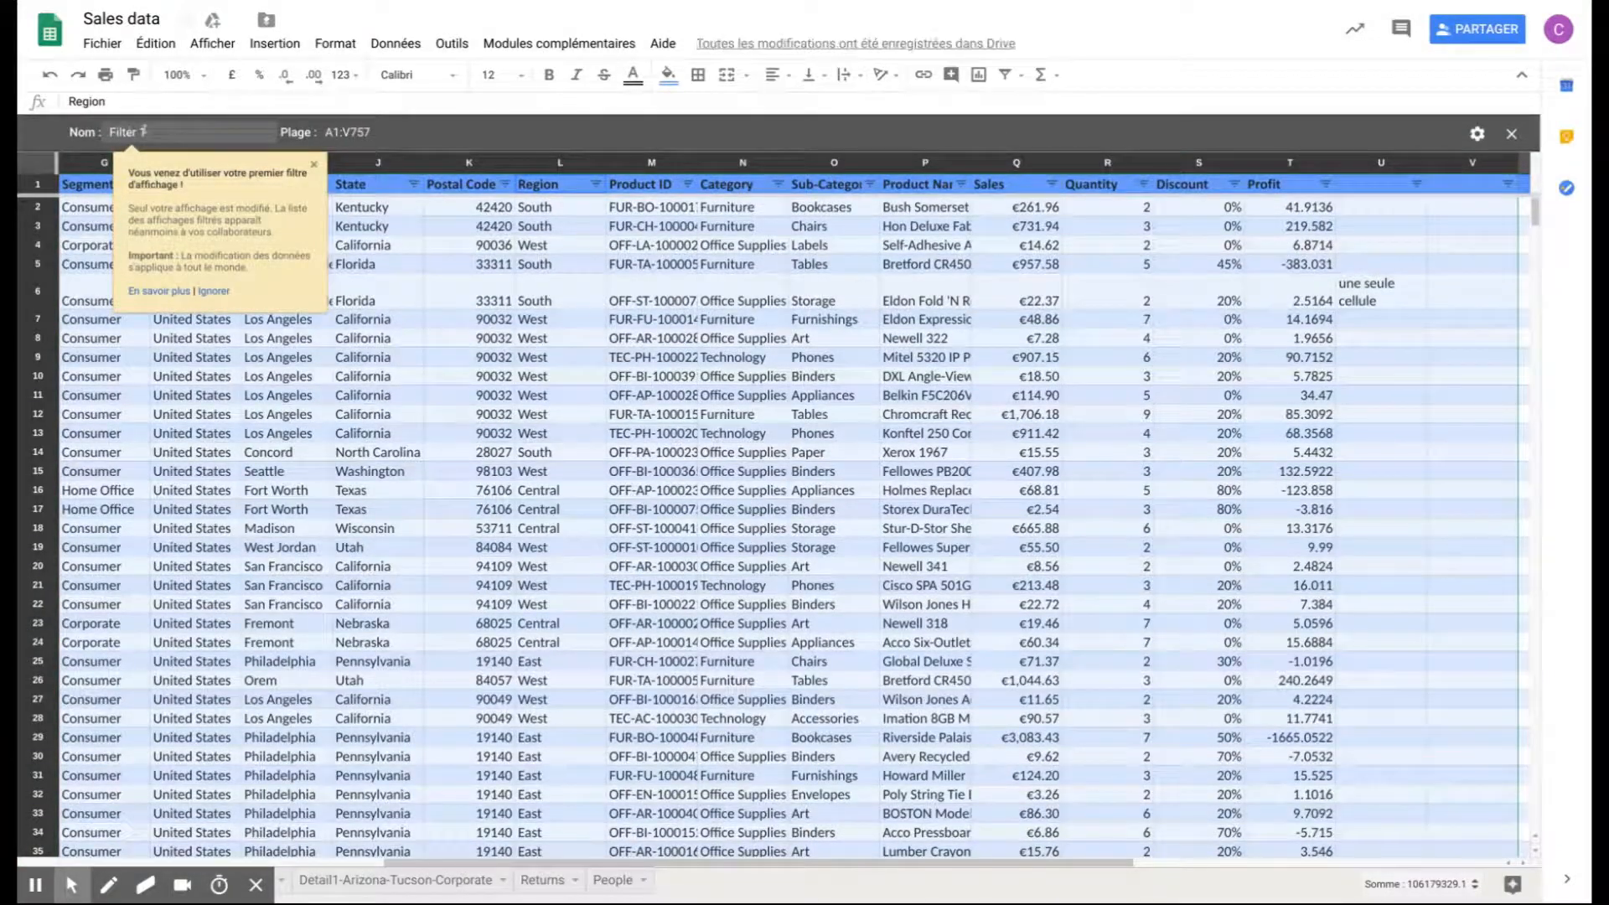
pyautogui.moveTo(150, 132); pyautogui.dragTo(90, 131)
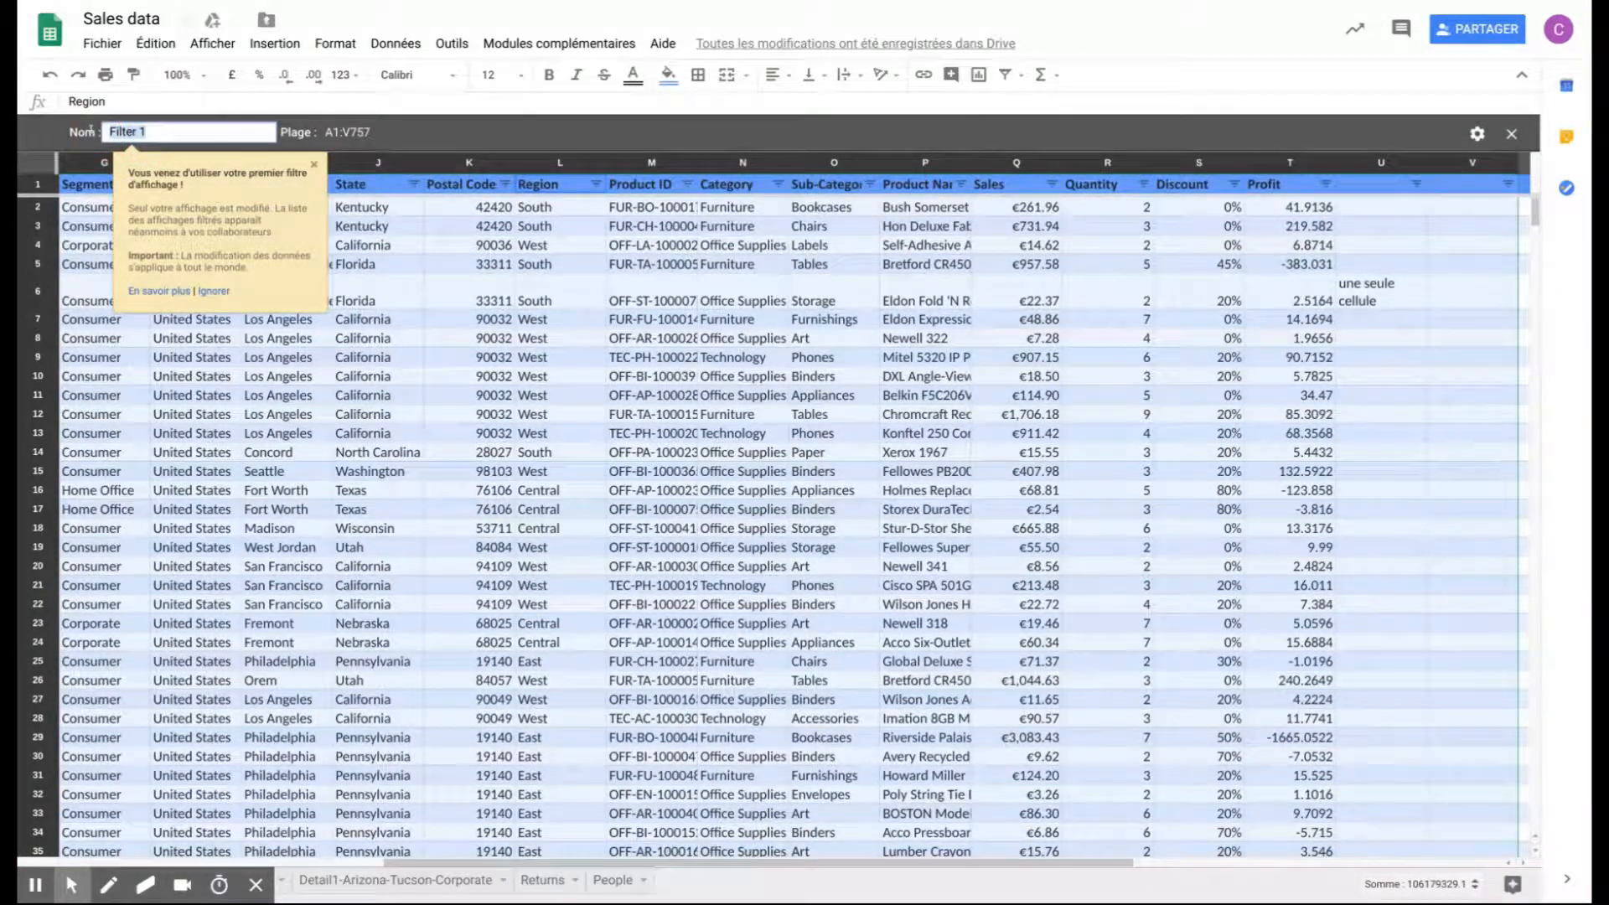
pyautogui.write('Mon filtre')
pyautogui.press('Return')
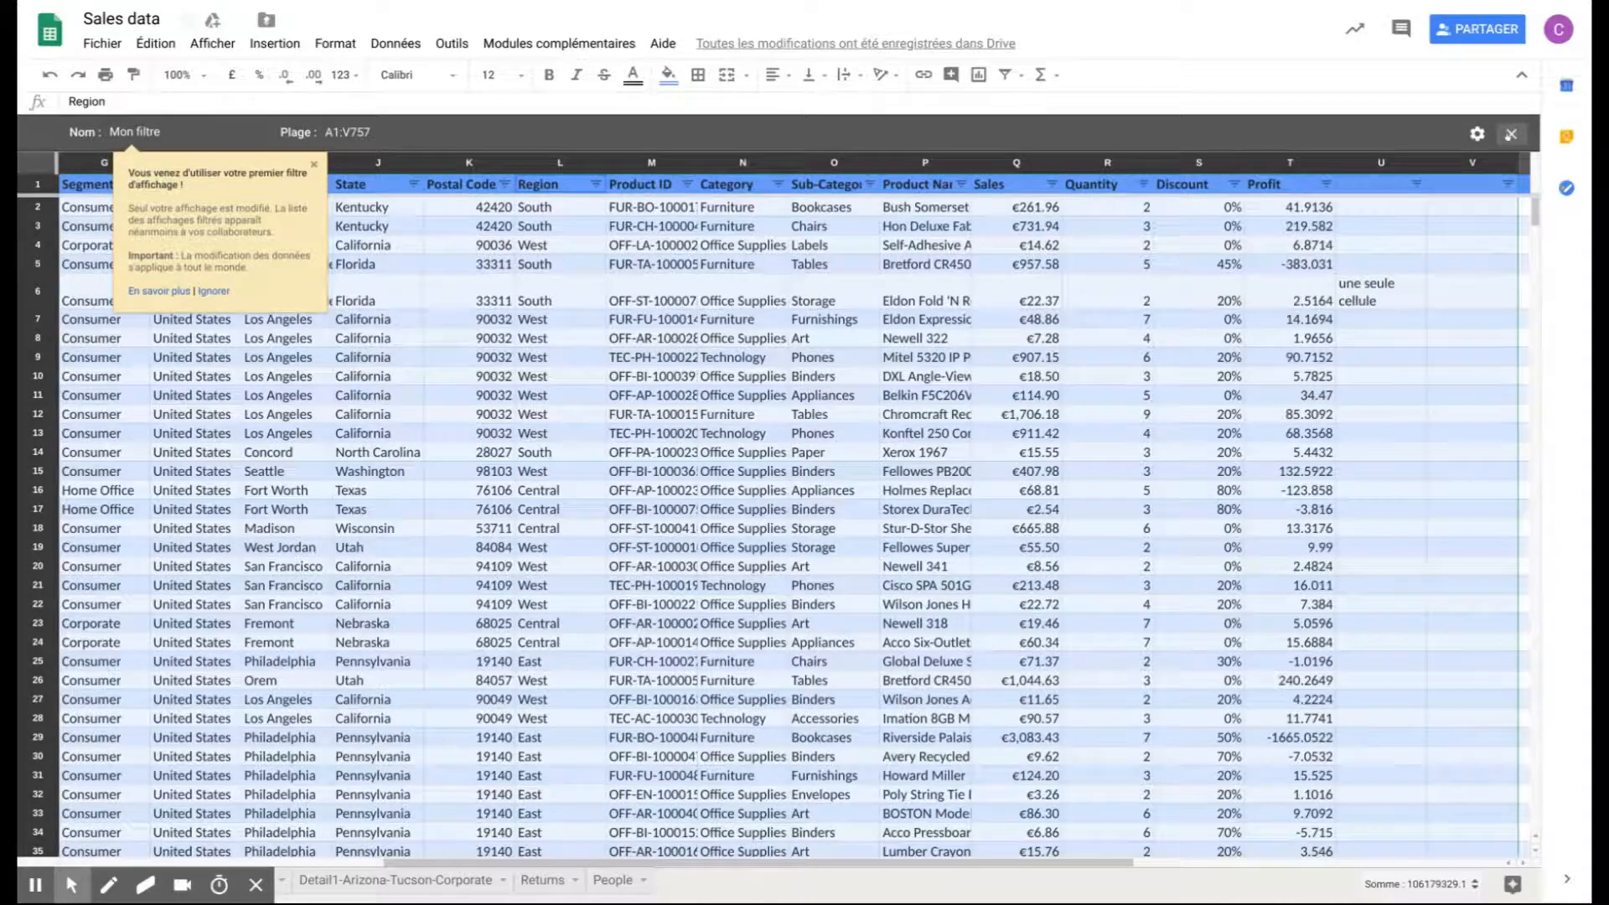
pyautogui.click(1511, 134)
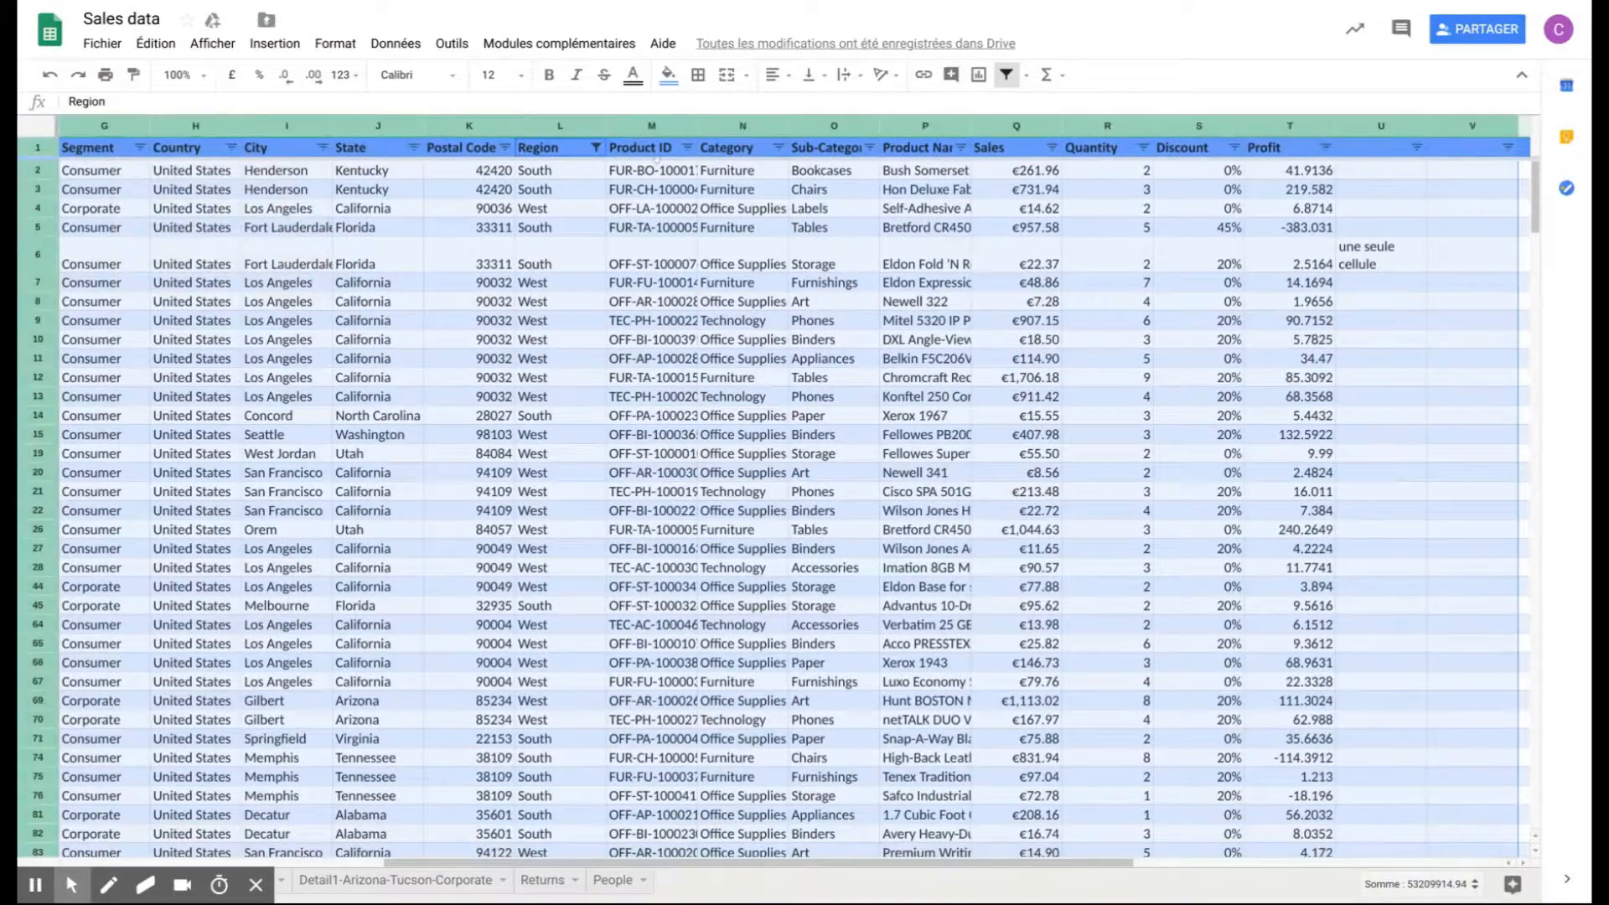
# - Include Central and East again in the Region filter so that all four regions are selected
pyautogui.click(595, 148)
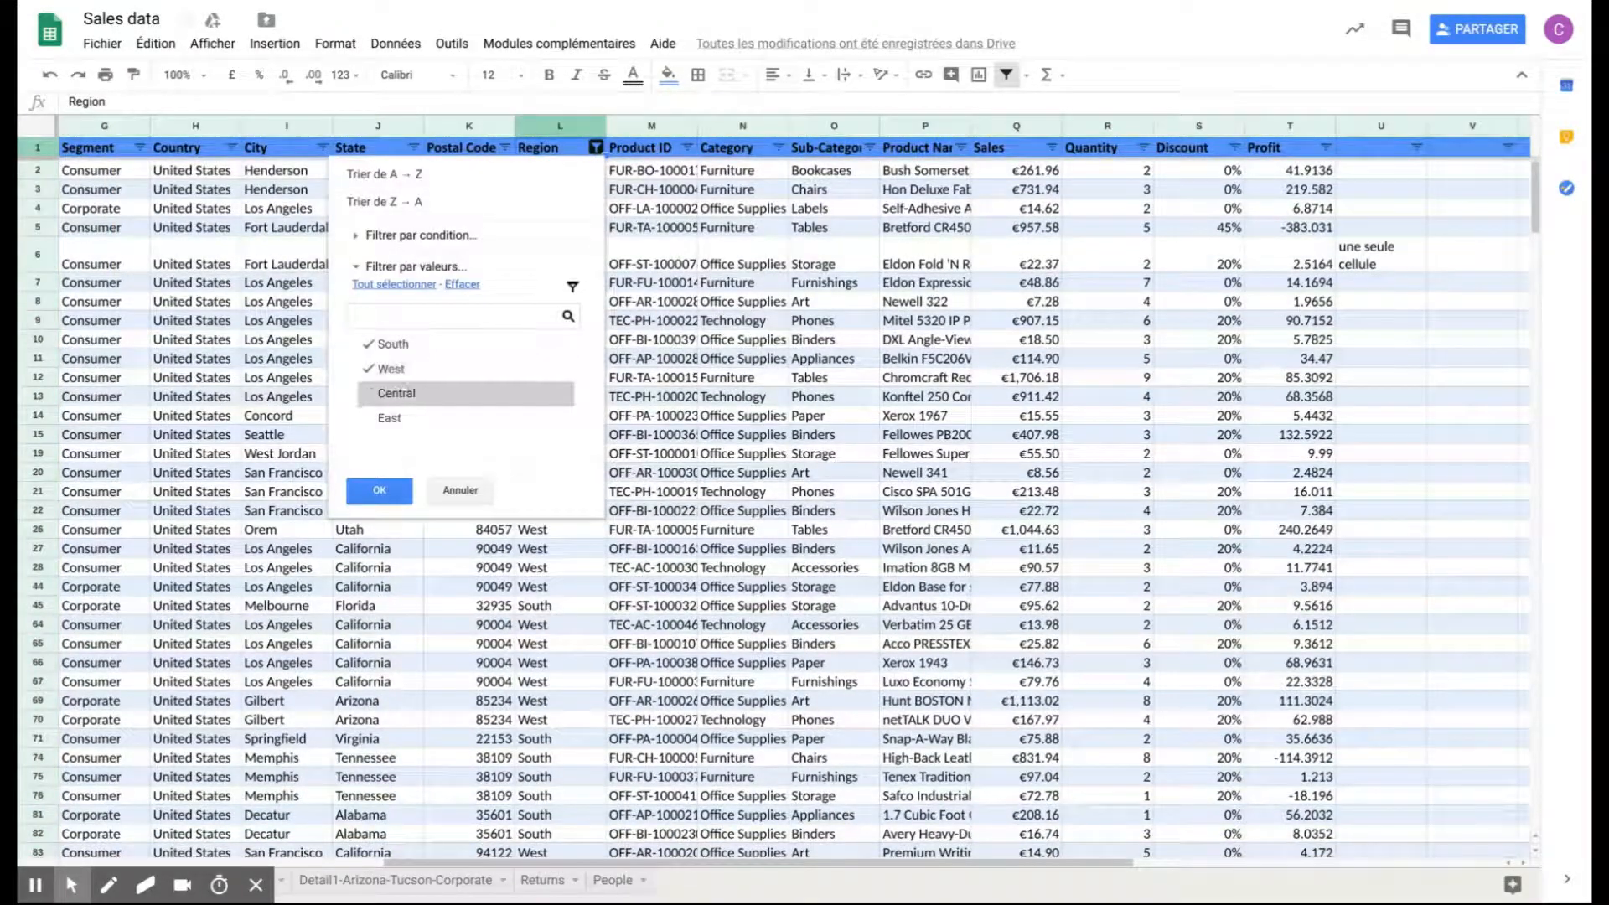
pyautogui.click(393, 393)
pyautogui.click(390, 417)
pyautogui.click(381, 488)
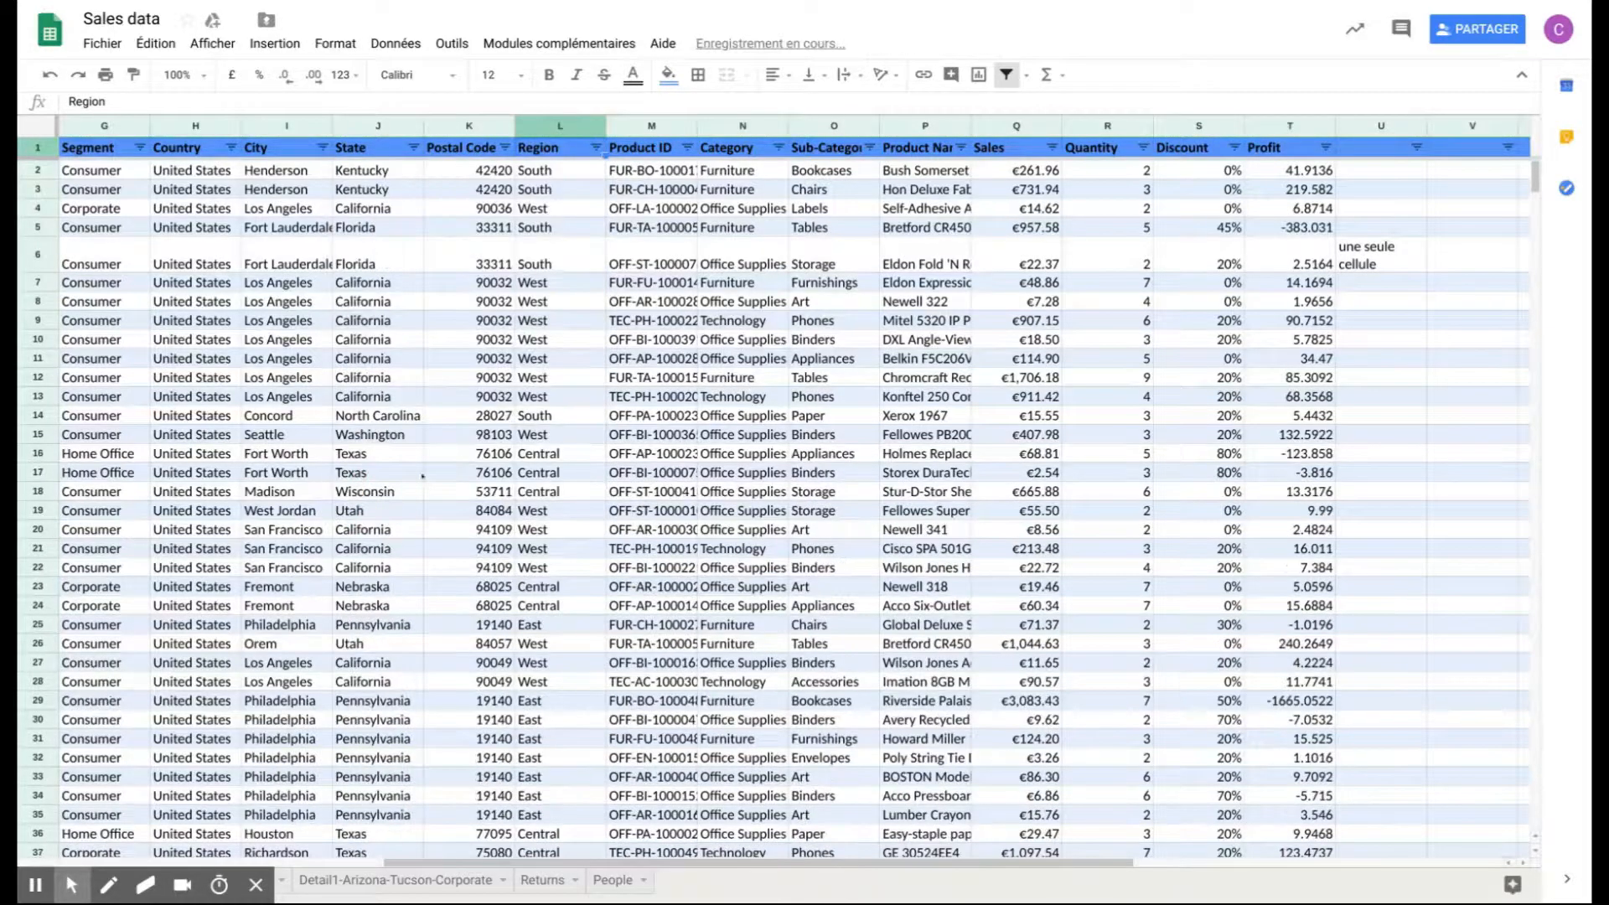
# - Open the saved filter view "Mon filtre", look at its Region filter values without changing them, and close the view
pyautogui.click(1026, 75)
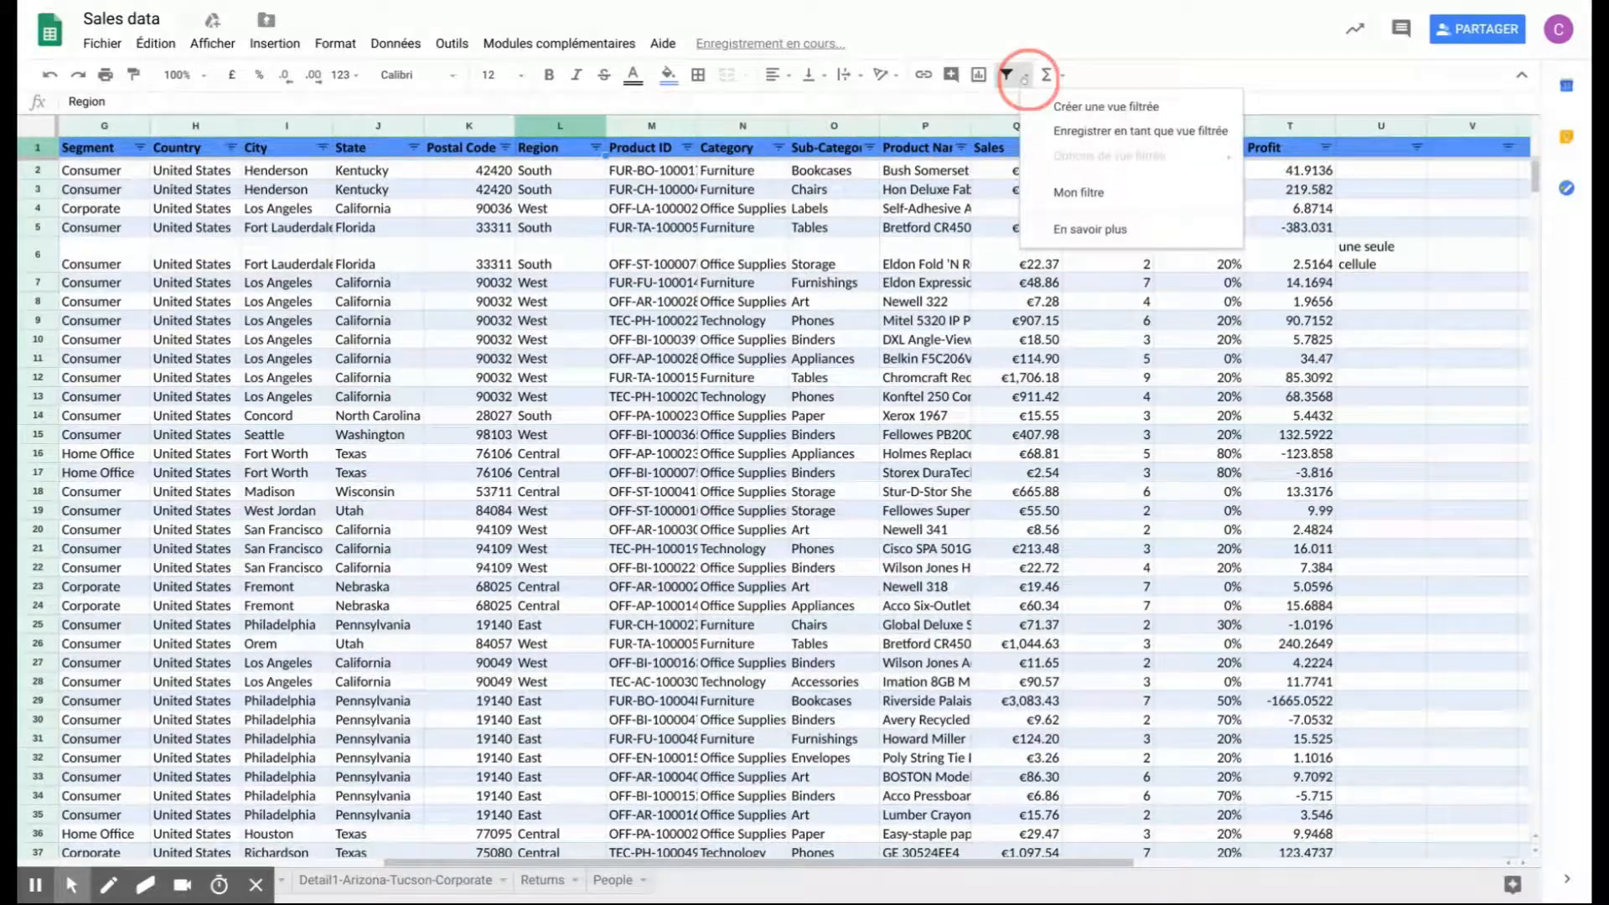
pyautogui.click(1079, 192)
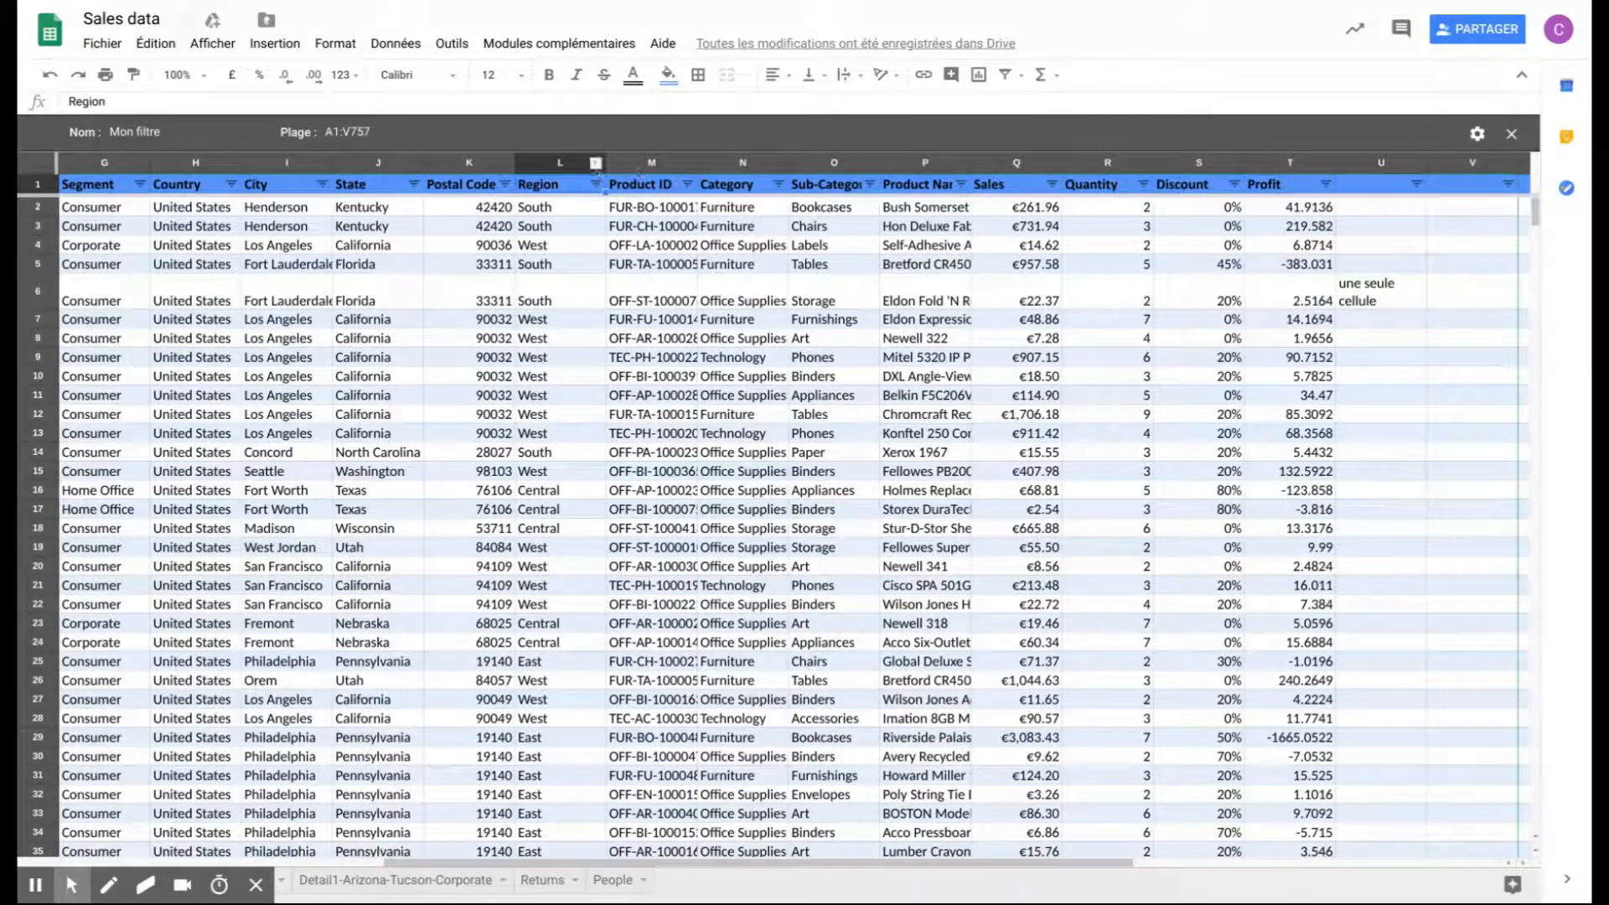
pyautogui.click(596, 184)
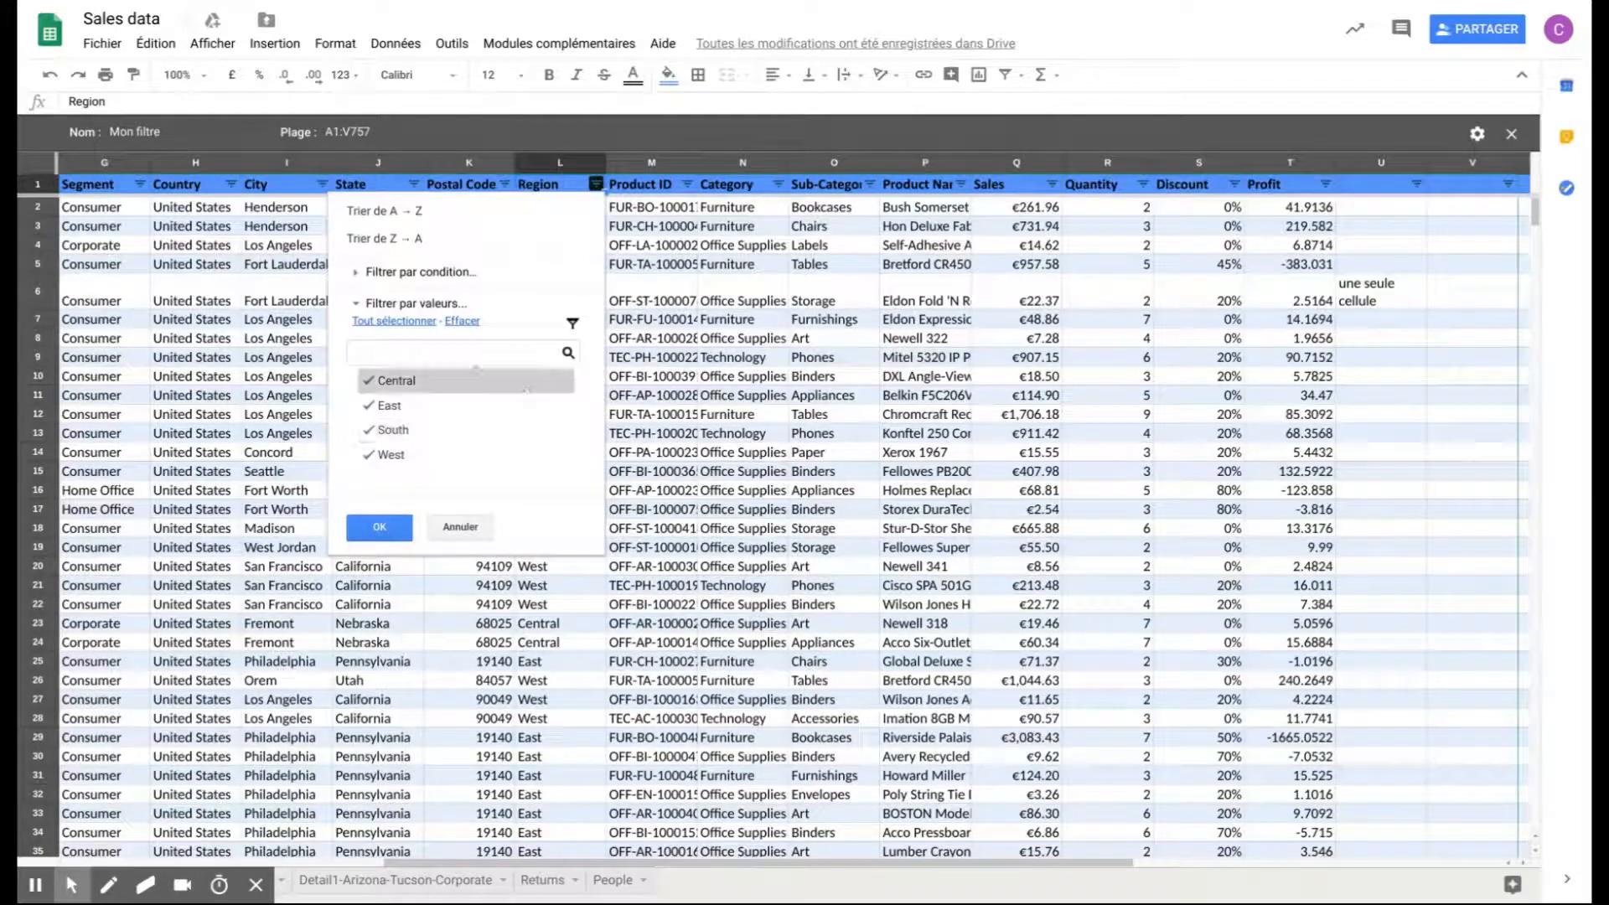
pyautogui.click(461, 526)
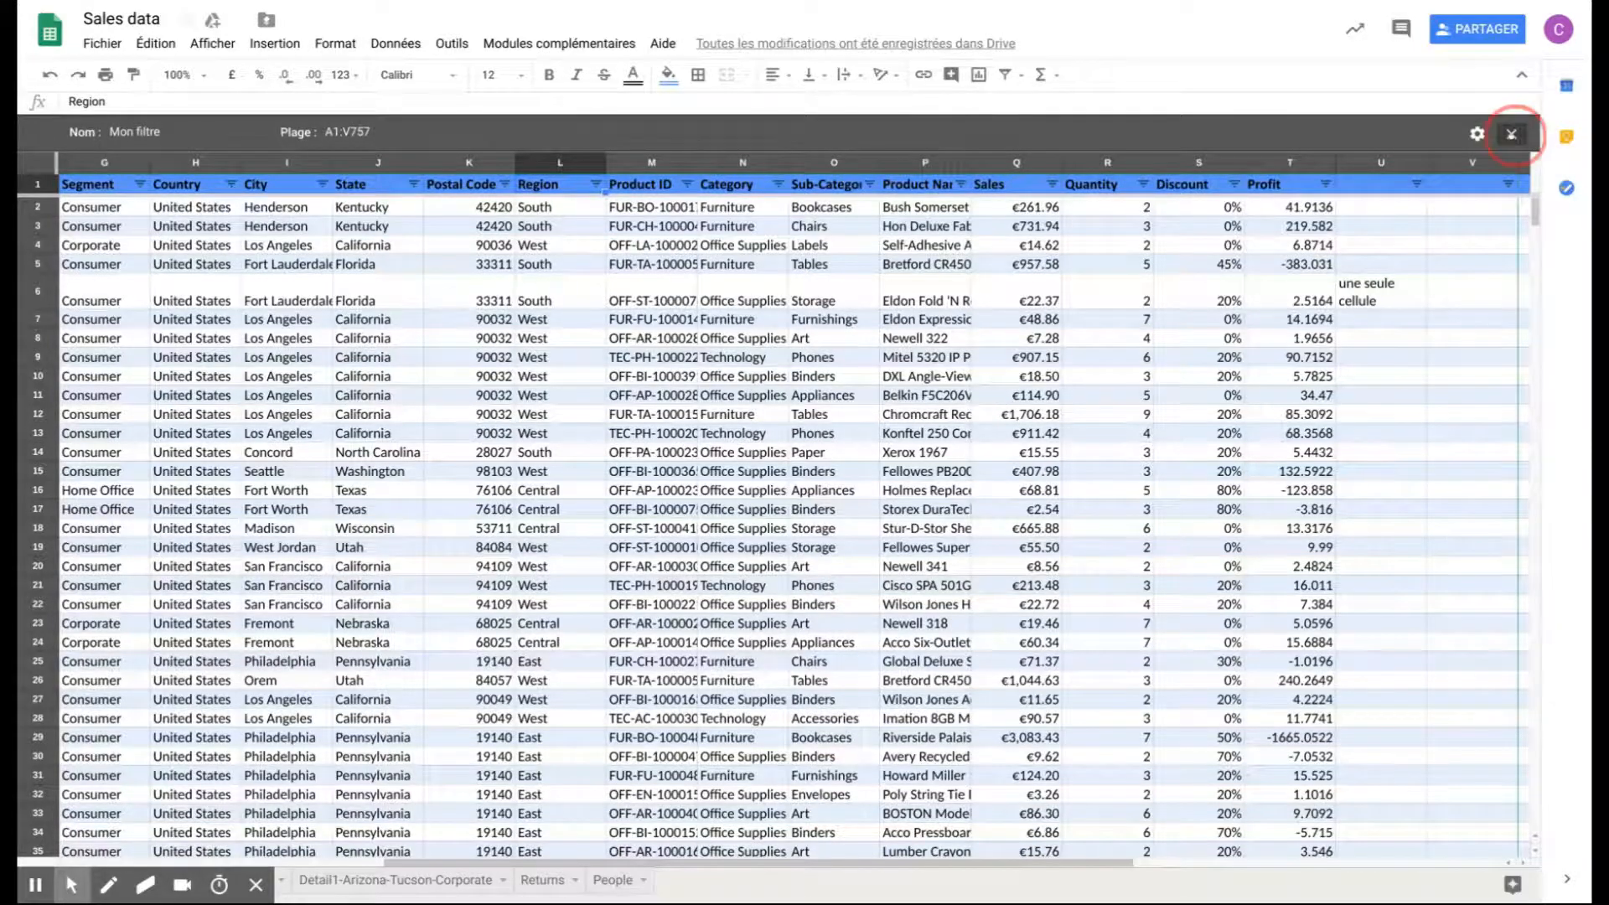
pyautogui.click(1512, 134)
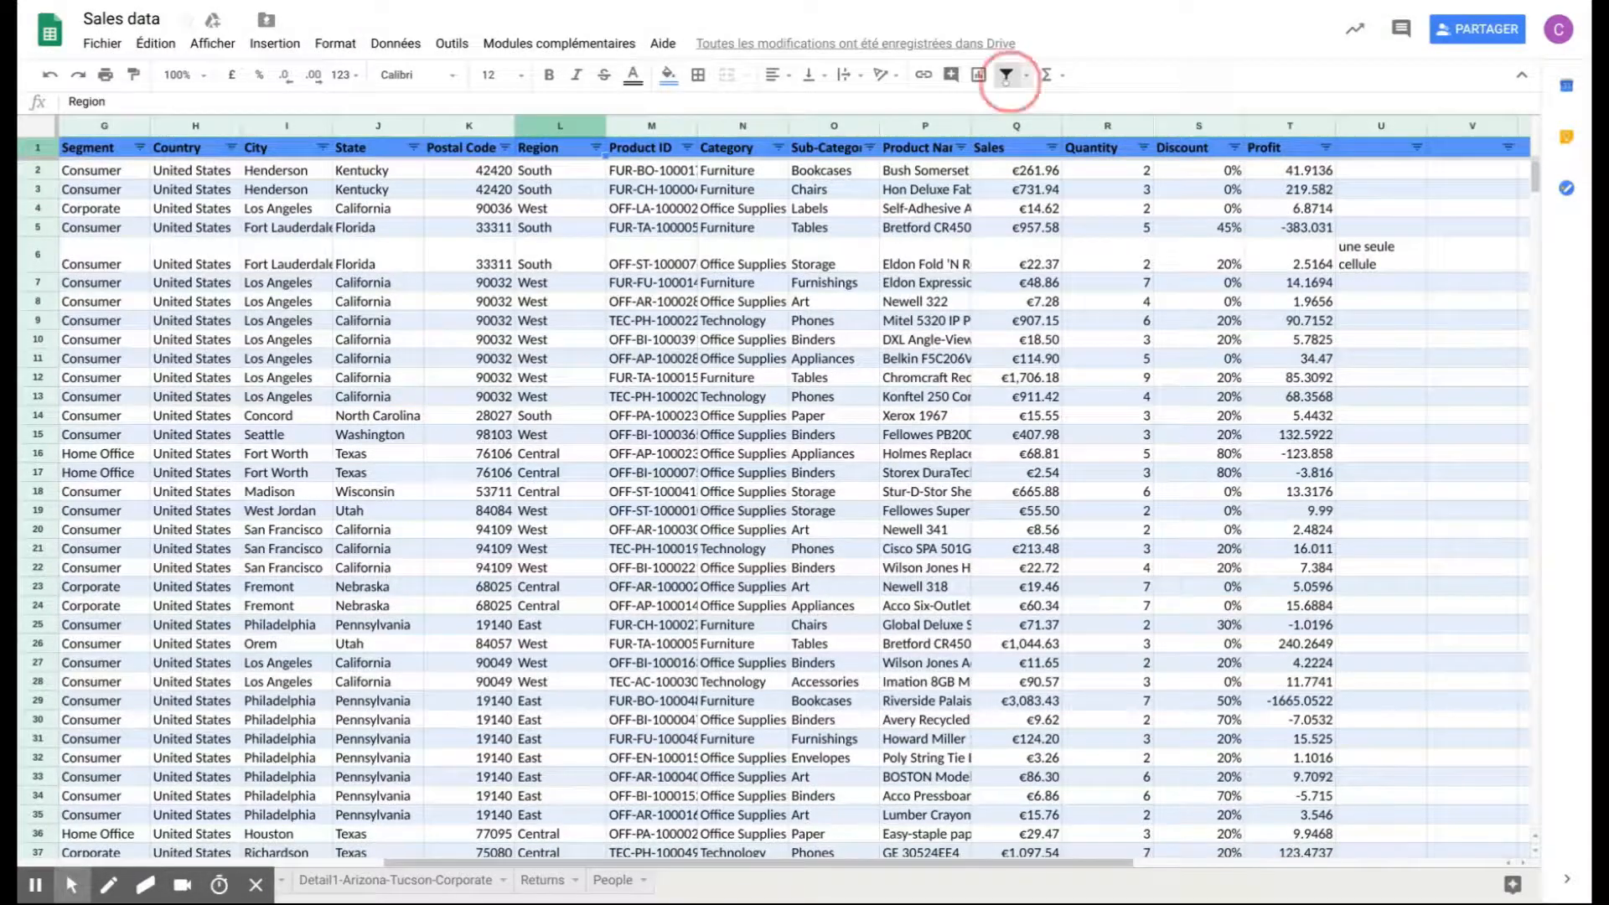
# - Remove the filter from the sheet and tilt the Sales, Quantity and Discount header text upward
pyautogui.click(1007, 75)
pyautogui.click(1011, 149)
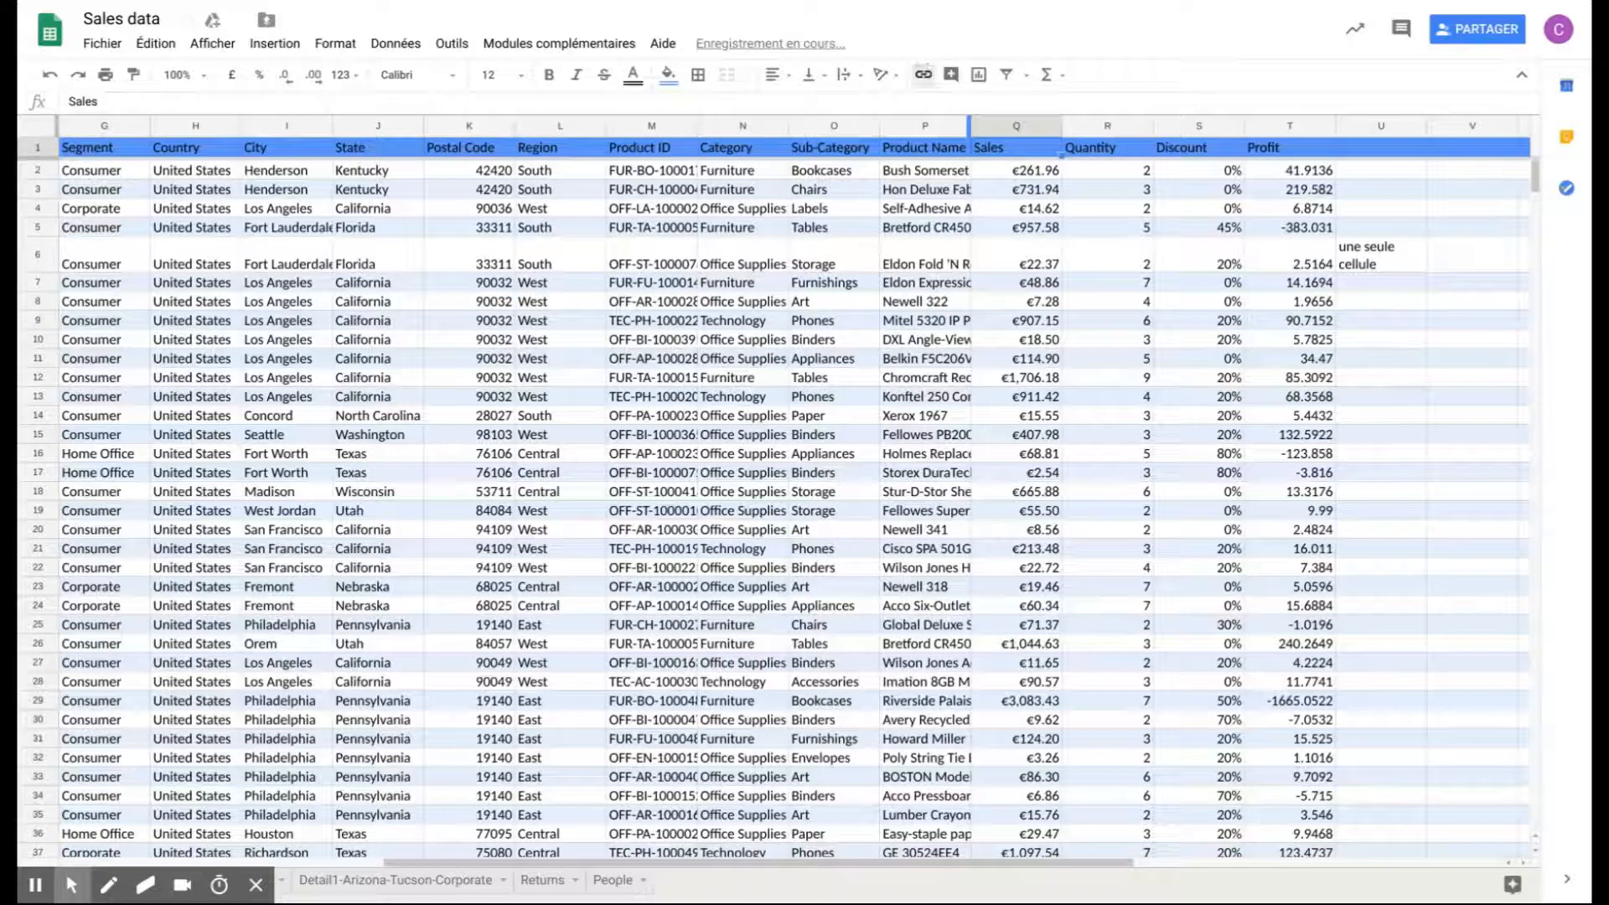
pyautogui.click(882, 74)
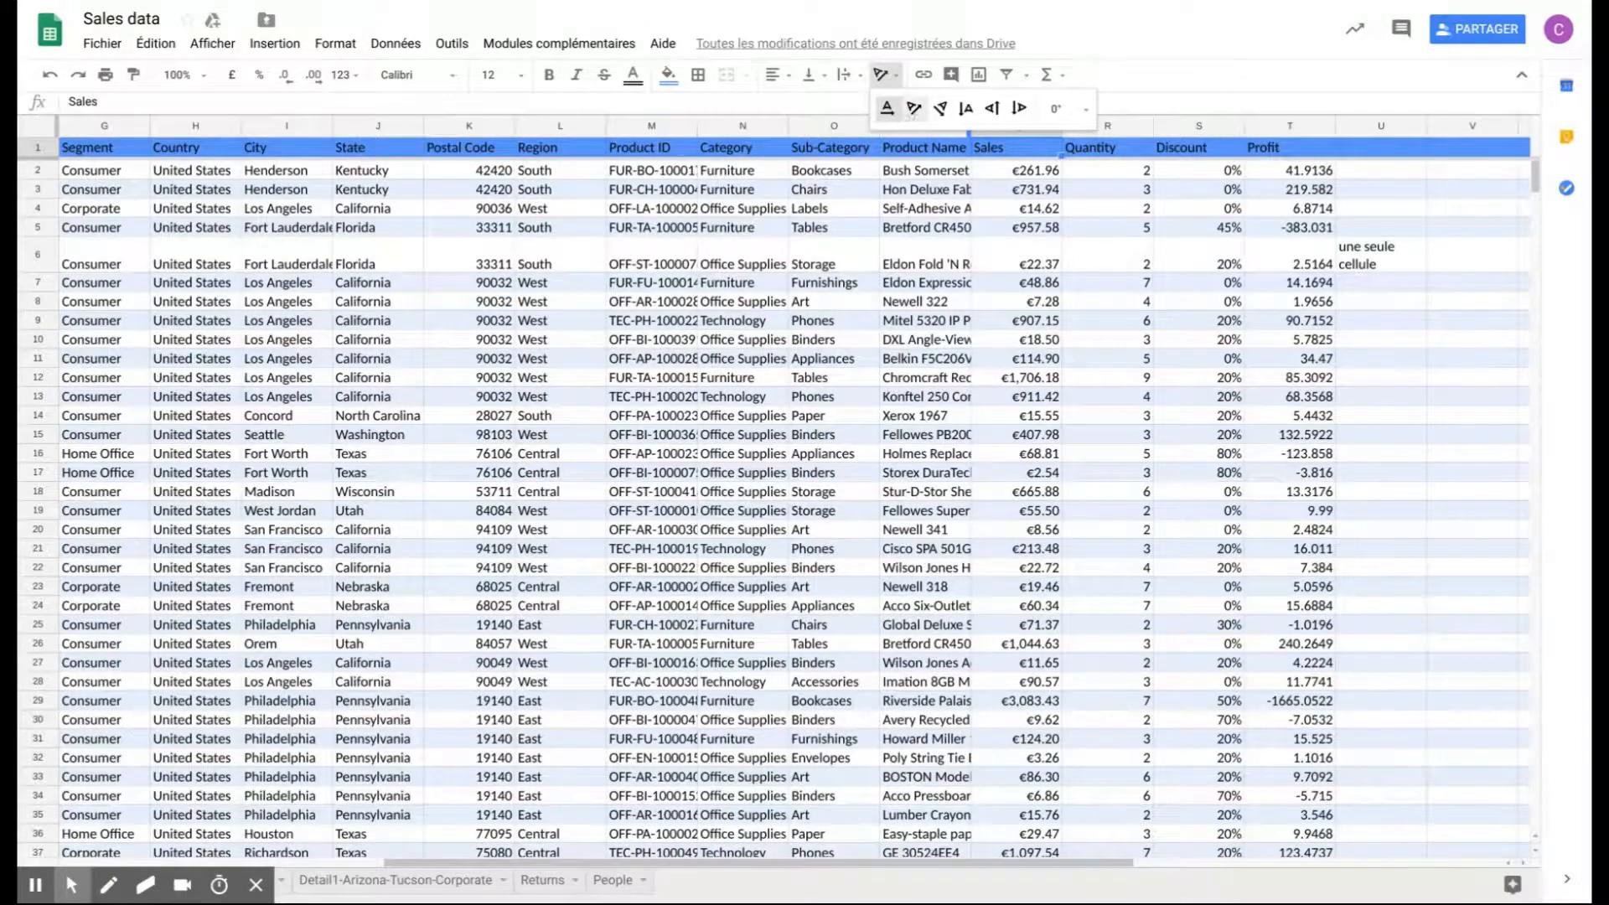
pyautogui.click(914, 108)
pyautogui.click(1101, 164)
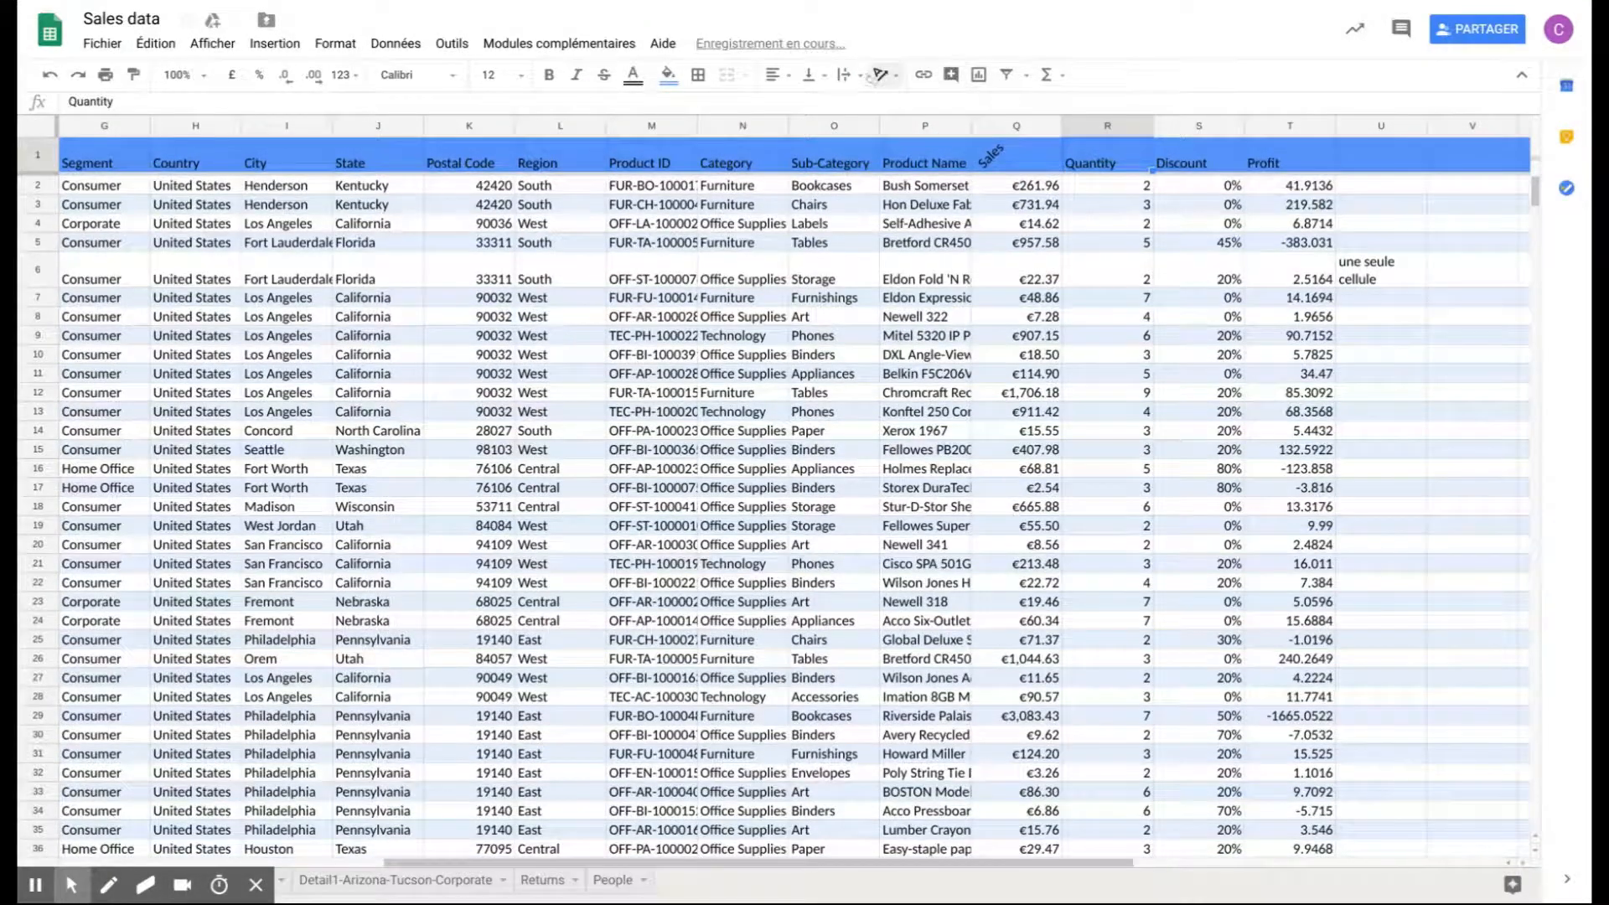
pyautogui.click(882, 75)
pyautogui.click(915, 108)
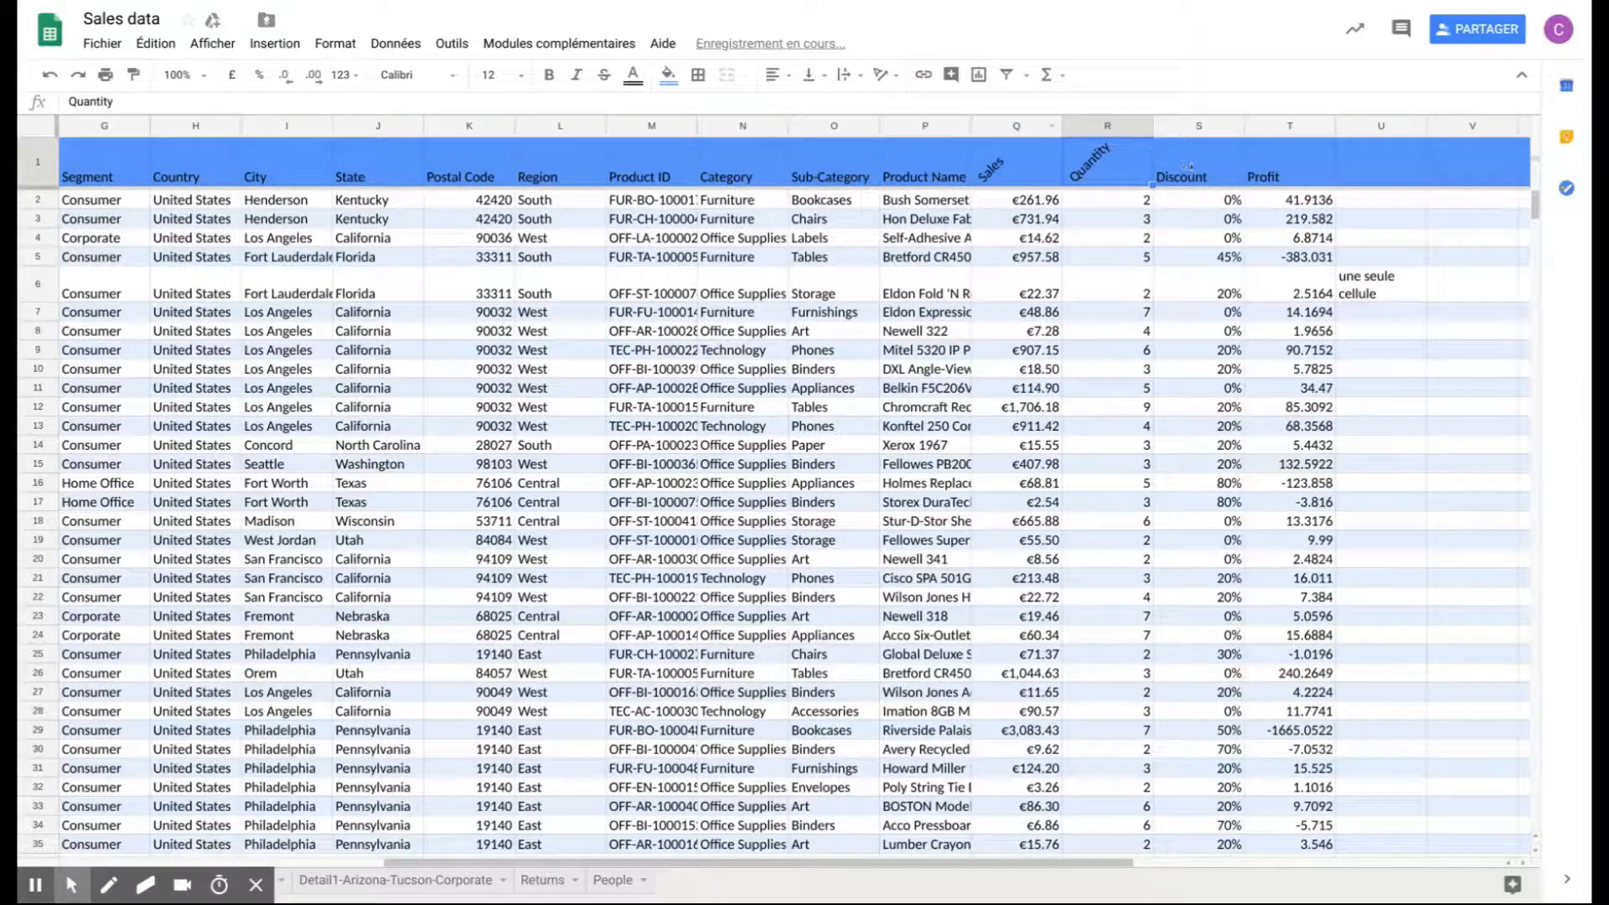
pyautogui.click(1190, 166)
pyautogui.click(881, 75)
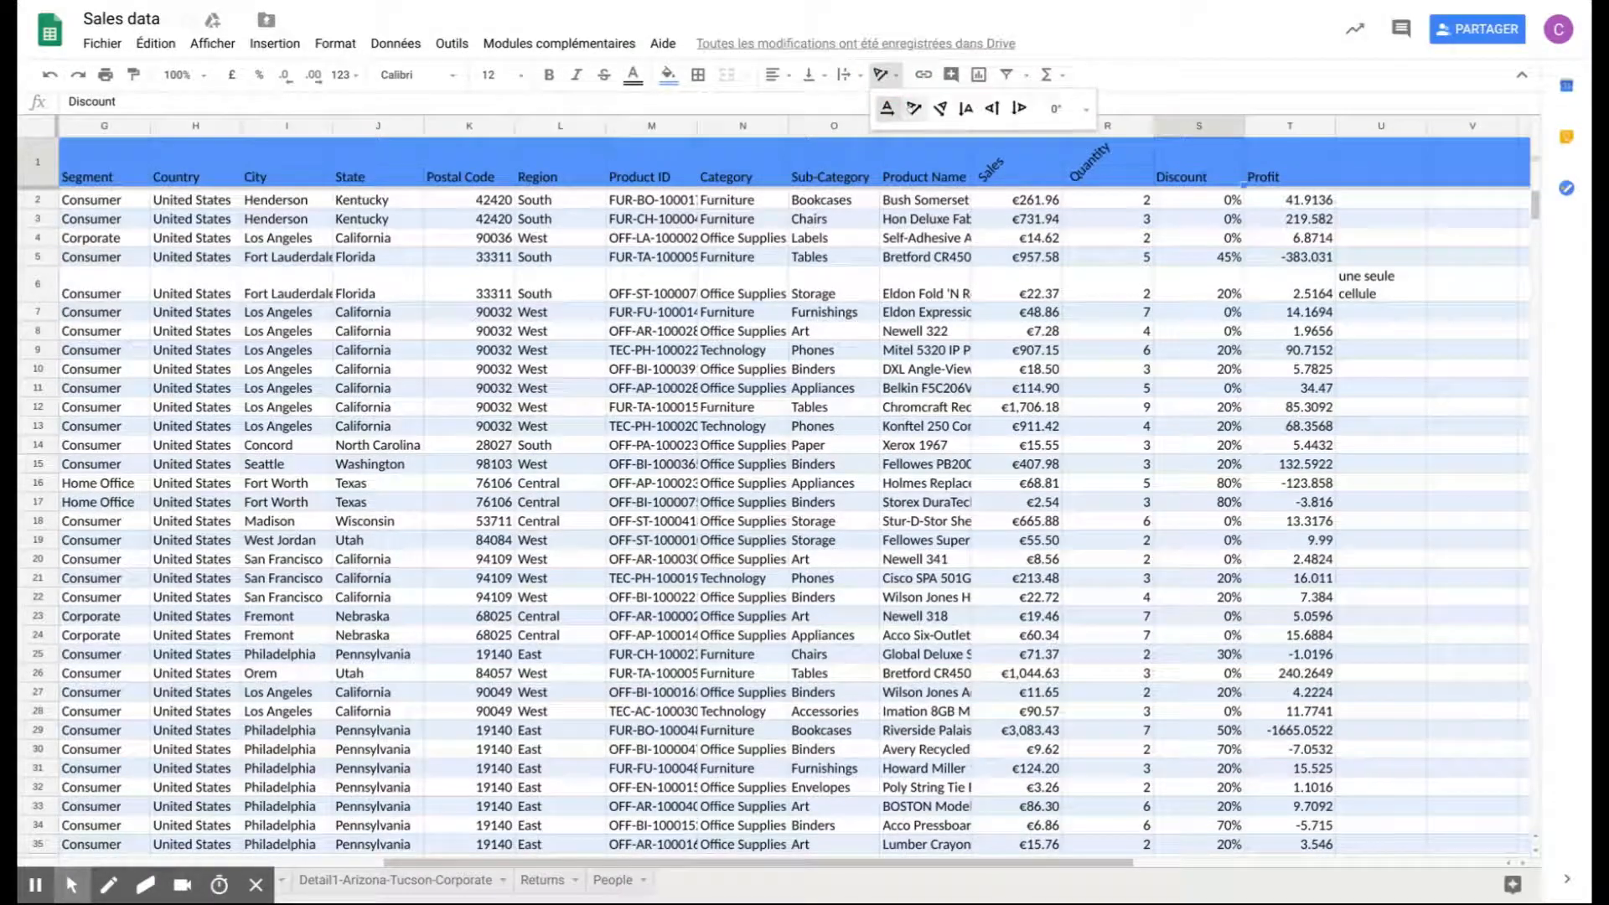
pyautogui.click(914, 108)
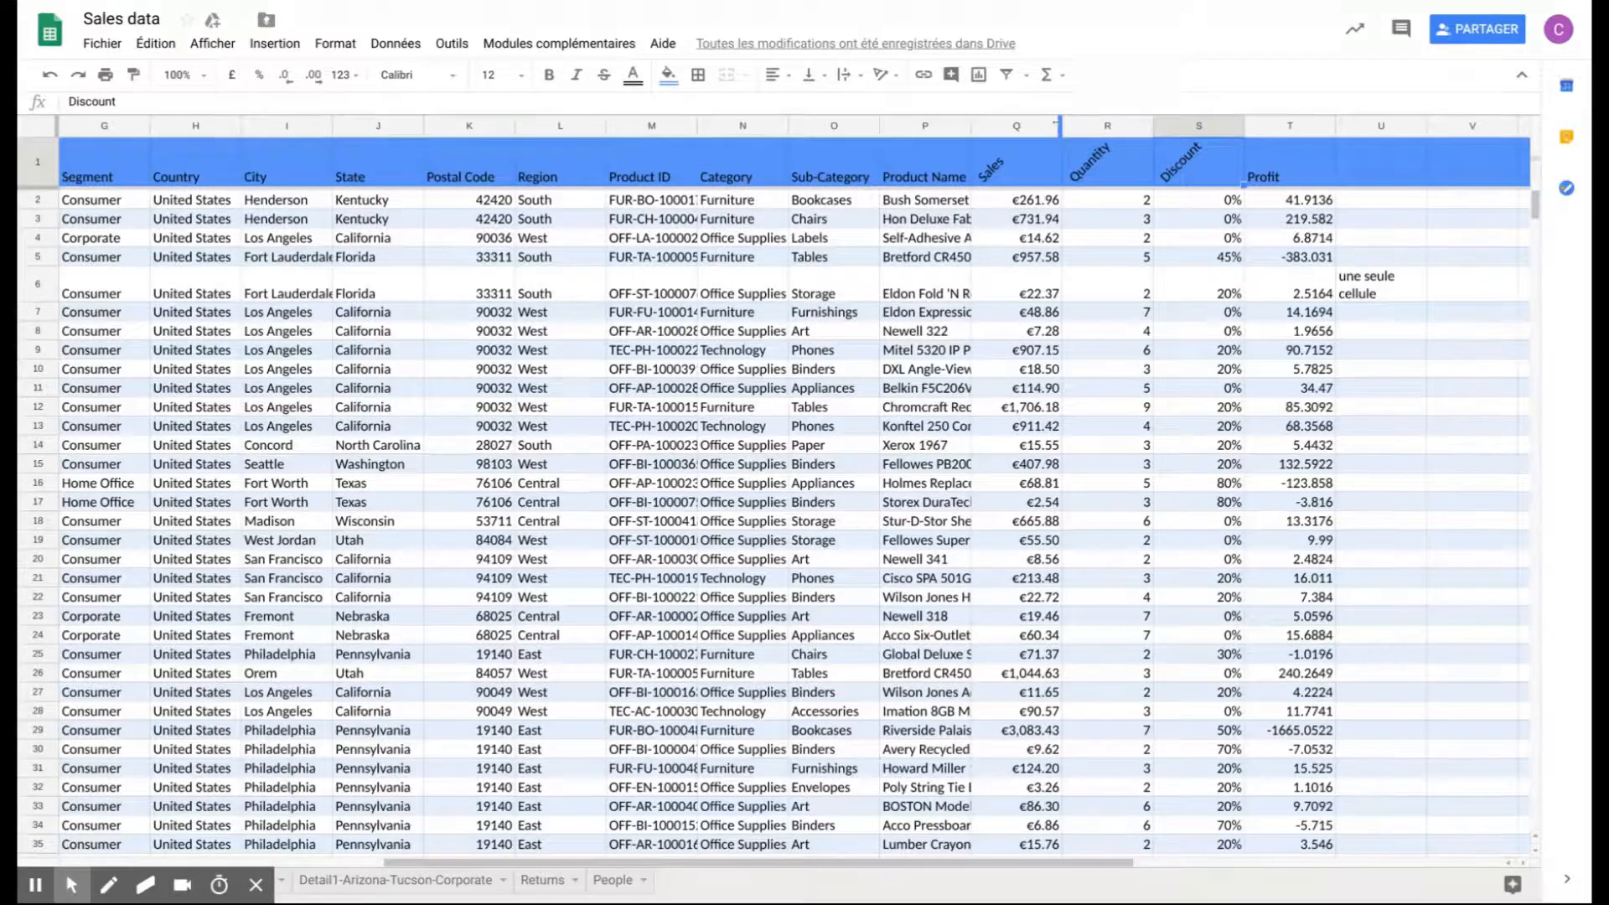
# - Fit the widths of the Sales, Quantity and Discount columns automatically to their contents
pyautogui.doubleClick(1060, 126)
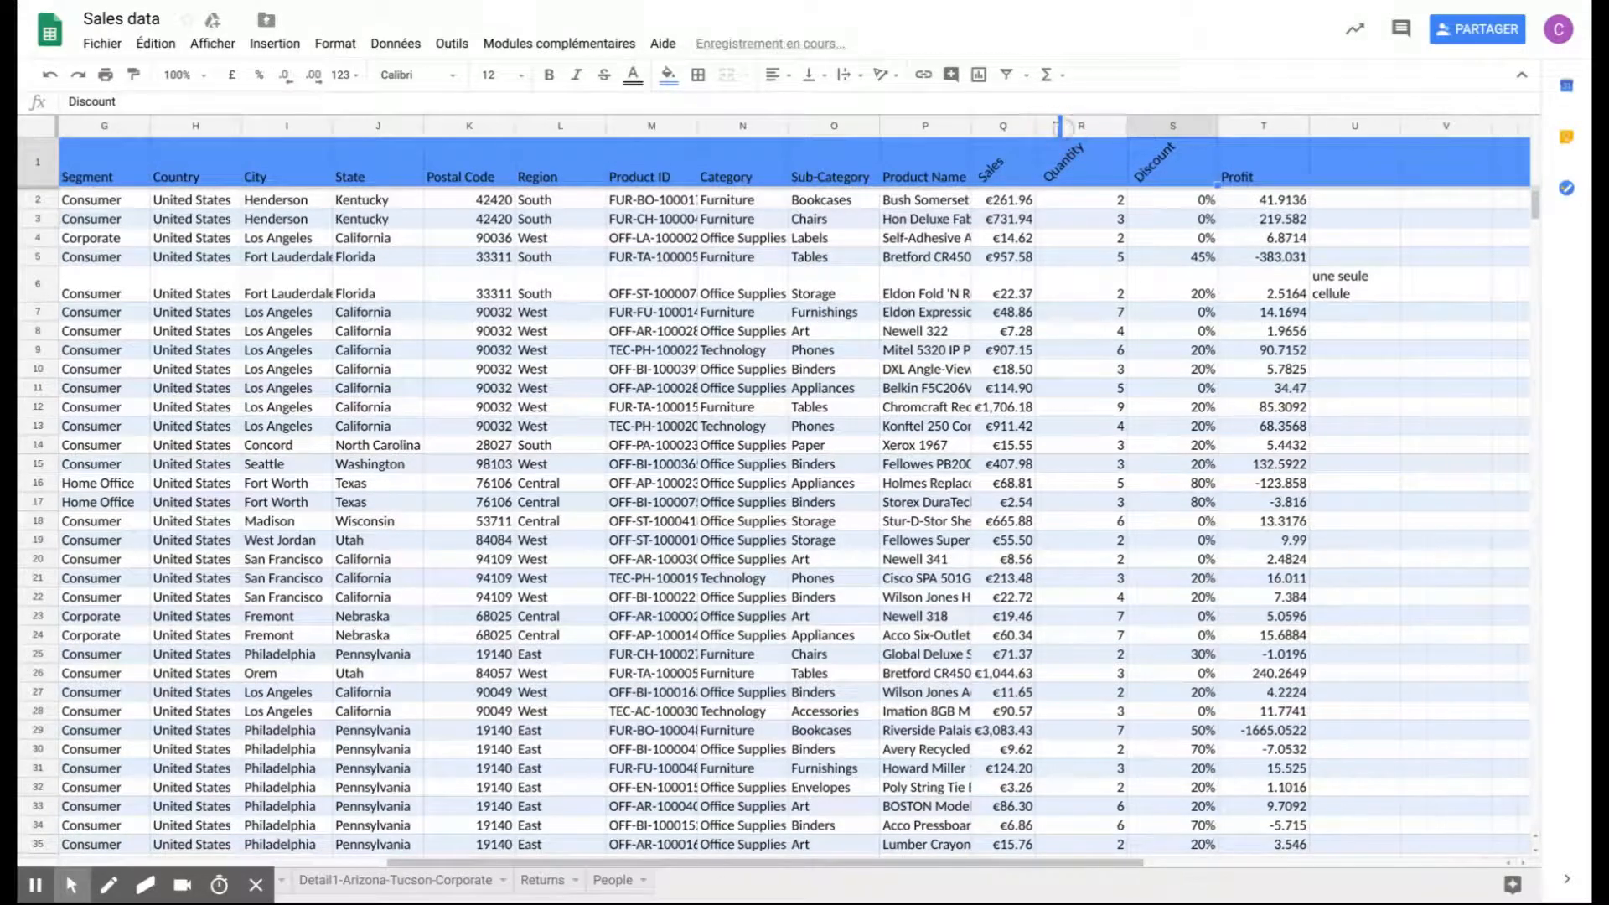
pyautogui.doubleClick(1126, 126)
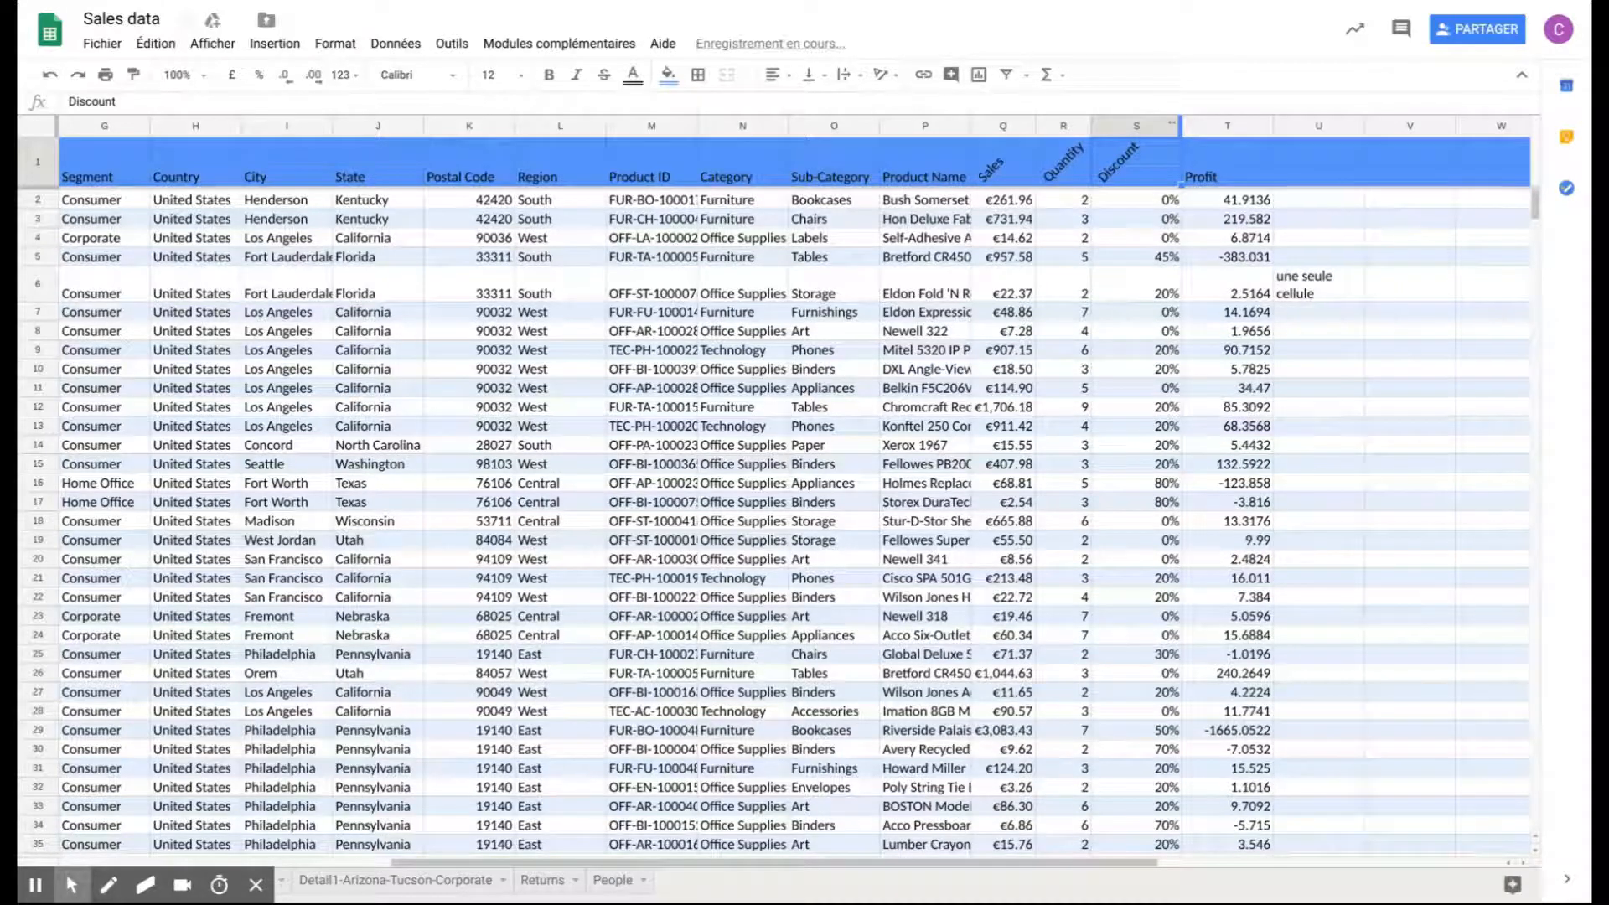
pyautogui.doubleClick(1172, 126)
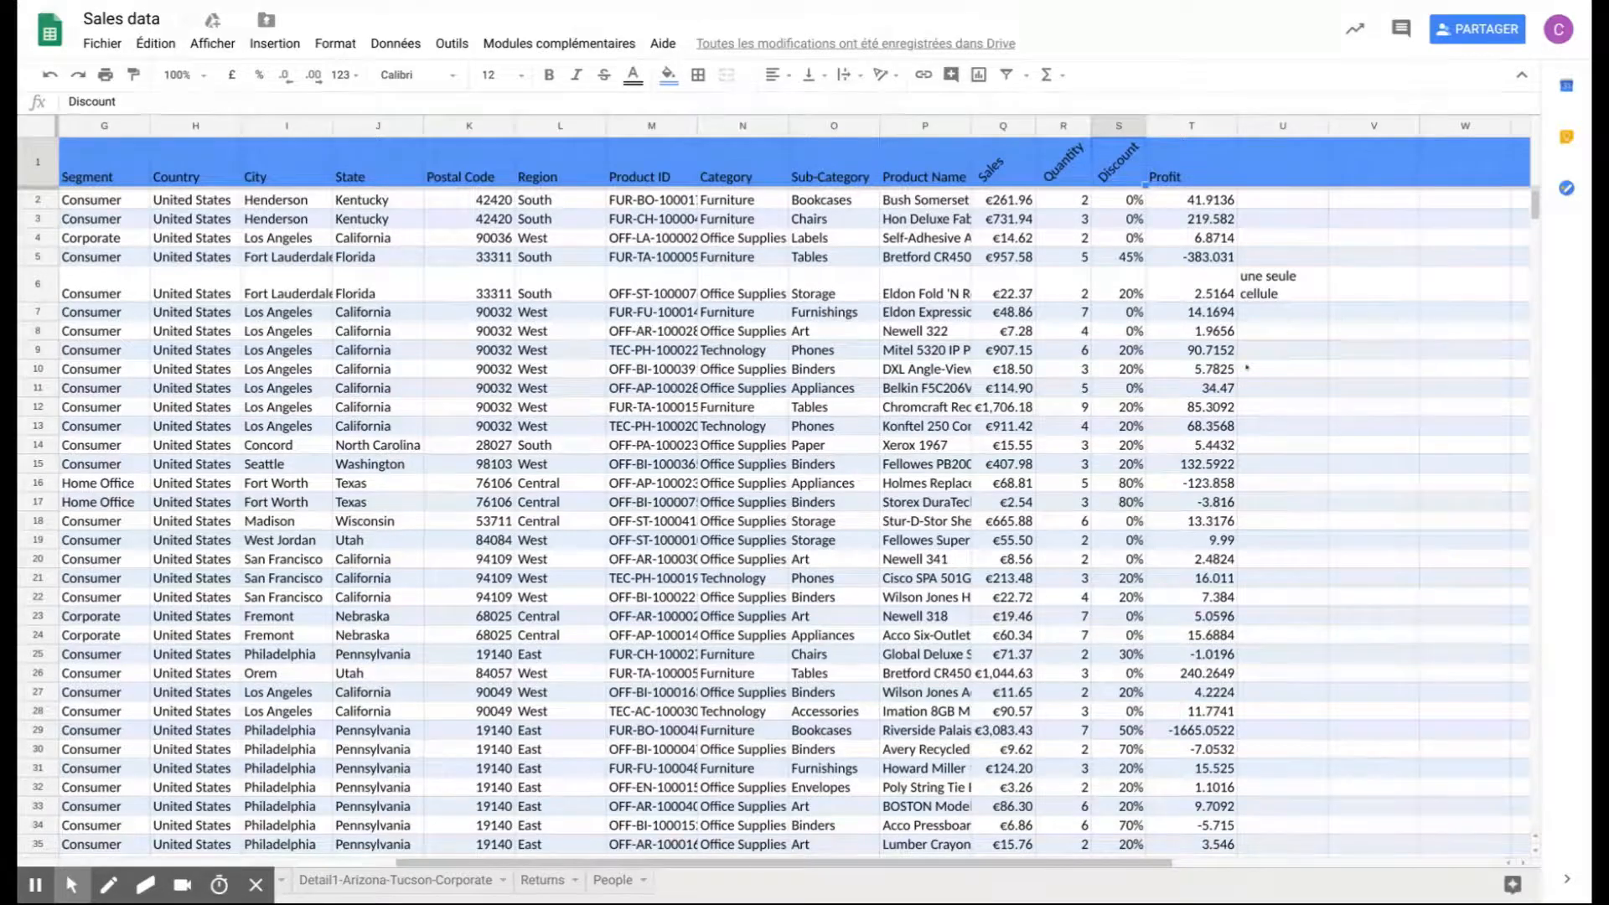
pyautogui.click(1209, 372)
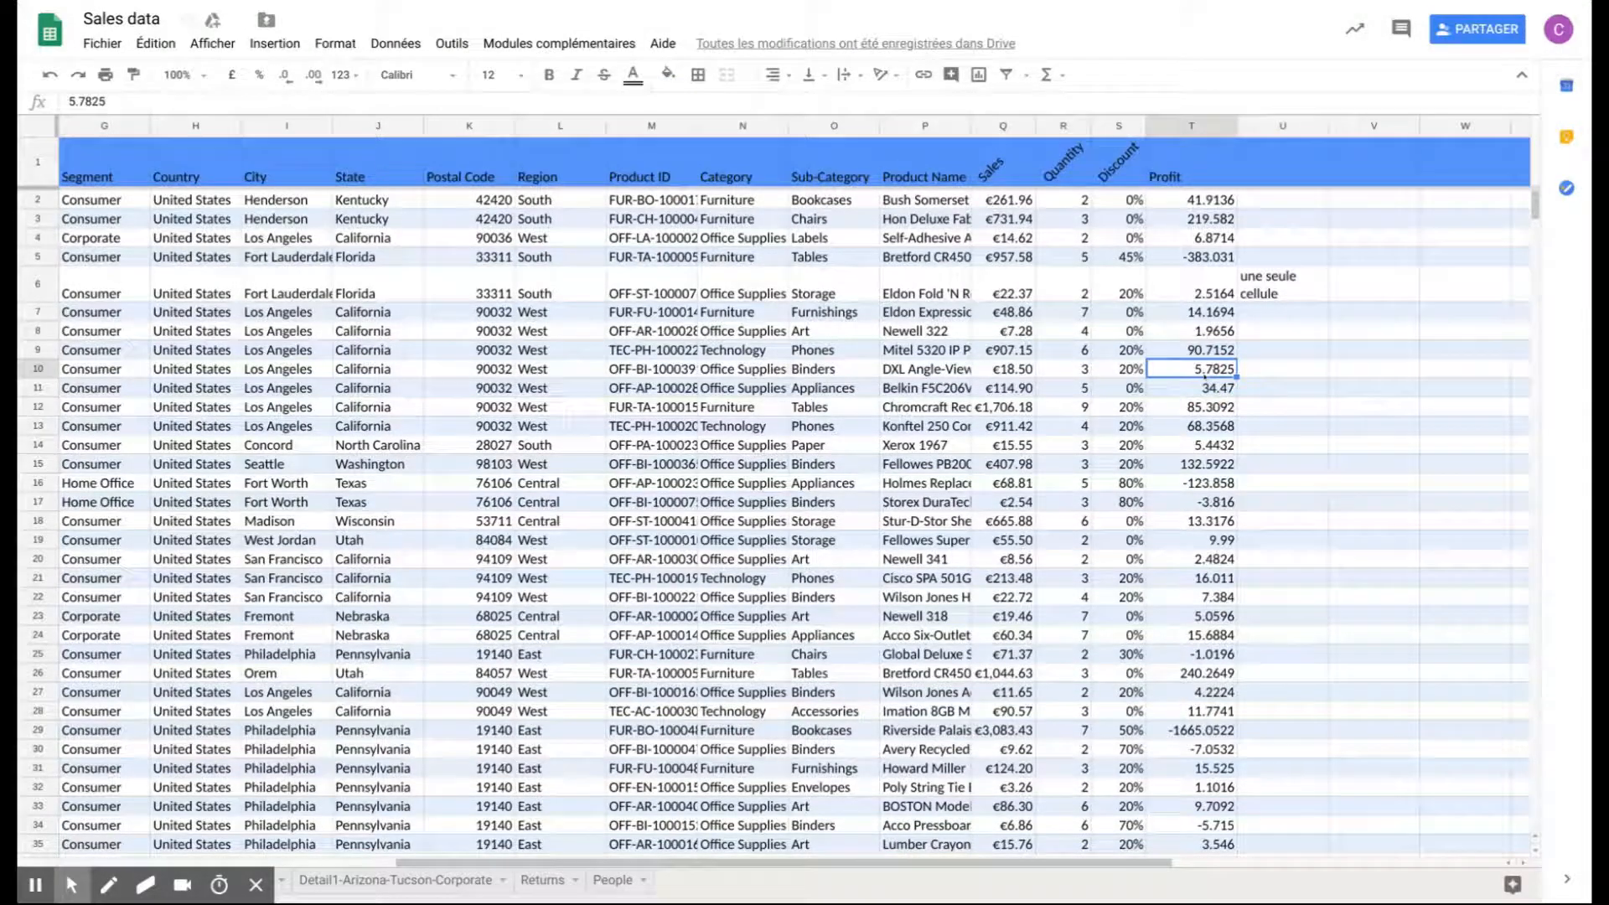